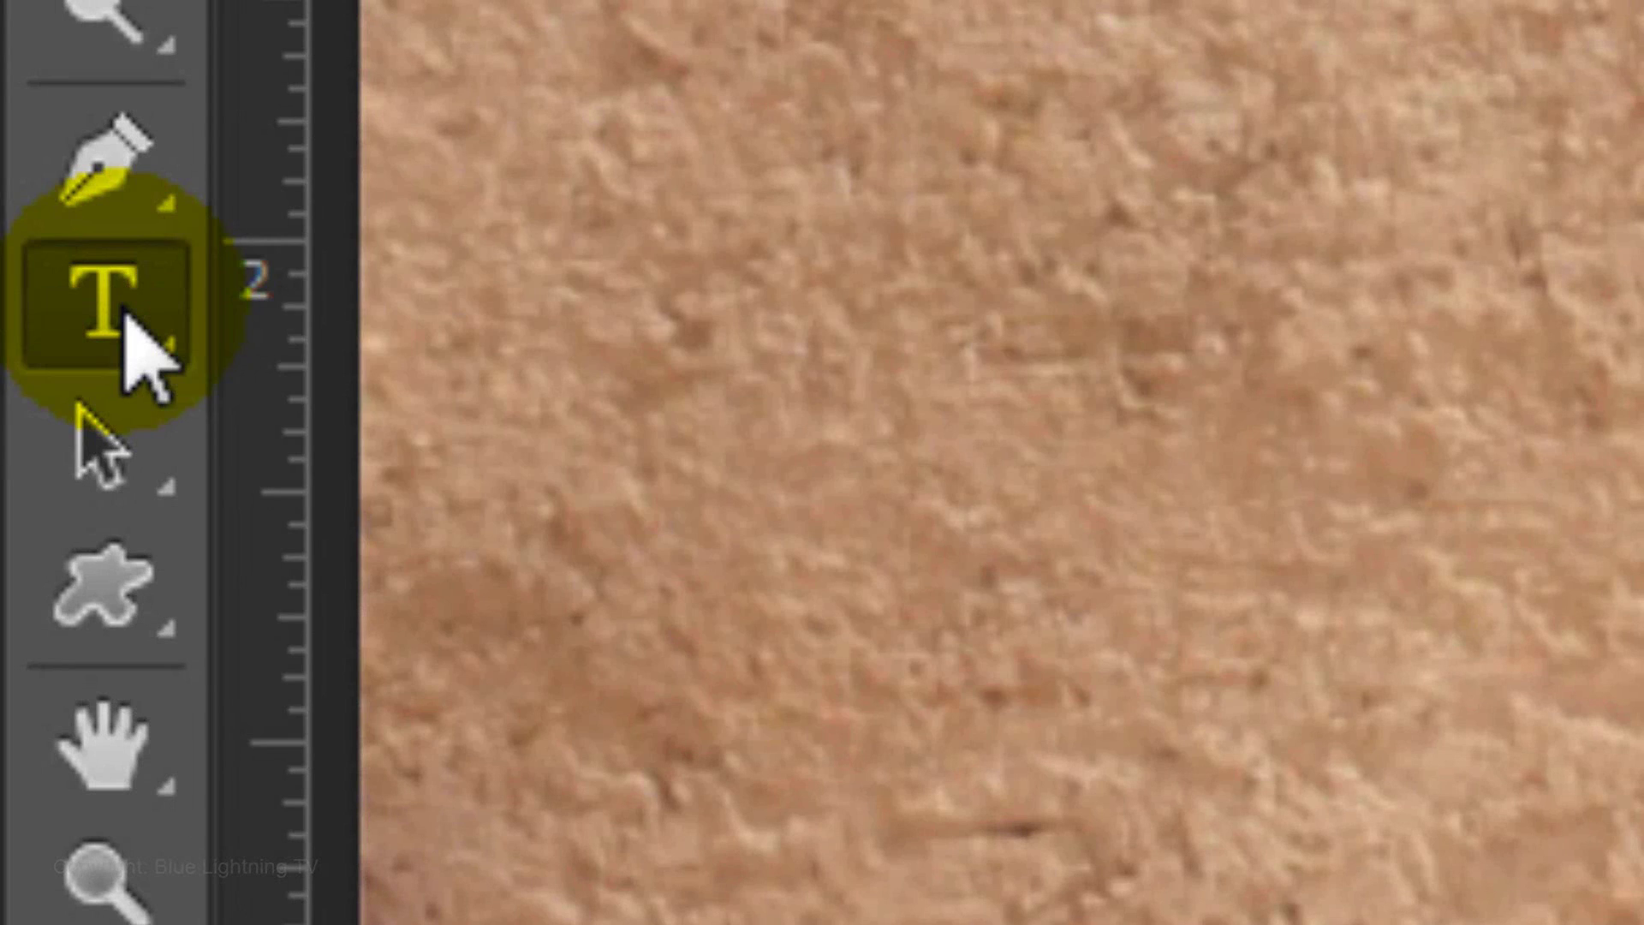
Type 'HOW'S YOUR' and 'MUMMY?' on two lines mid-canvas in 100 pt Pegypta
{"action": "right_click", "coordinate": [125, 321]}
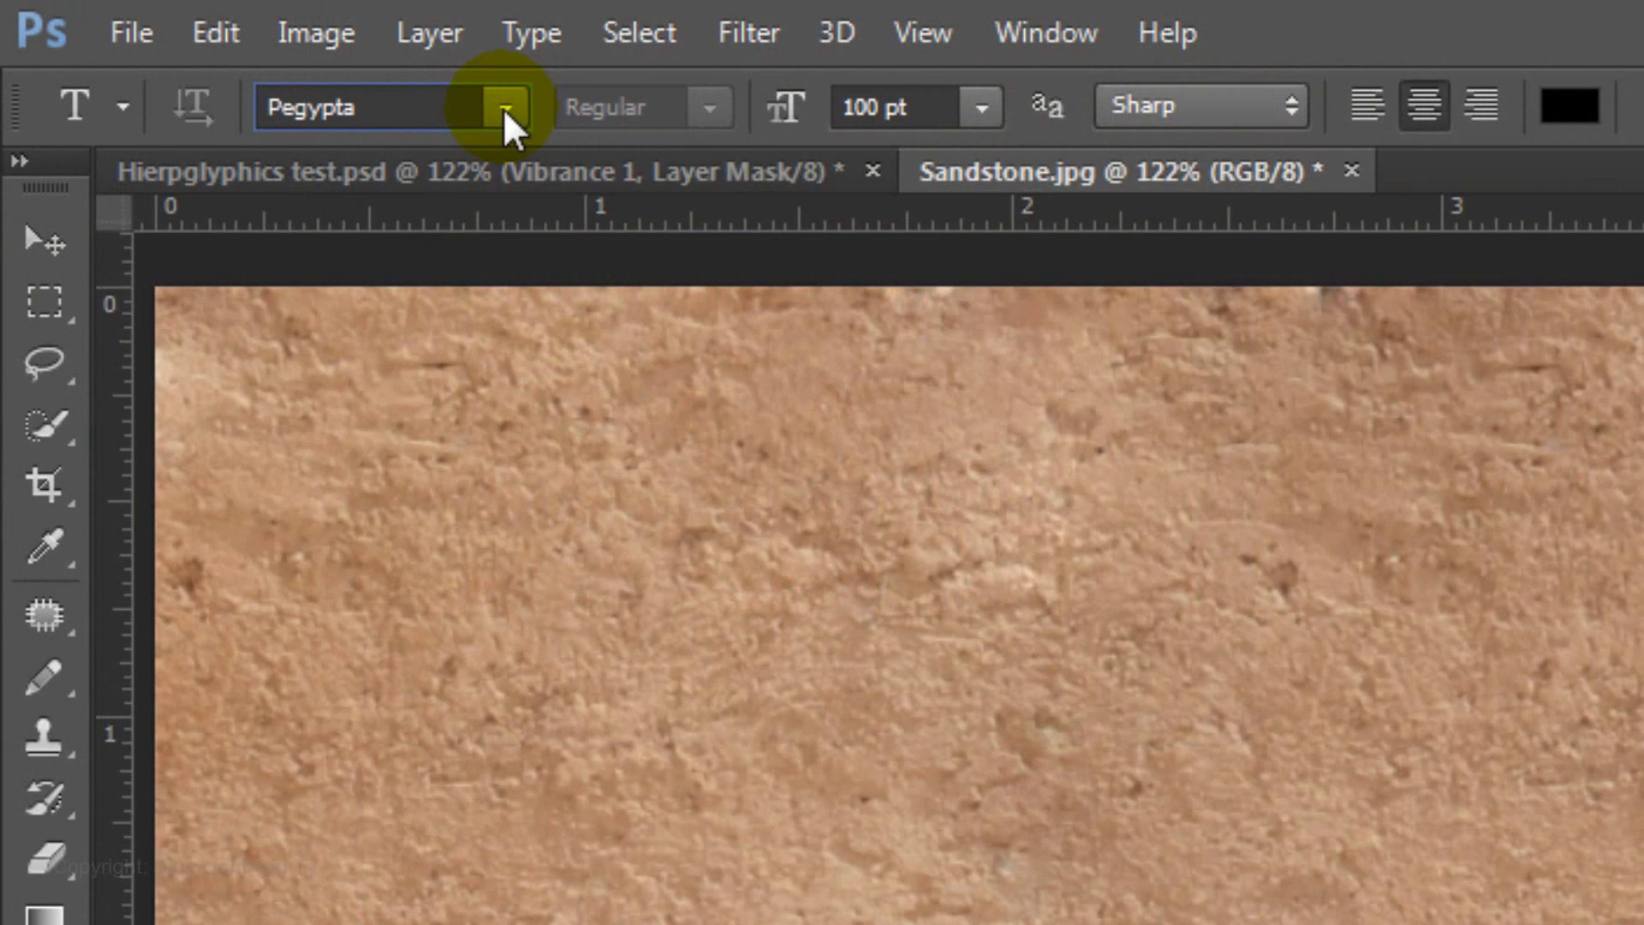
{"action": "left_click", "coordinate": [504, 107]}
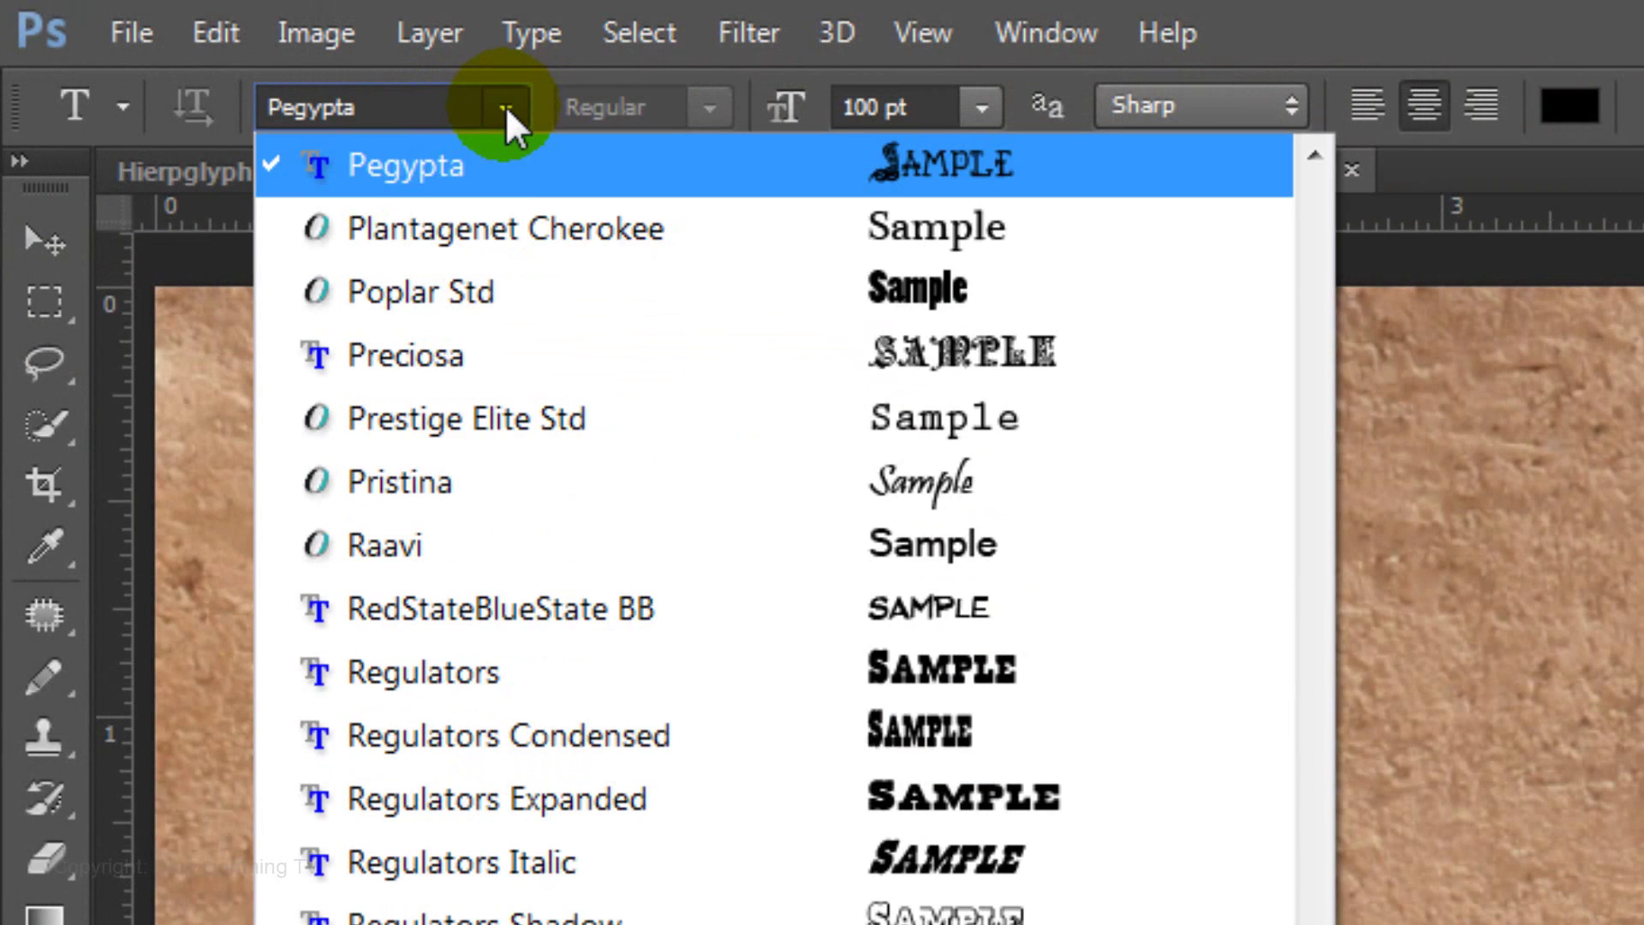
{"action": "left_click", "coordinate": [506, 106]}
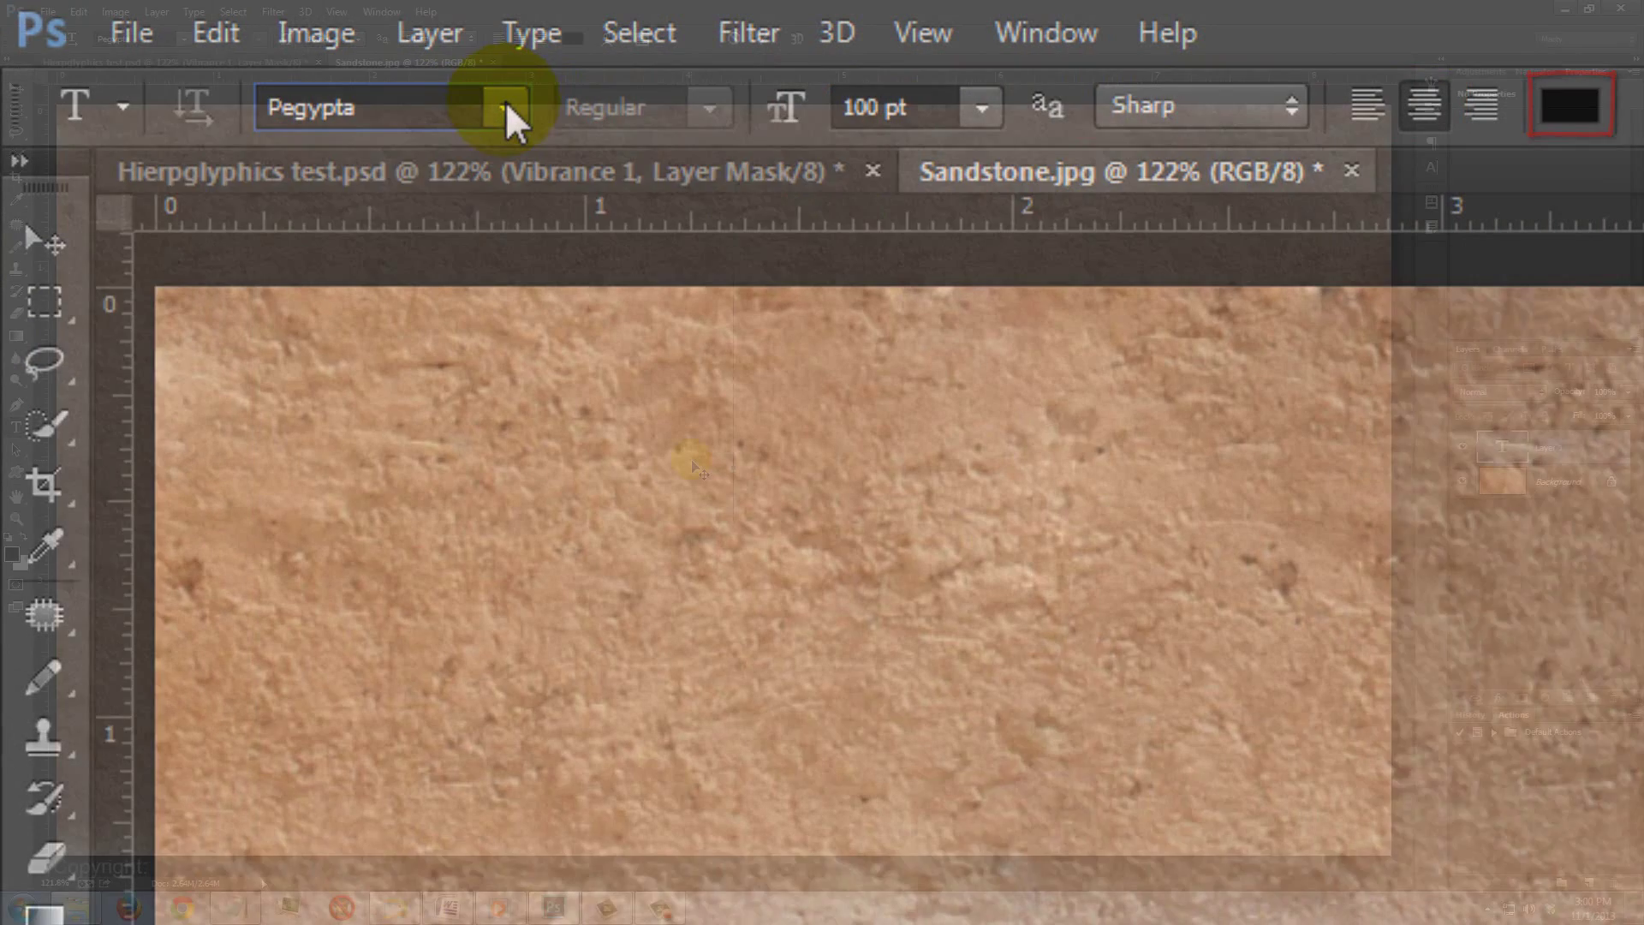
{"action": "left_click", "coordinate": [734, 467]}
{"action": "type", "text": "HOW"}
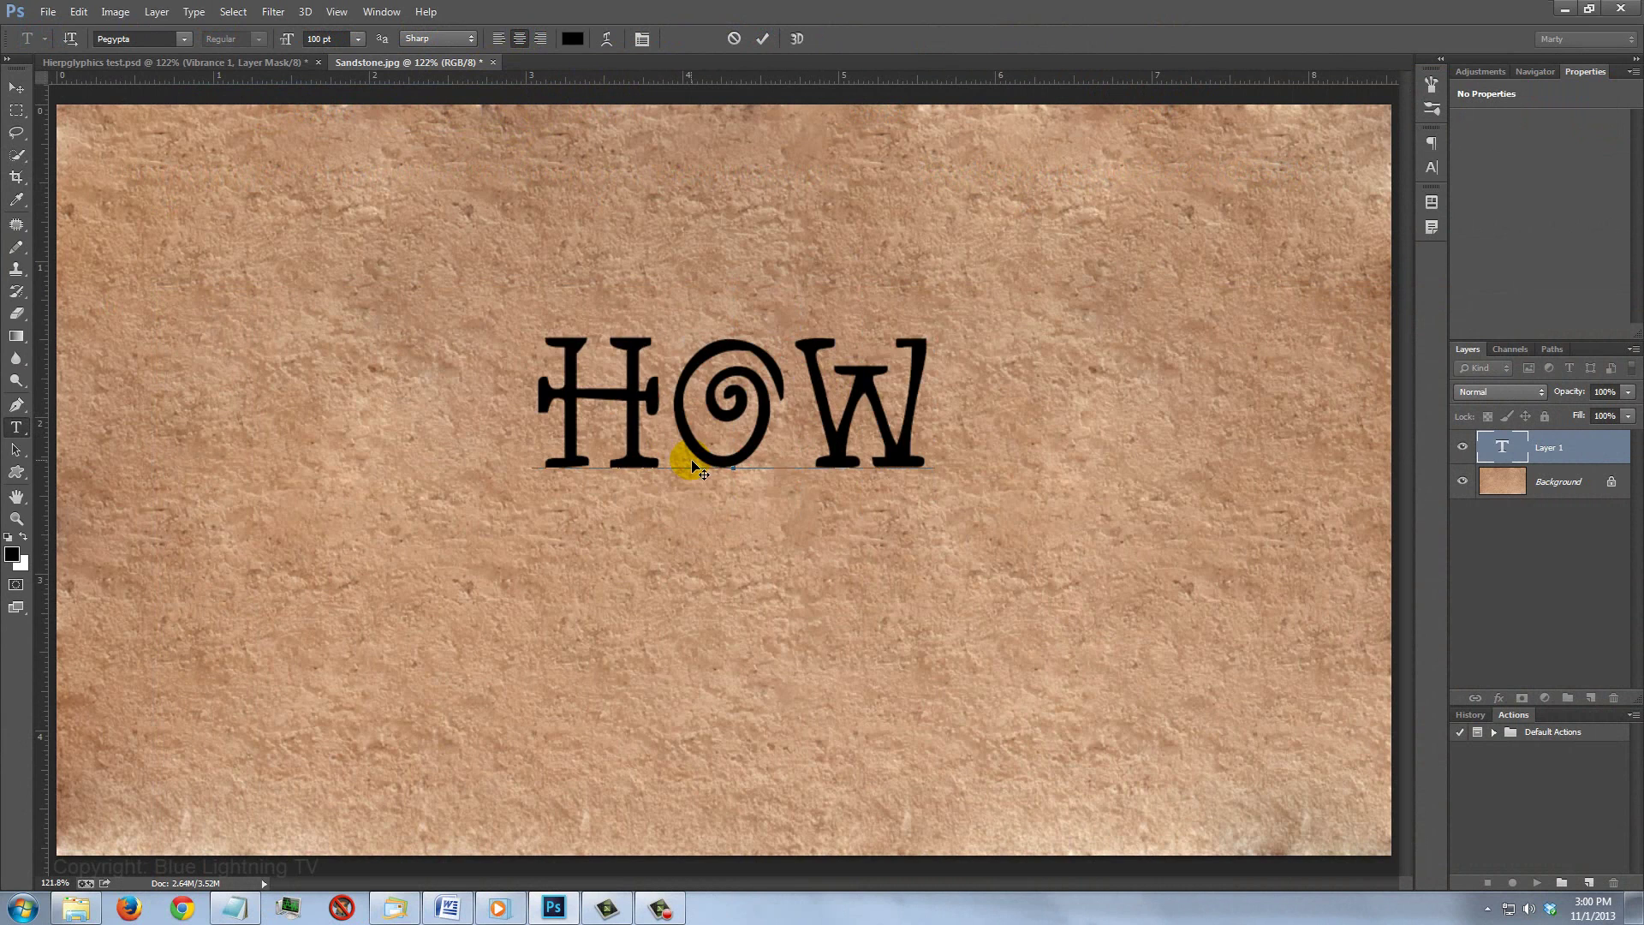
{"action": "type", "text": "'S YOUR"}
{"action": "key", "text": "Return"}
{"action": "type", "text": "MU"}
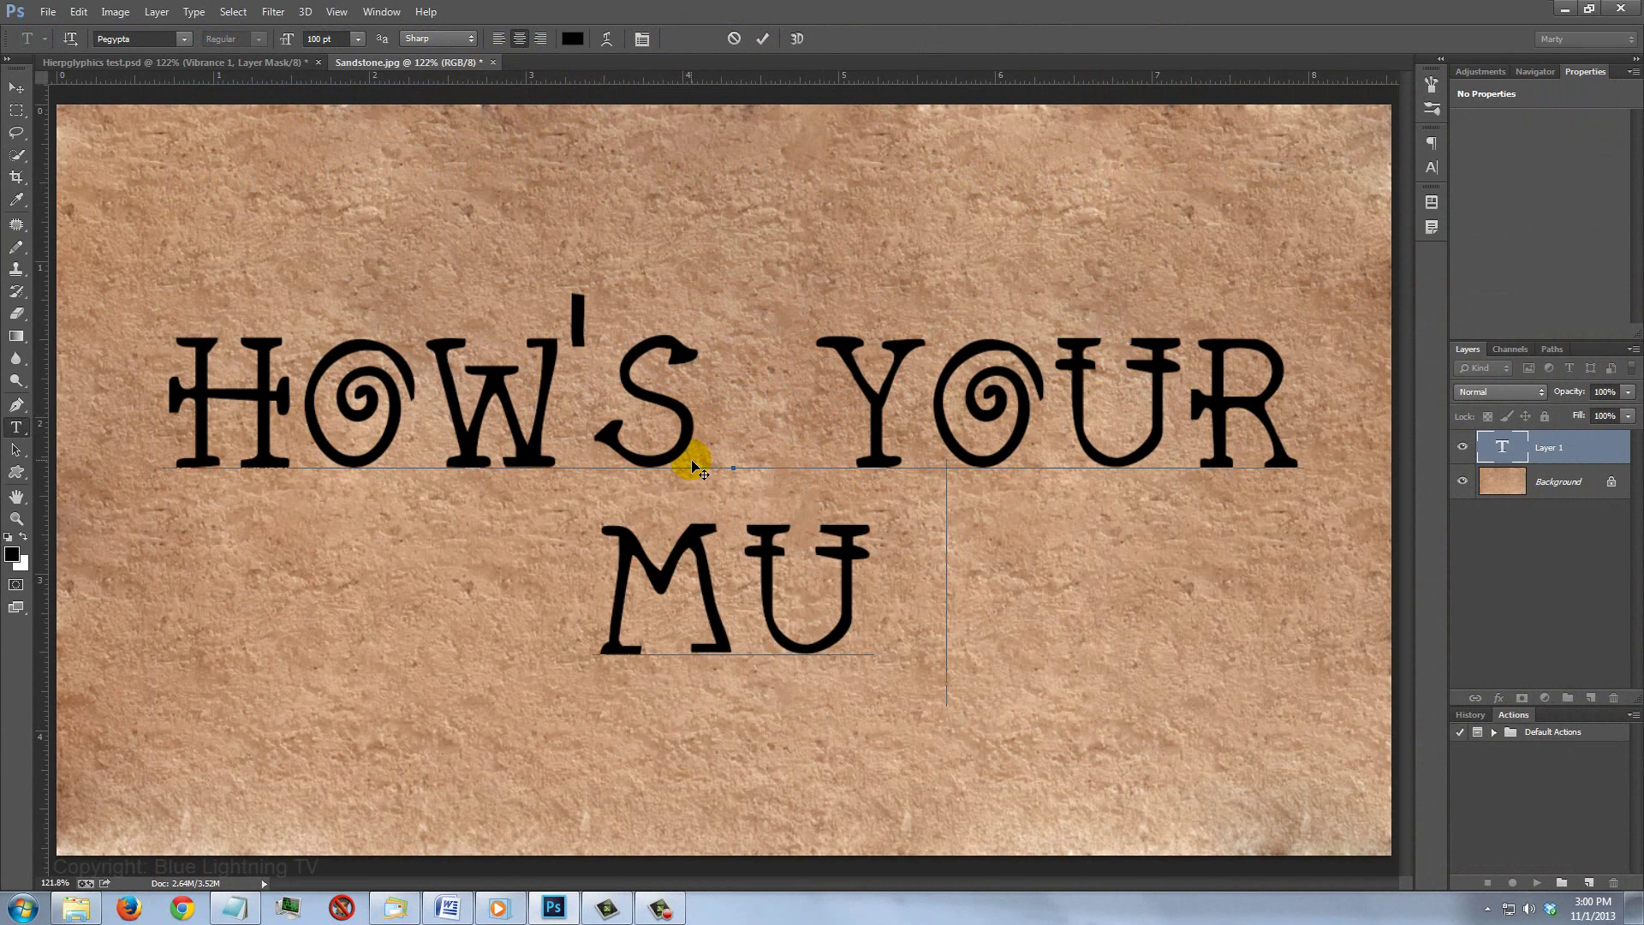
{"action": "type", "text": "MMY?"}
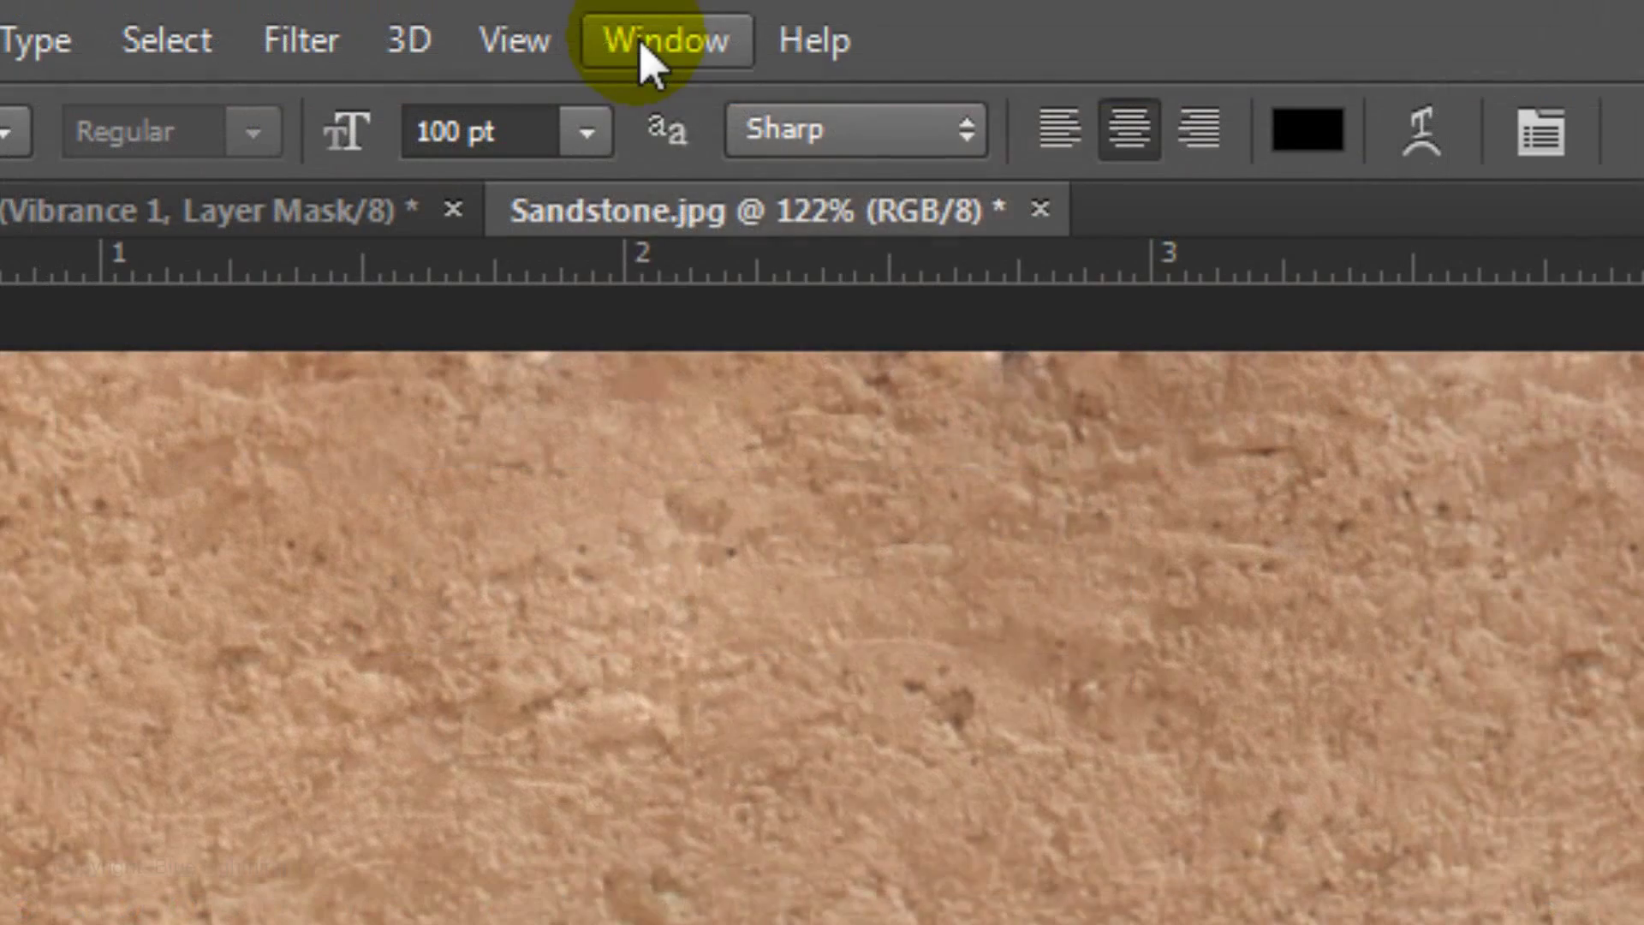
Tighten the line spacing between the two lines to 80.01 pt in the Character panel
{"action": "left_click", "coordinate": [377, 15]}
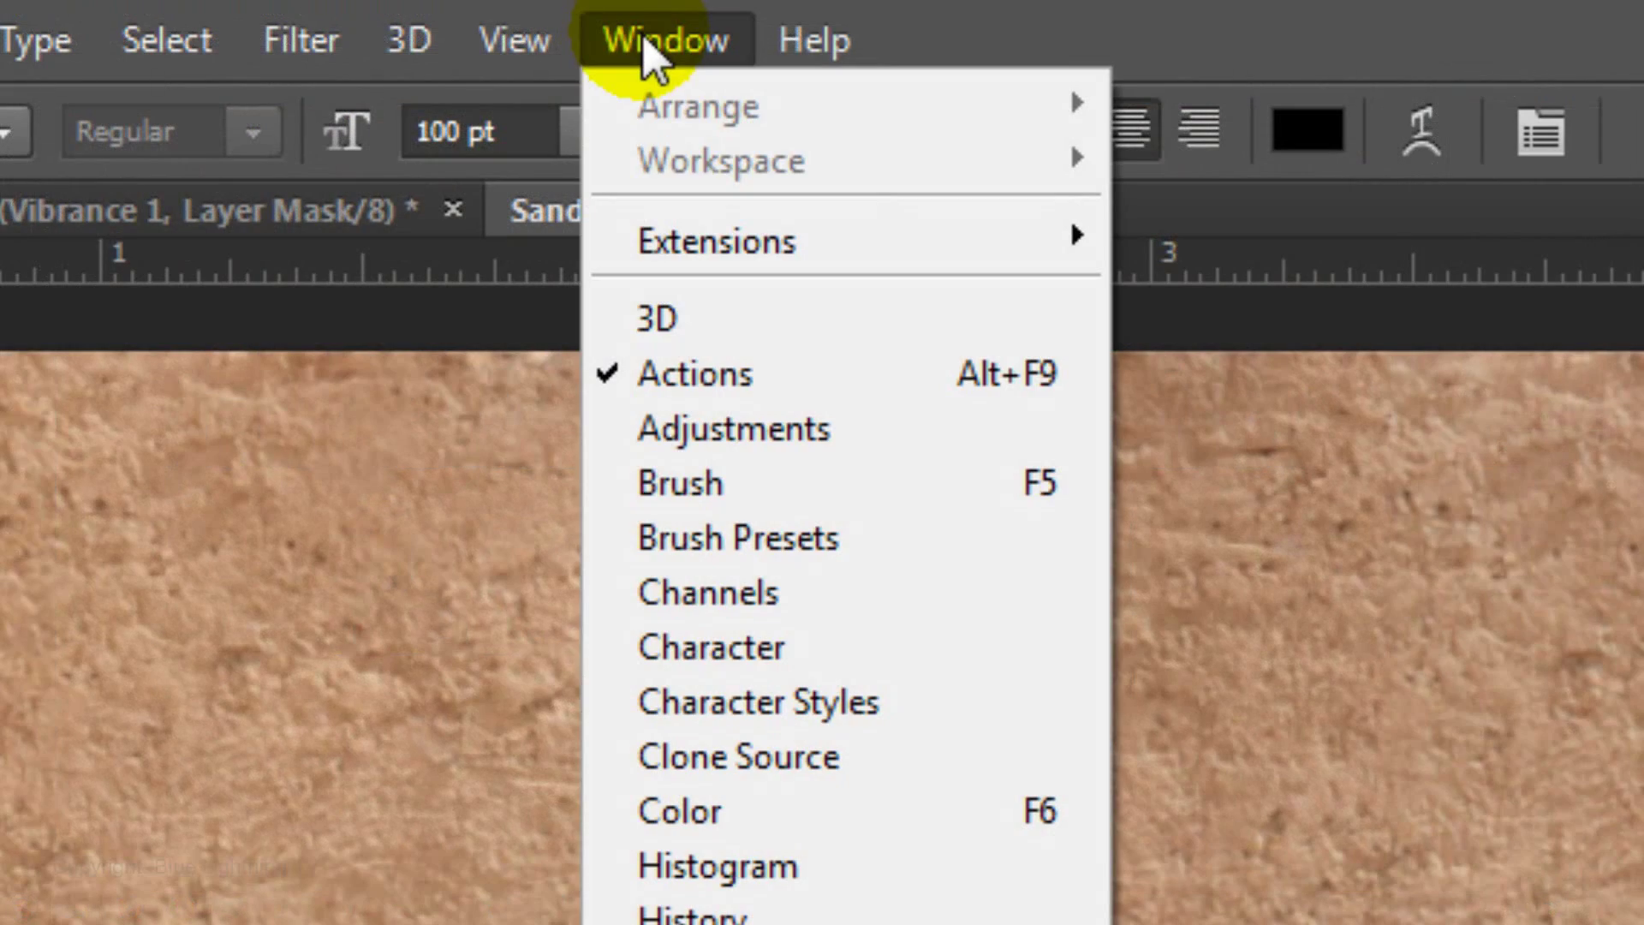
{"action": "left_click", "coordinate": [742, 653]}
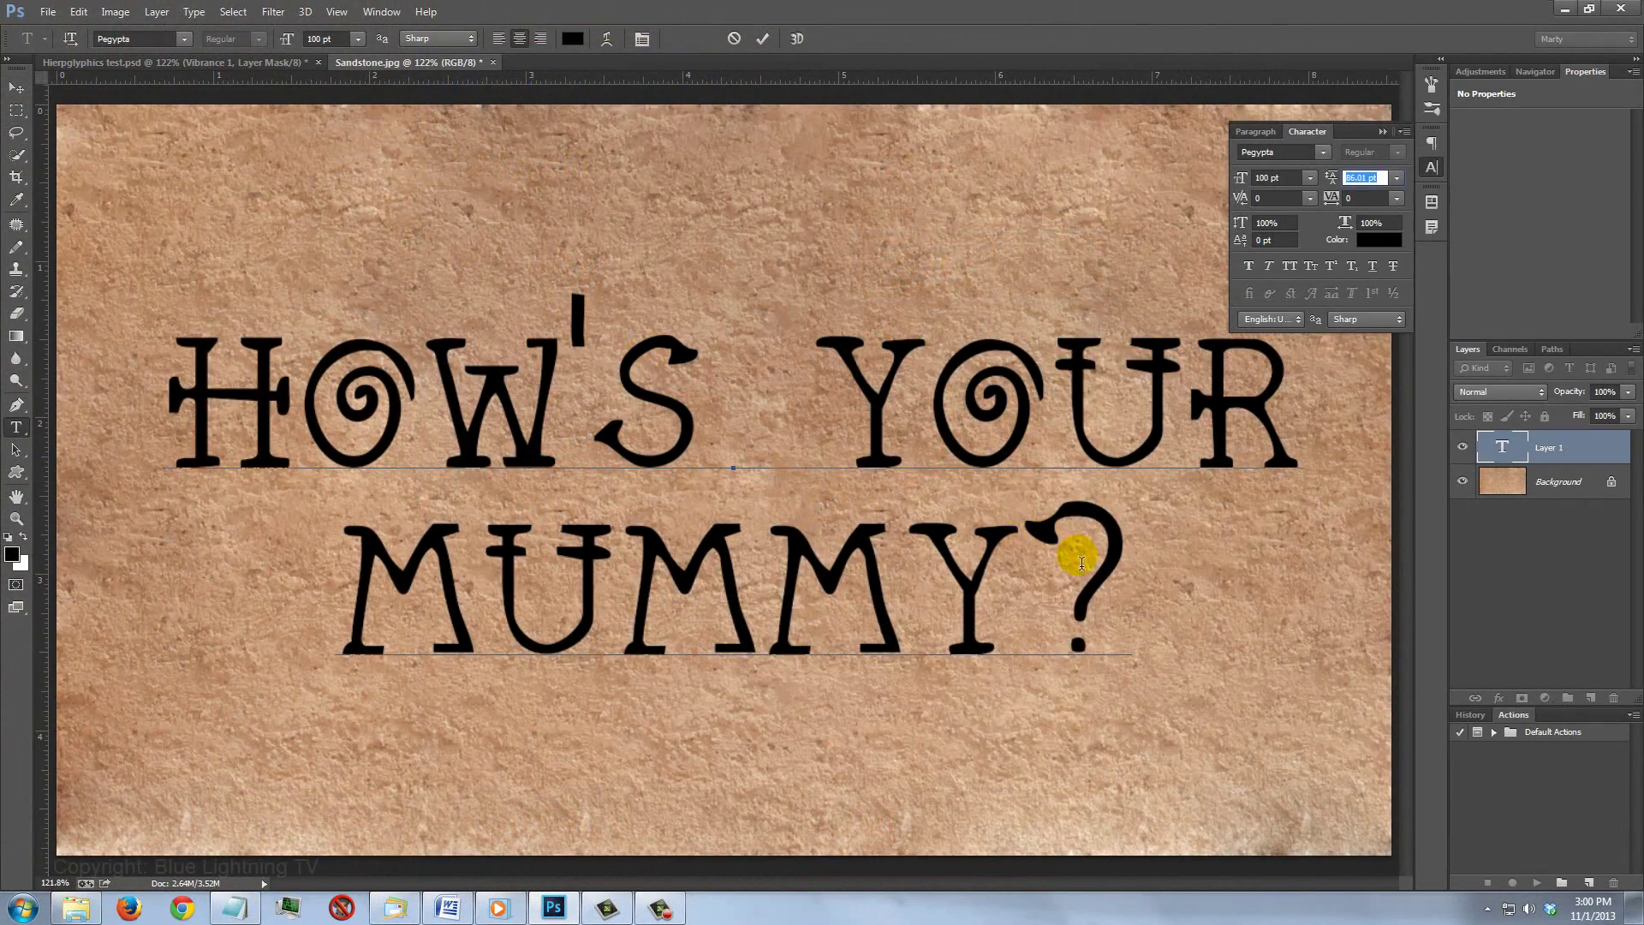
{"action": "left_click_drag", "start_coordinate": [1077, 555], "coordinate": [350, 570]}
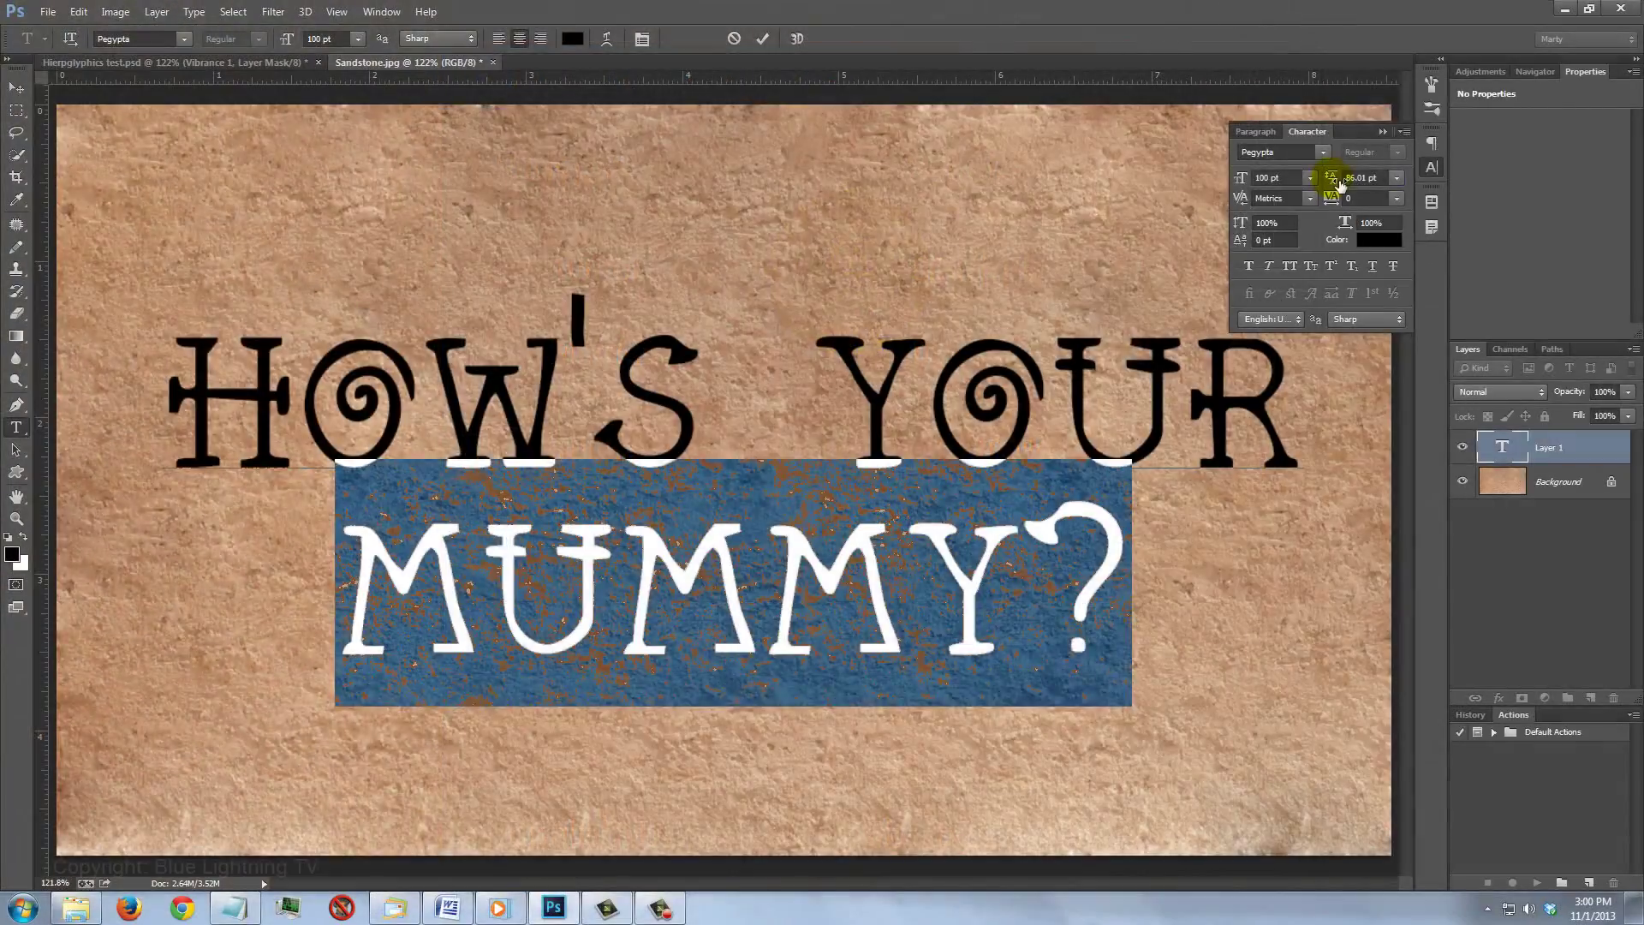
{"action": "left_click_drag", "start_coordinate": [882, 291], "coordinate": [856, 295]}
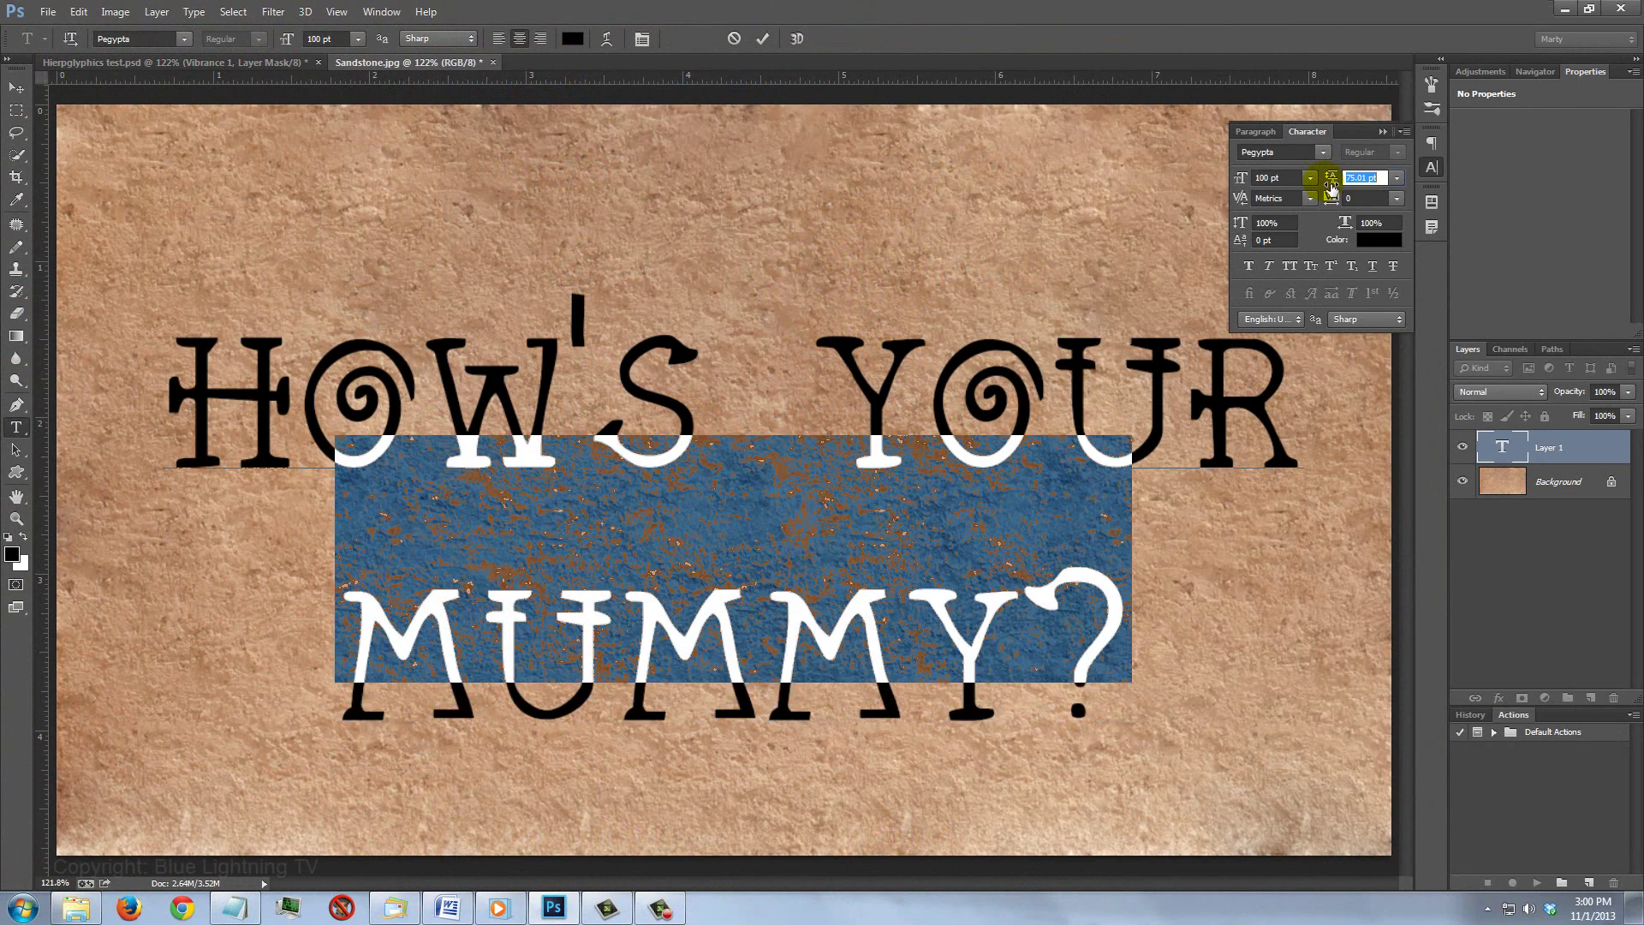
{"action": "left_click_drag", "start_coordinate": [1332, 189], "coordinate": [1334, 182]}
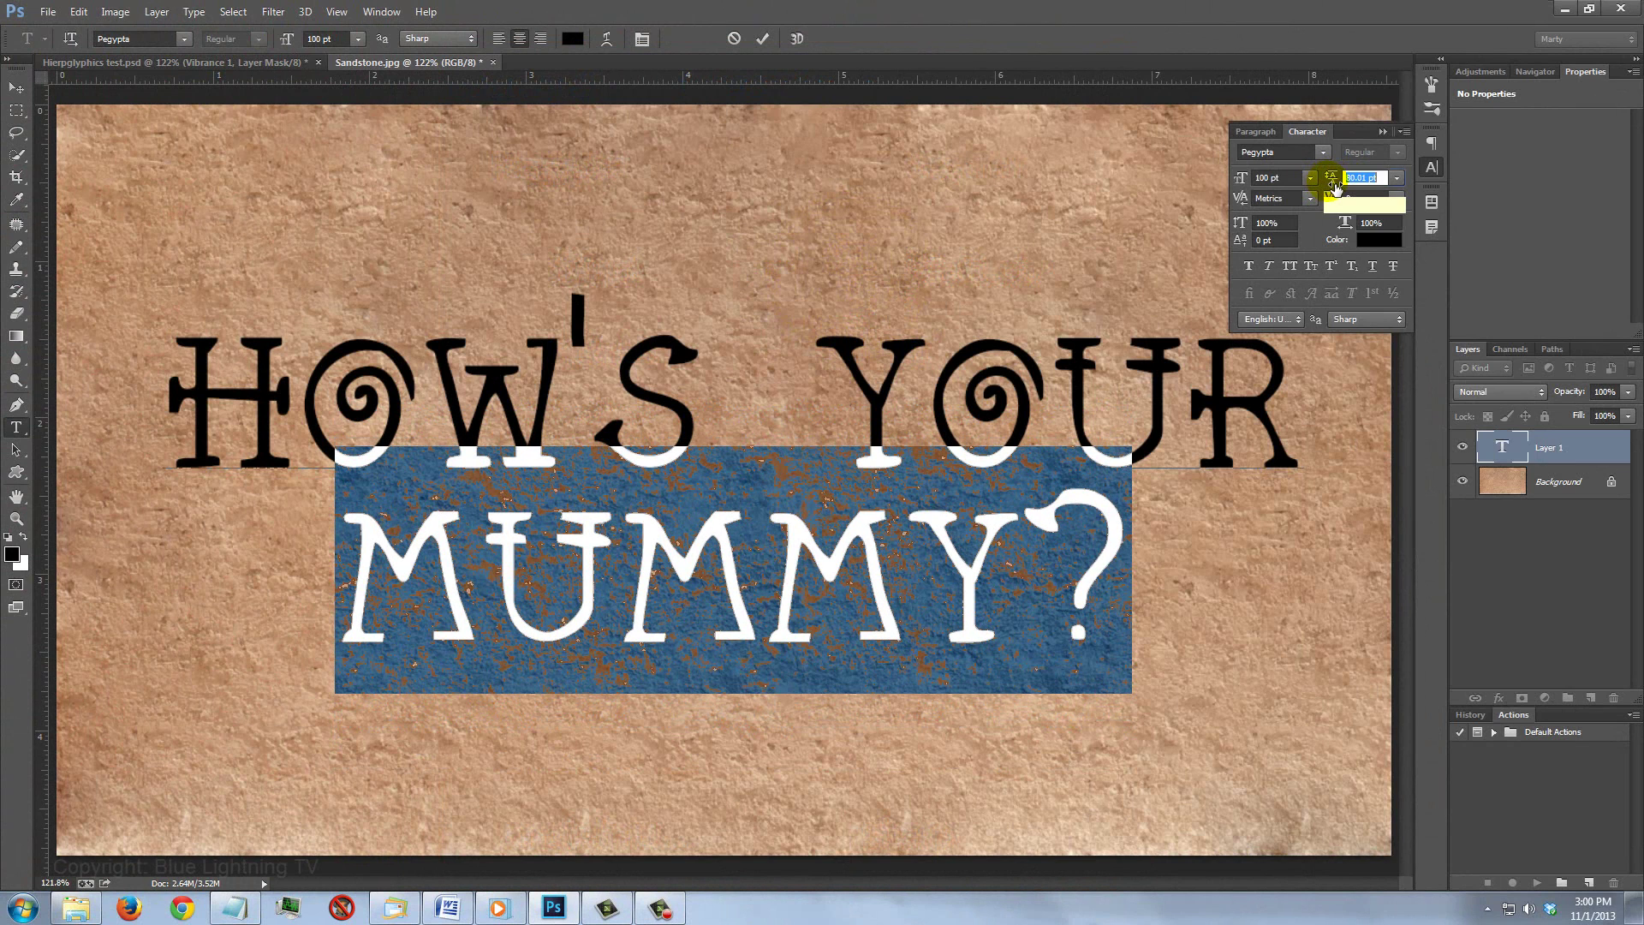
{"action": "left_click", "coordinate": [1382, 132]}
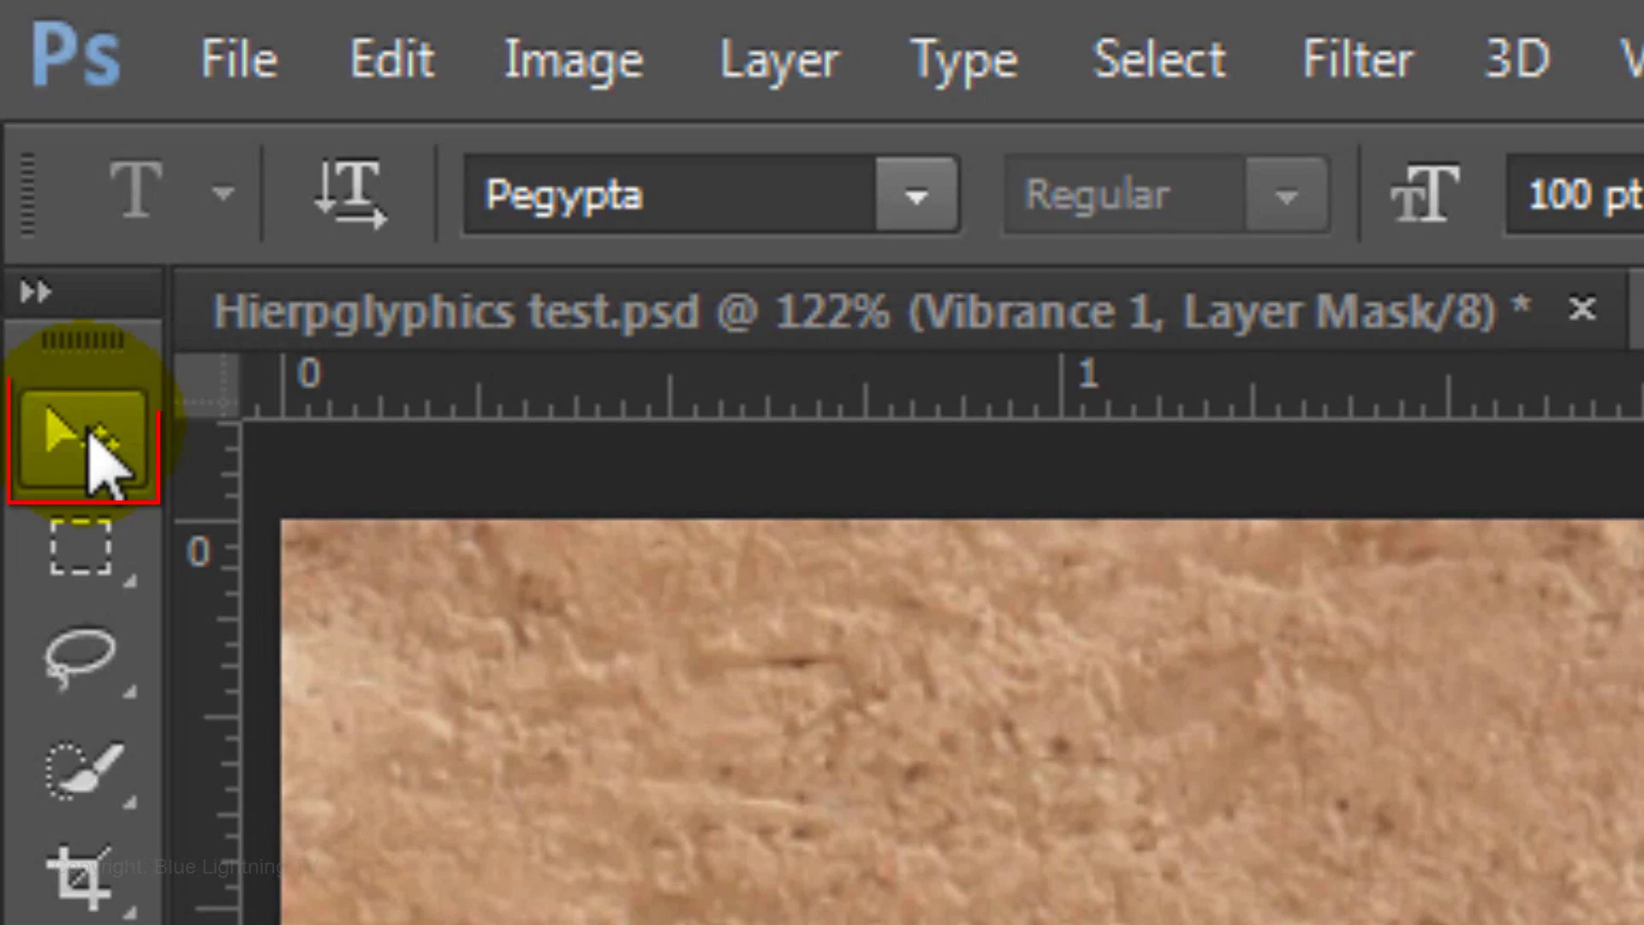
Align the two-line text to the canvas's horizontal and vertical centres, then deselect
{"action": "left_click", "coordinate": [16, 88]}
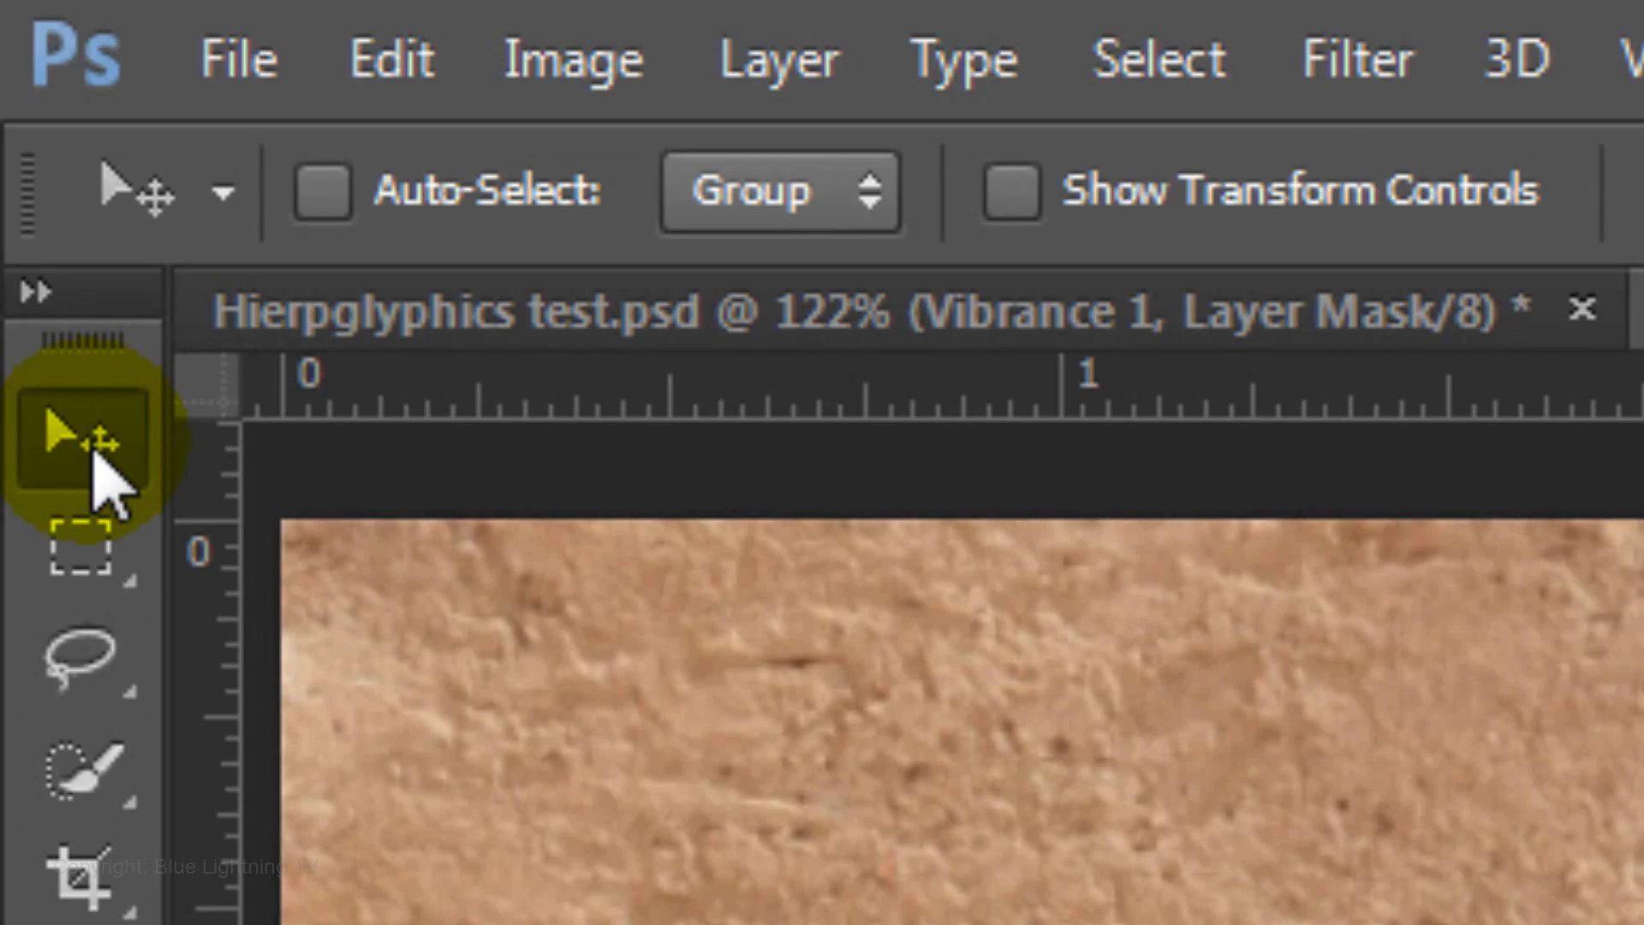
{"action": "key", "text": "ctrl+a"}
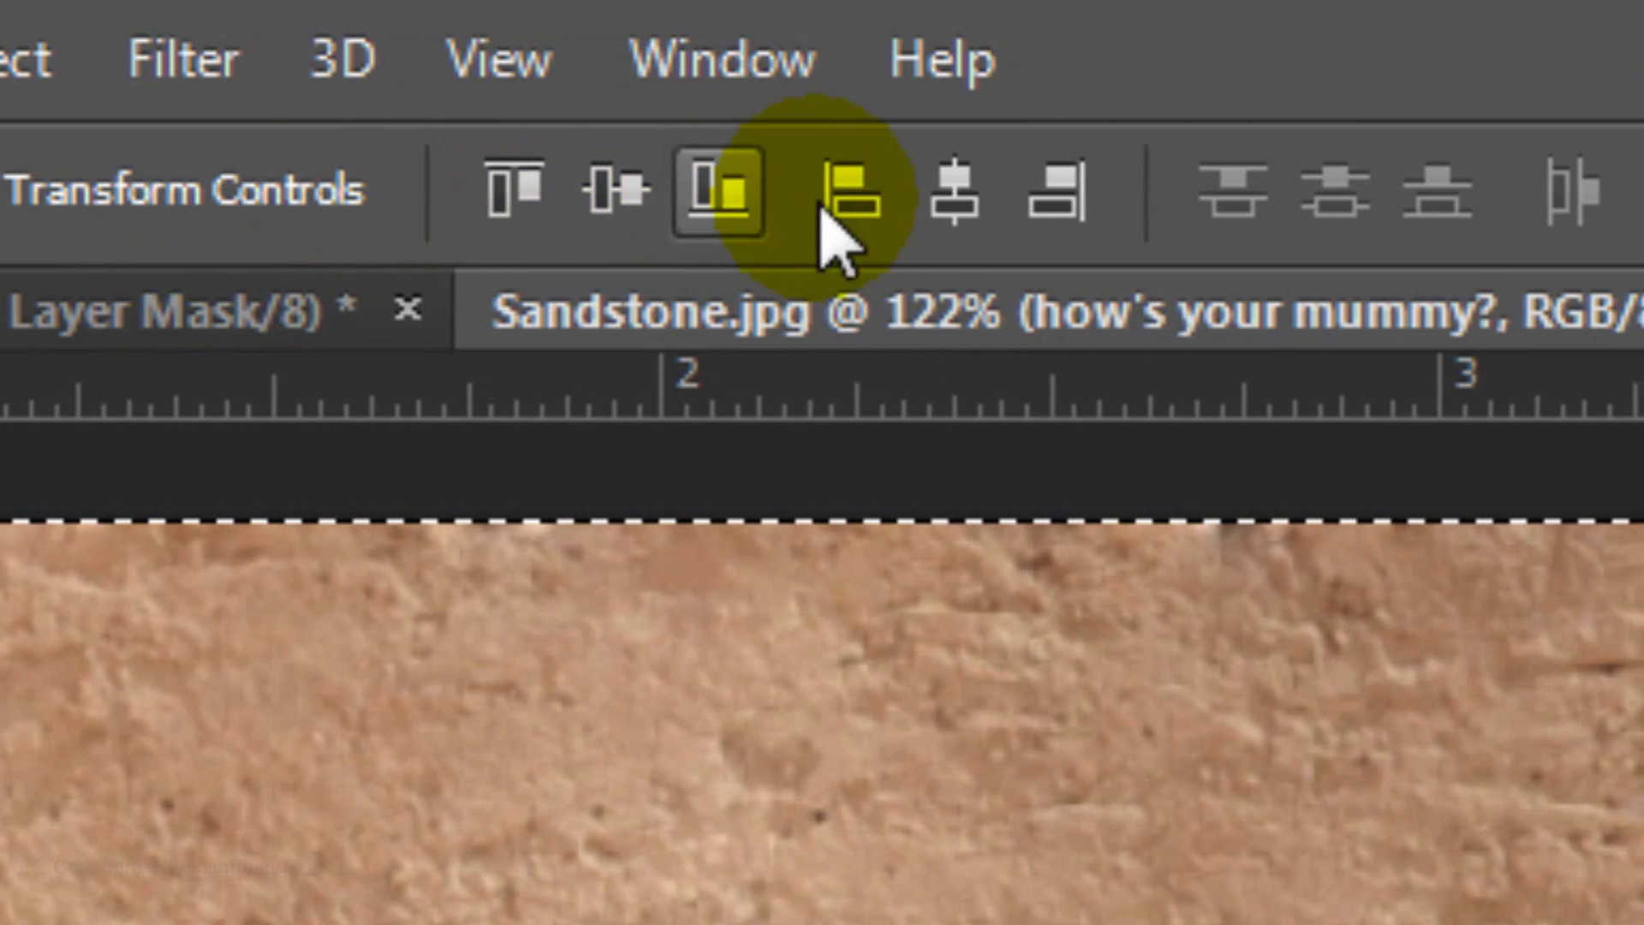
{"action": "left_click", "coordinate": [949, 202]}
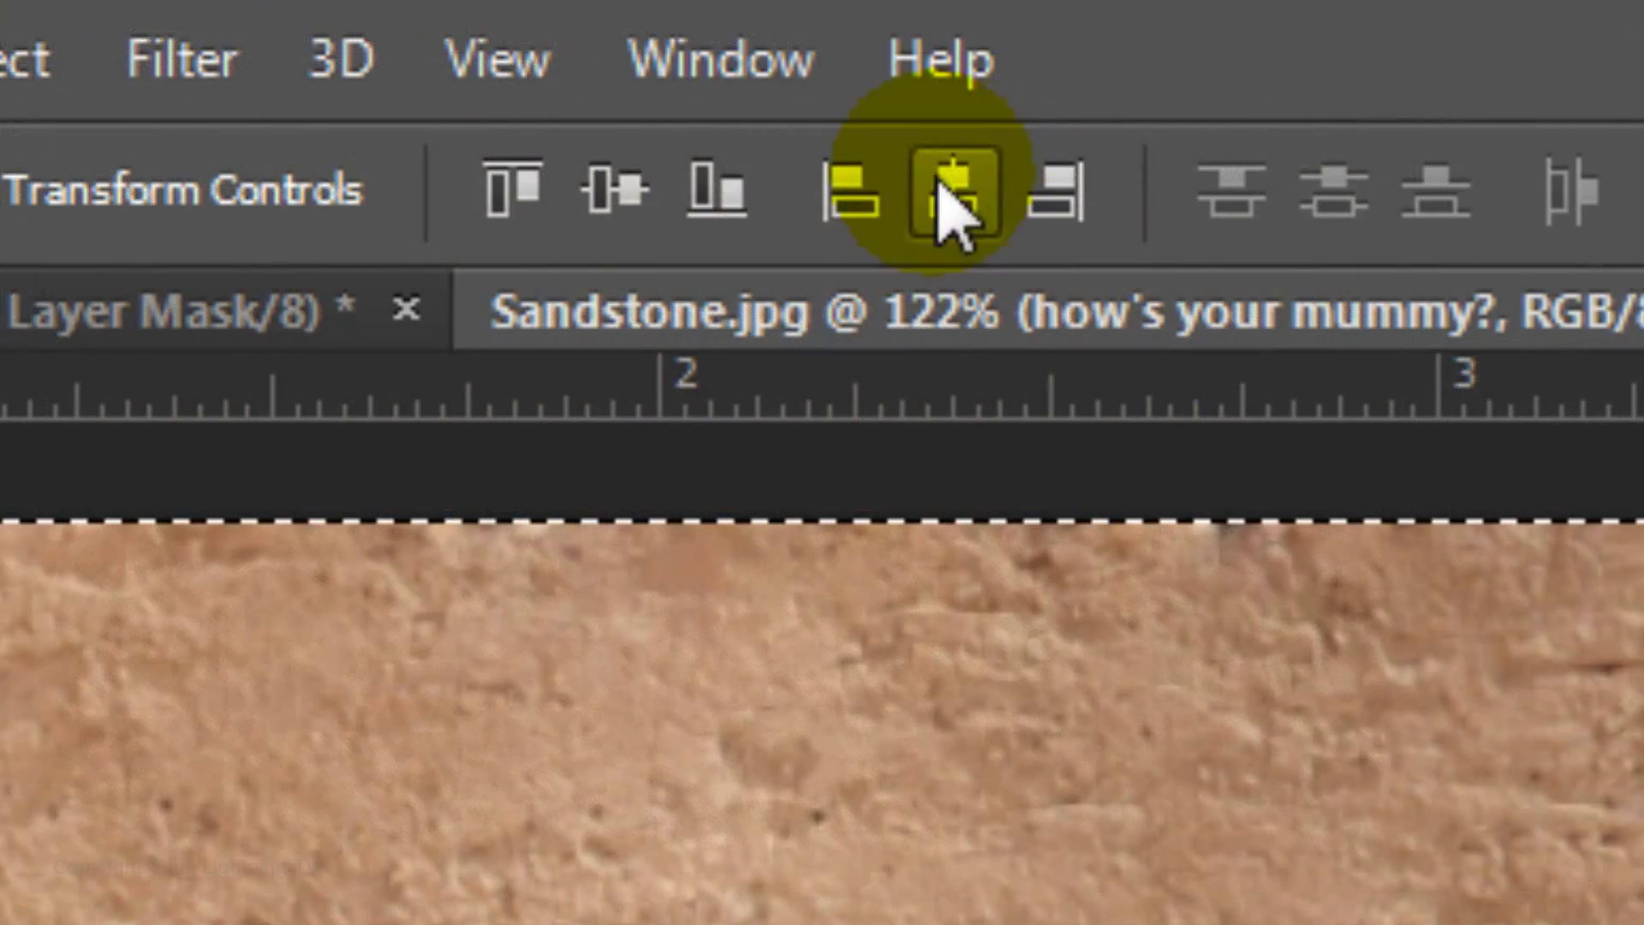
{"action": "left_click", "coordinate": [362, 41]}
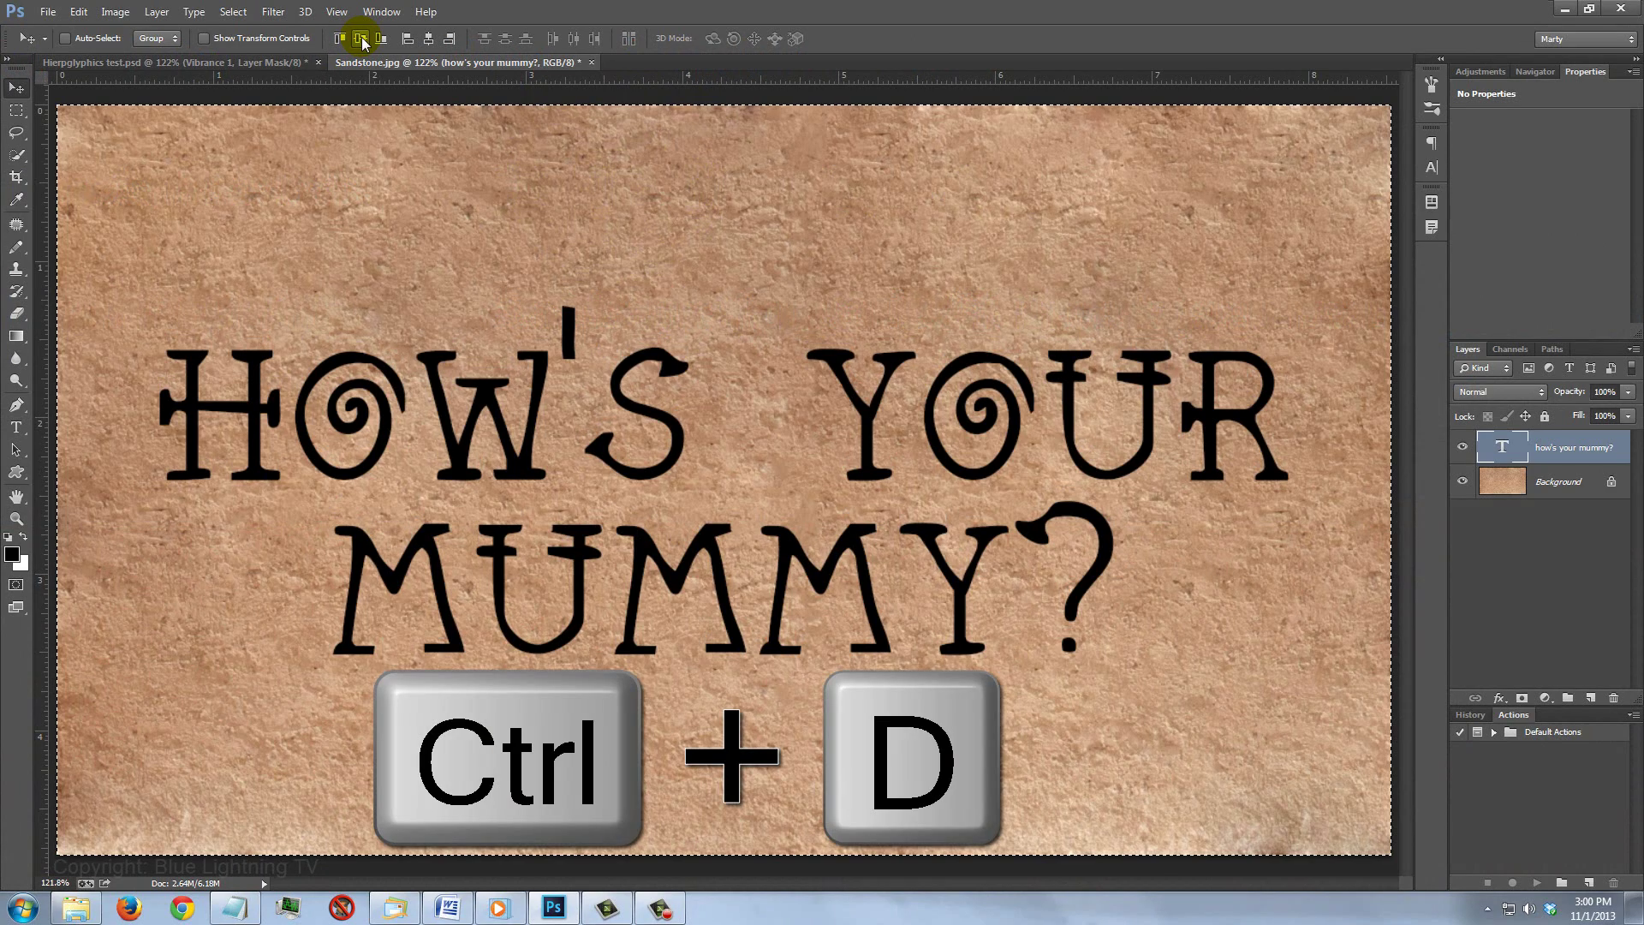
{"action": "key", "text": "ctrl+d"}
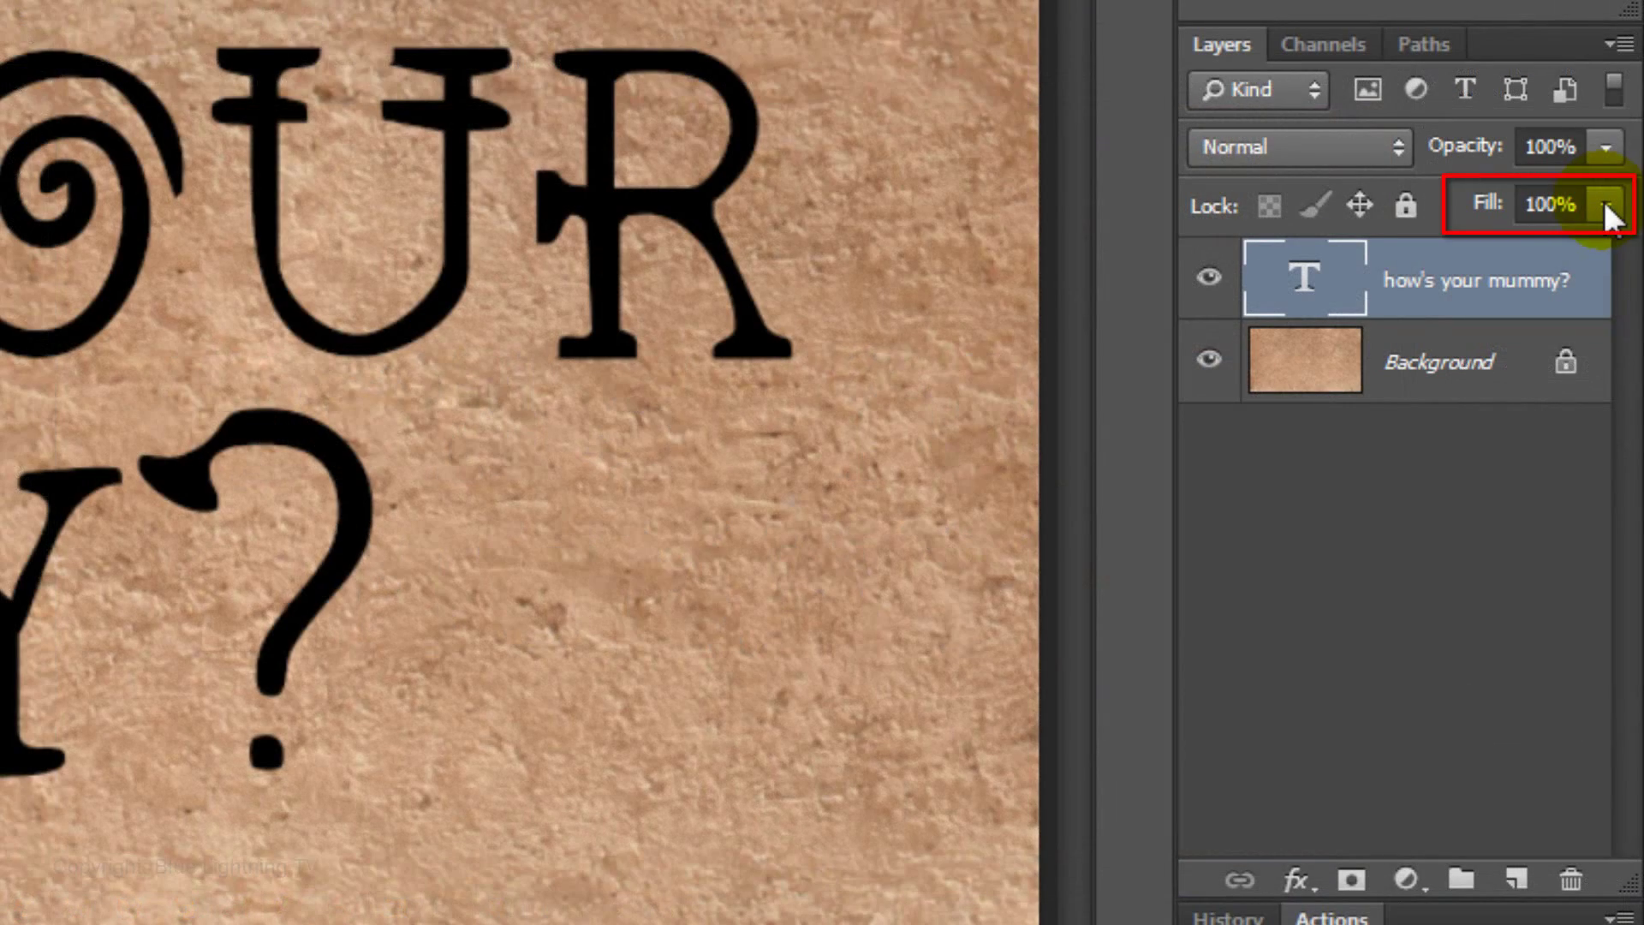
Drop the text layer's fill to 0% and add a Chisel Hard Bevel & Emboss
{"action": "left_click", "coordinate": [1628, 416]}
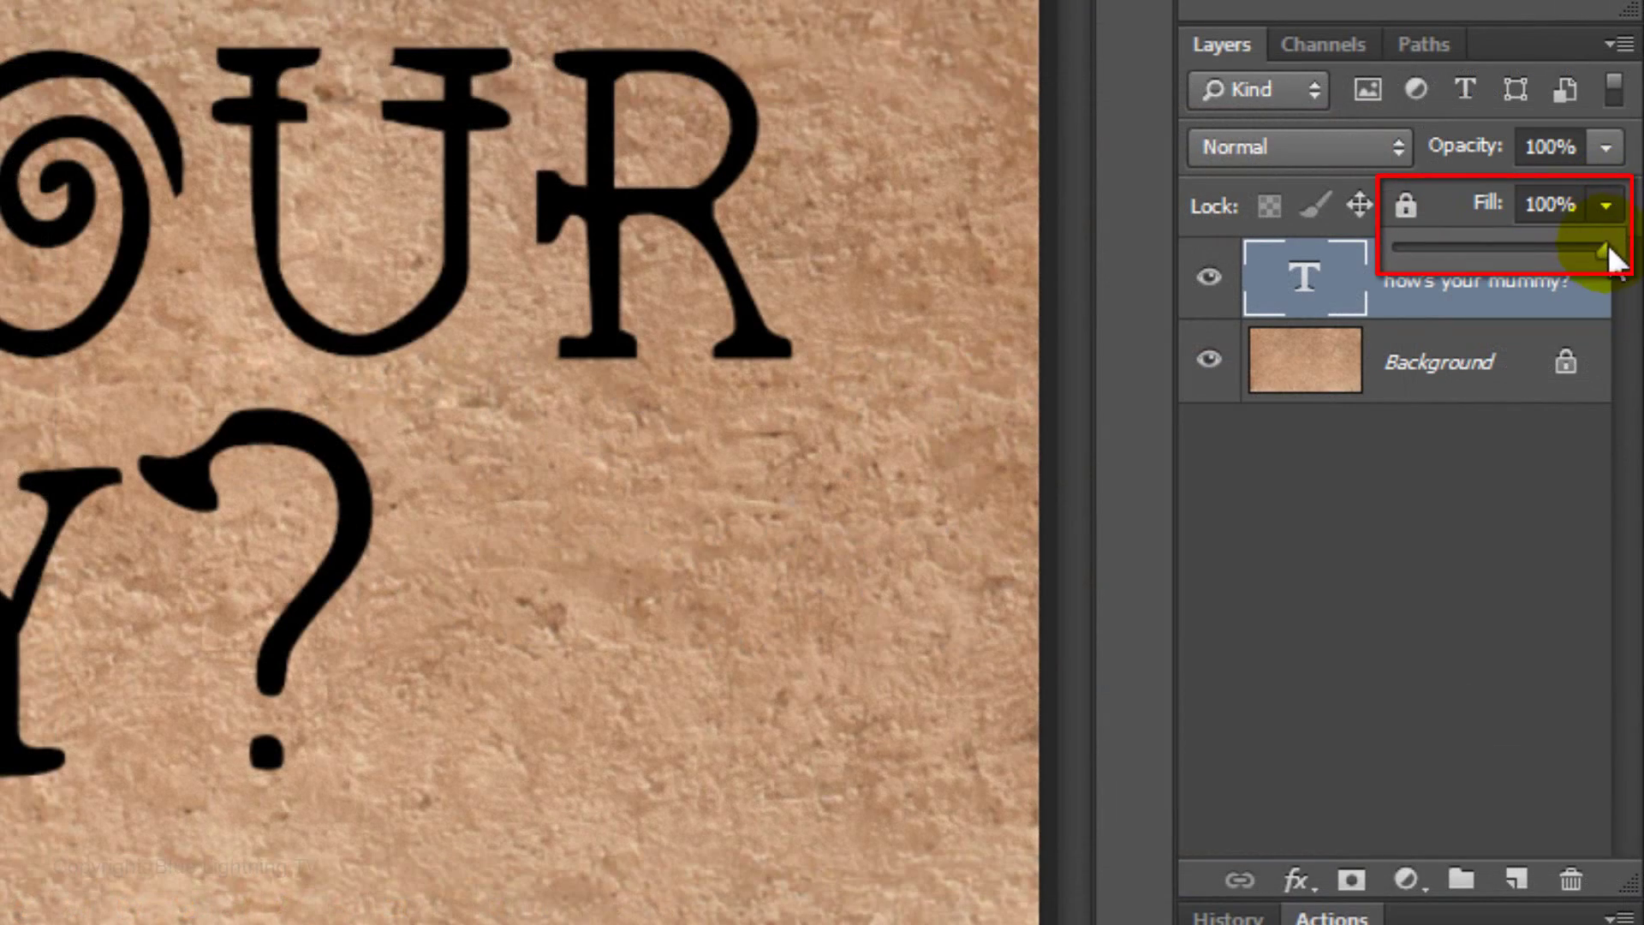
{"action": "left_click_drag", "start_coordinate": [1613, 255], "coordinate": [1258, 265]}
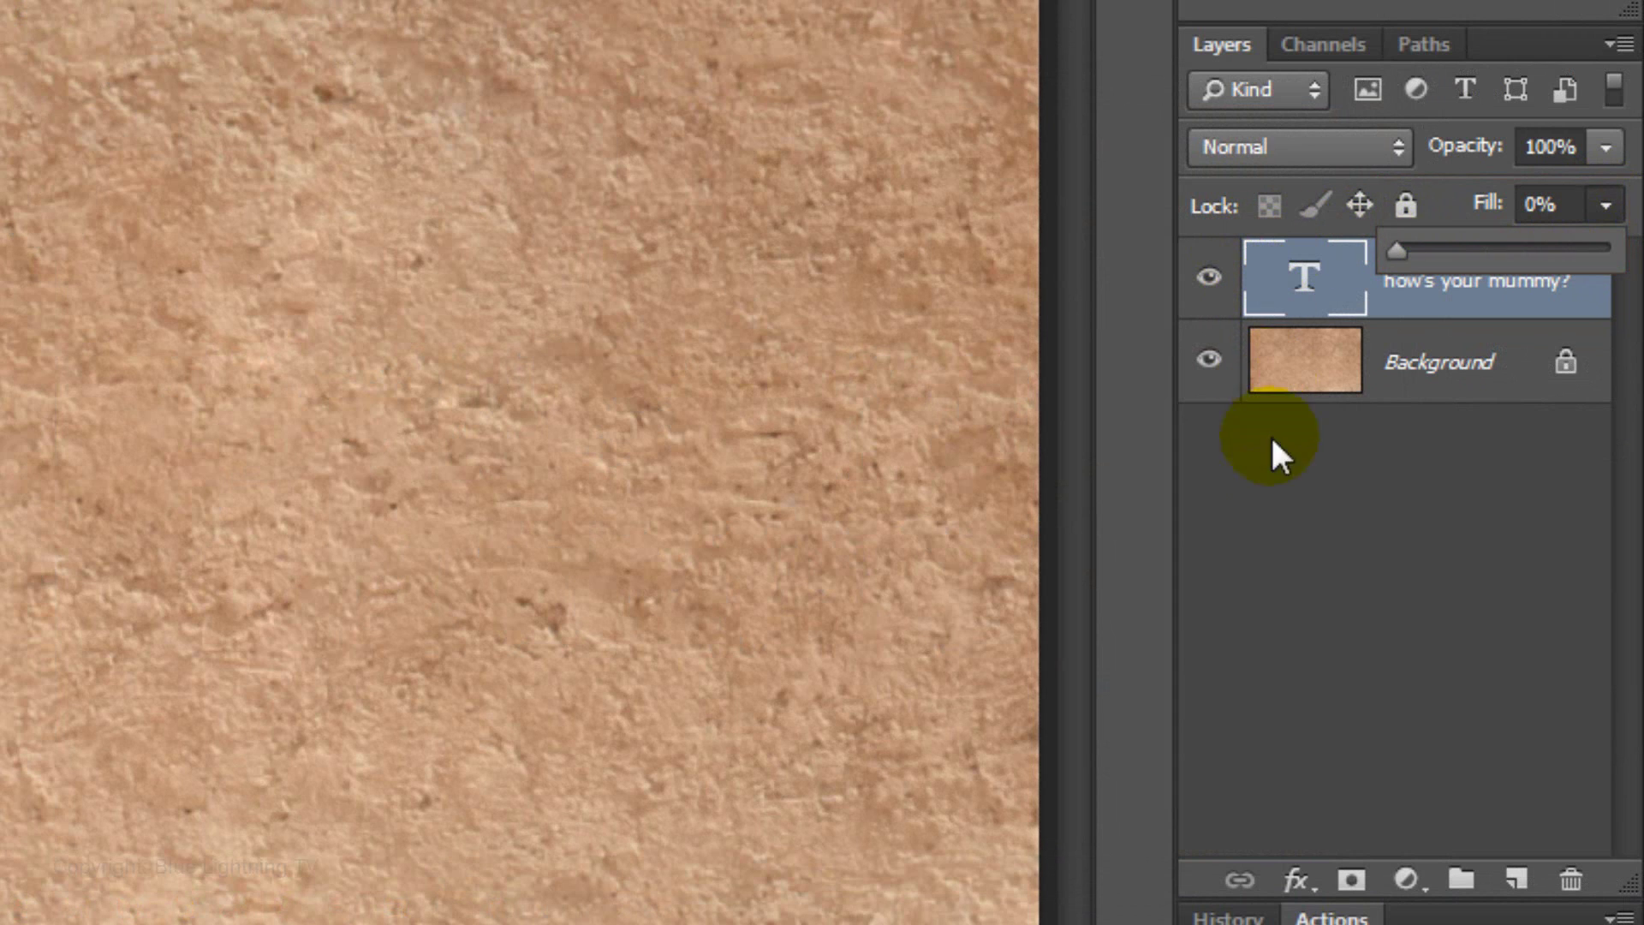
{"action": "left_click", "coordinate": [1296, 882]}
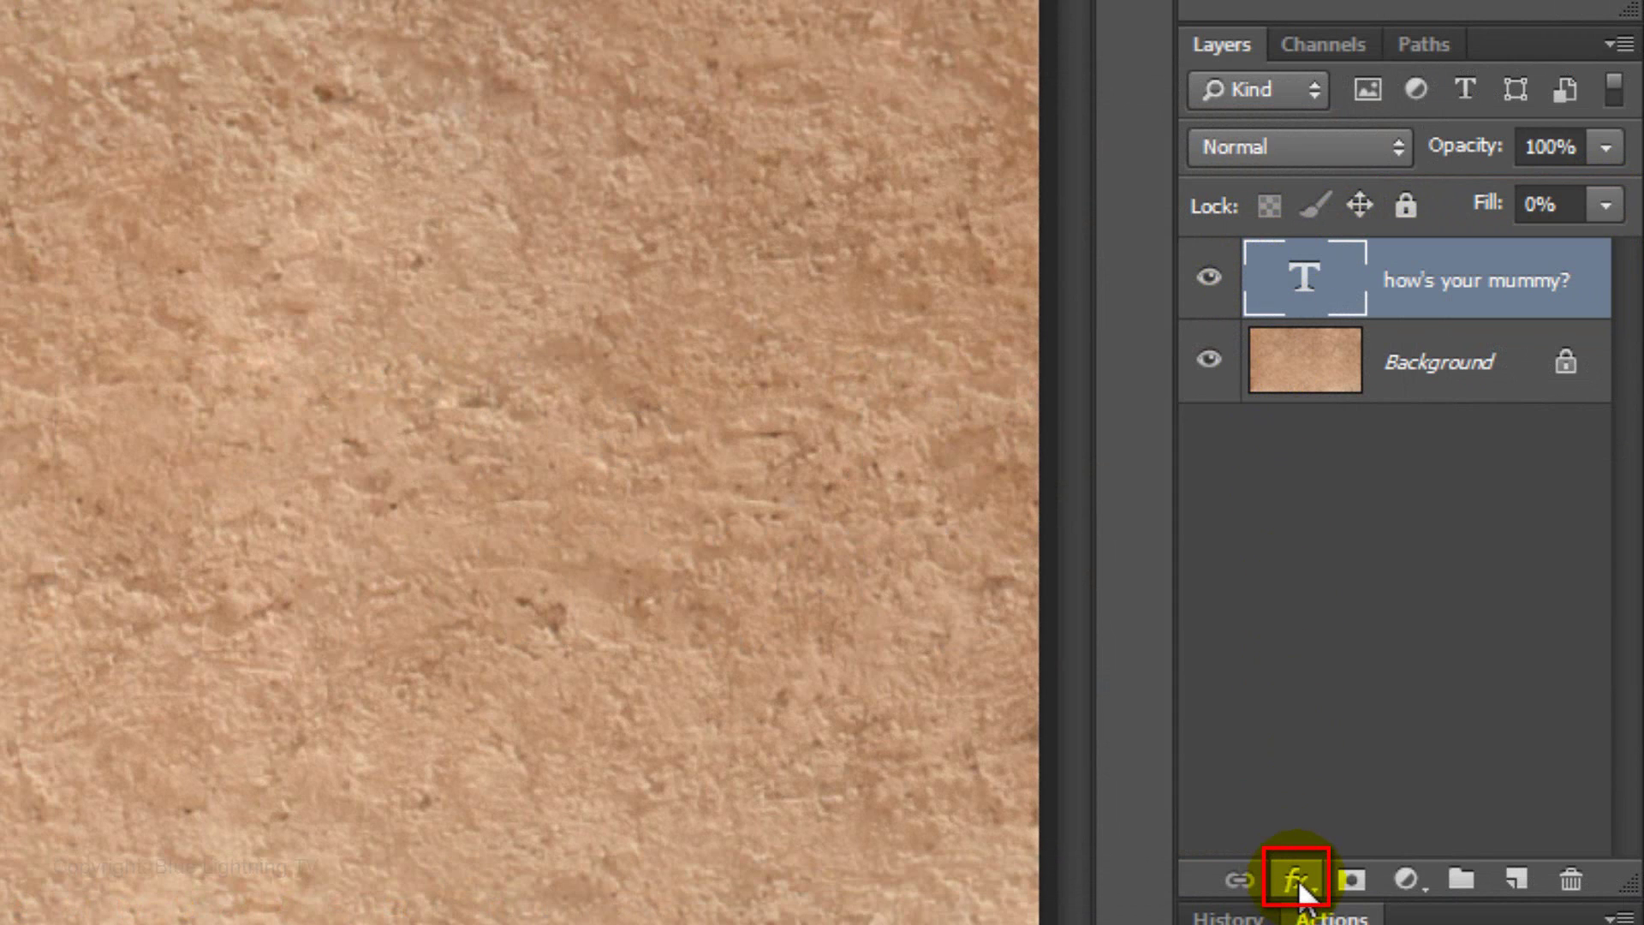
{"action": "left_click", "coordinate": [1299, 887]}
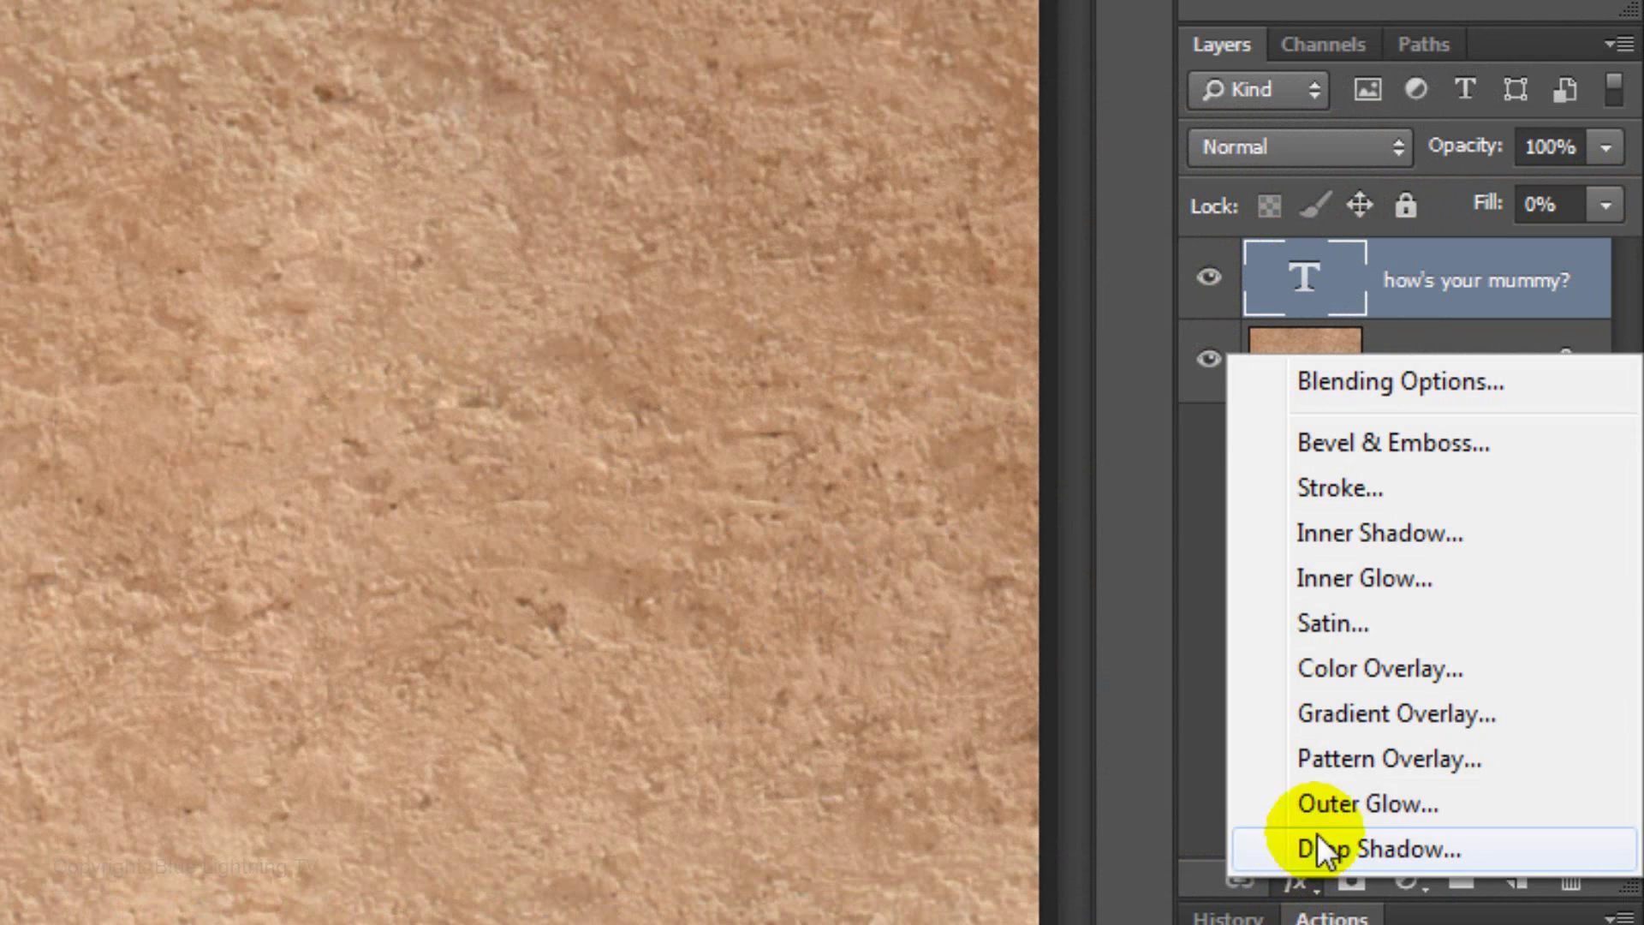
{"action": "left_click", "coordinate": [1336, 454]}
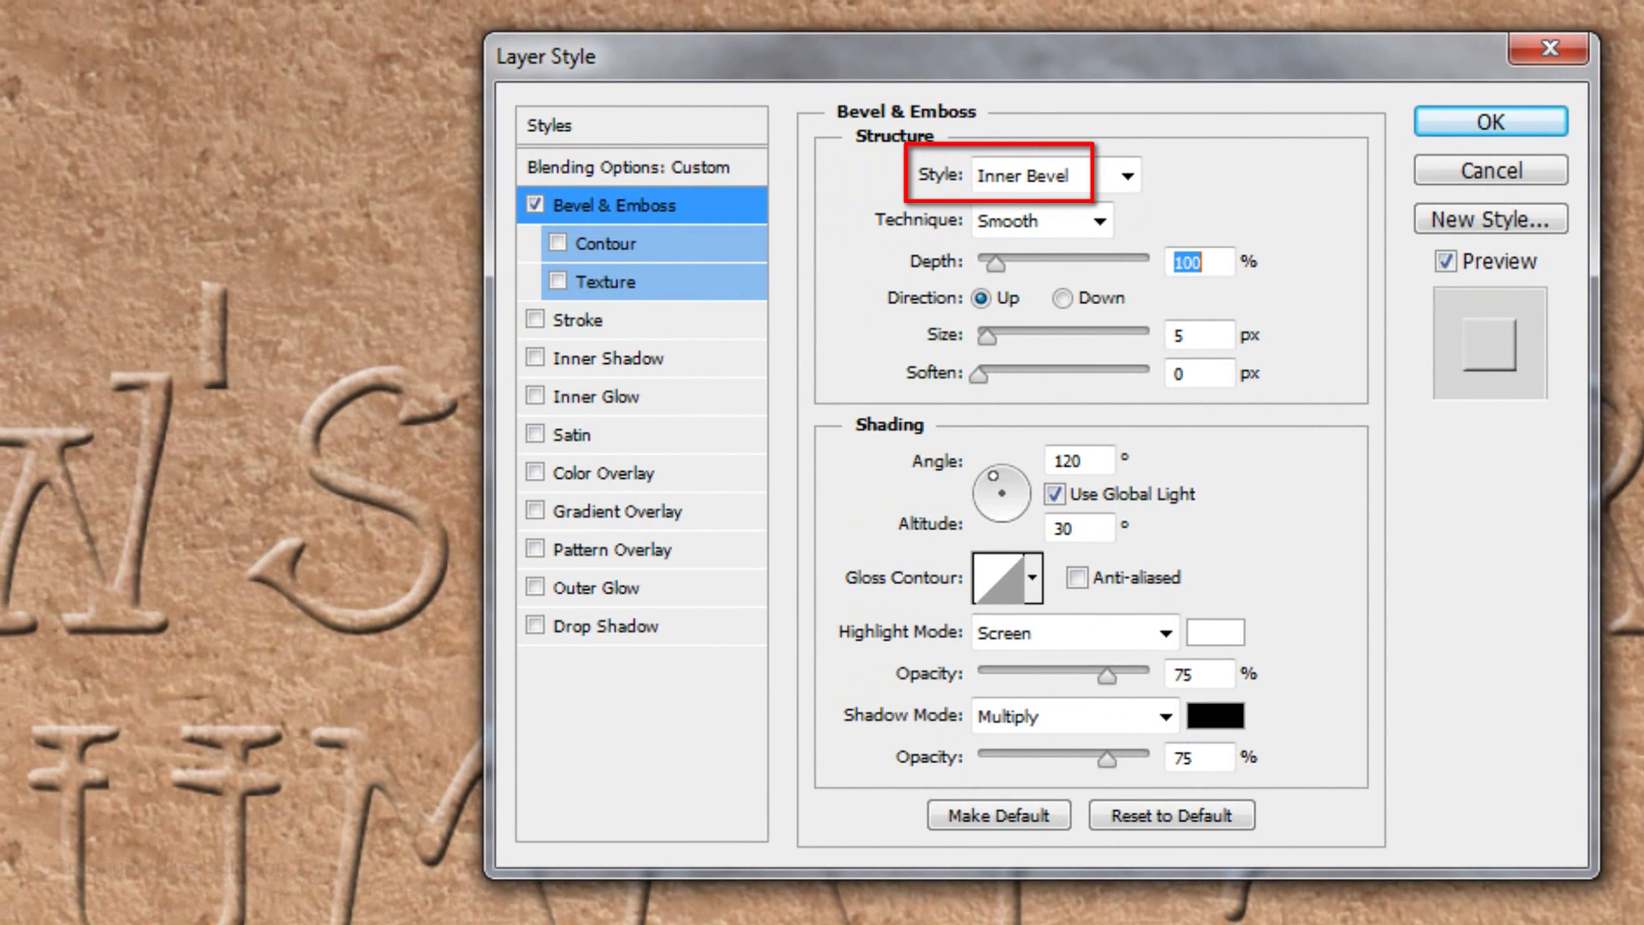
{"action": "left_click", "coordinate": [1100, 220]}
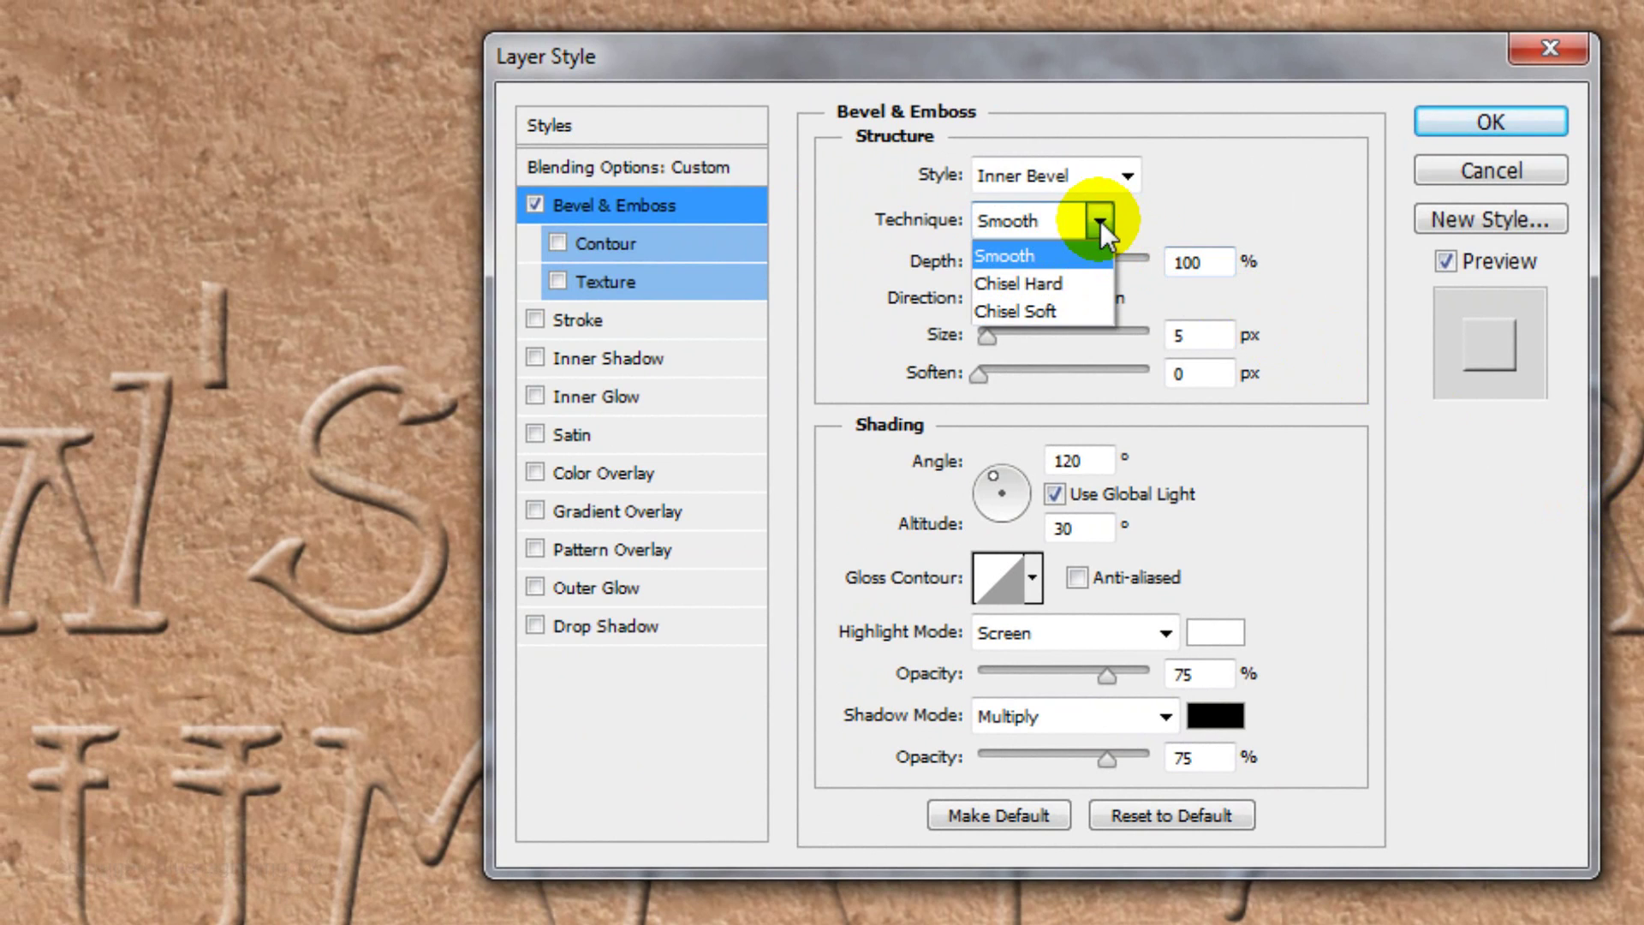
{"action": "left_click", "coordinate": [1079, 285]}
Carve the bevel downward: size 43 px, local light at 68° angle, 32° altitude, shadow opacity 100%
{"action": "left_click", "coordinate": [1063, 298]}
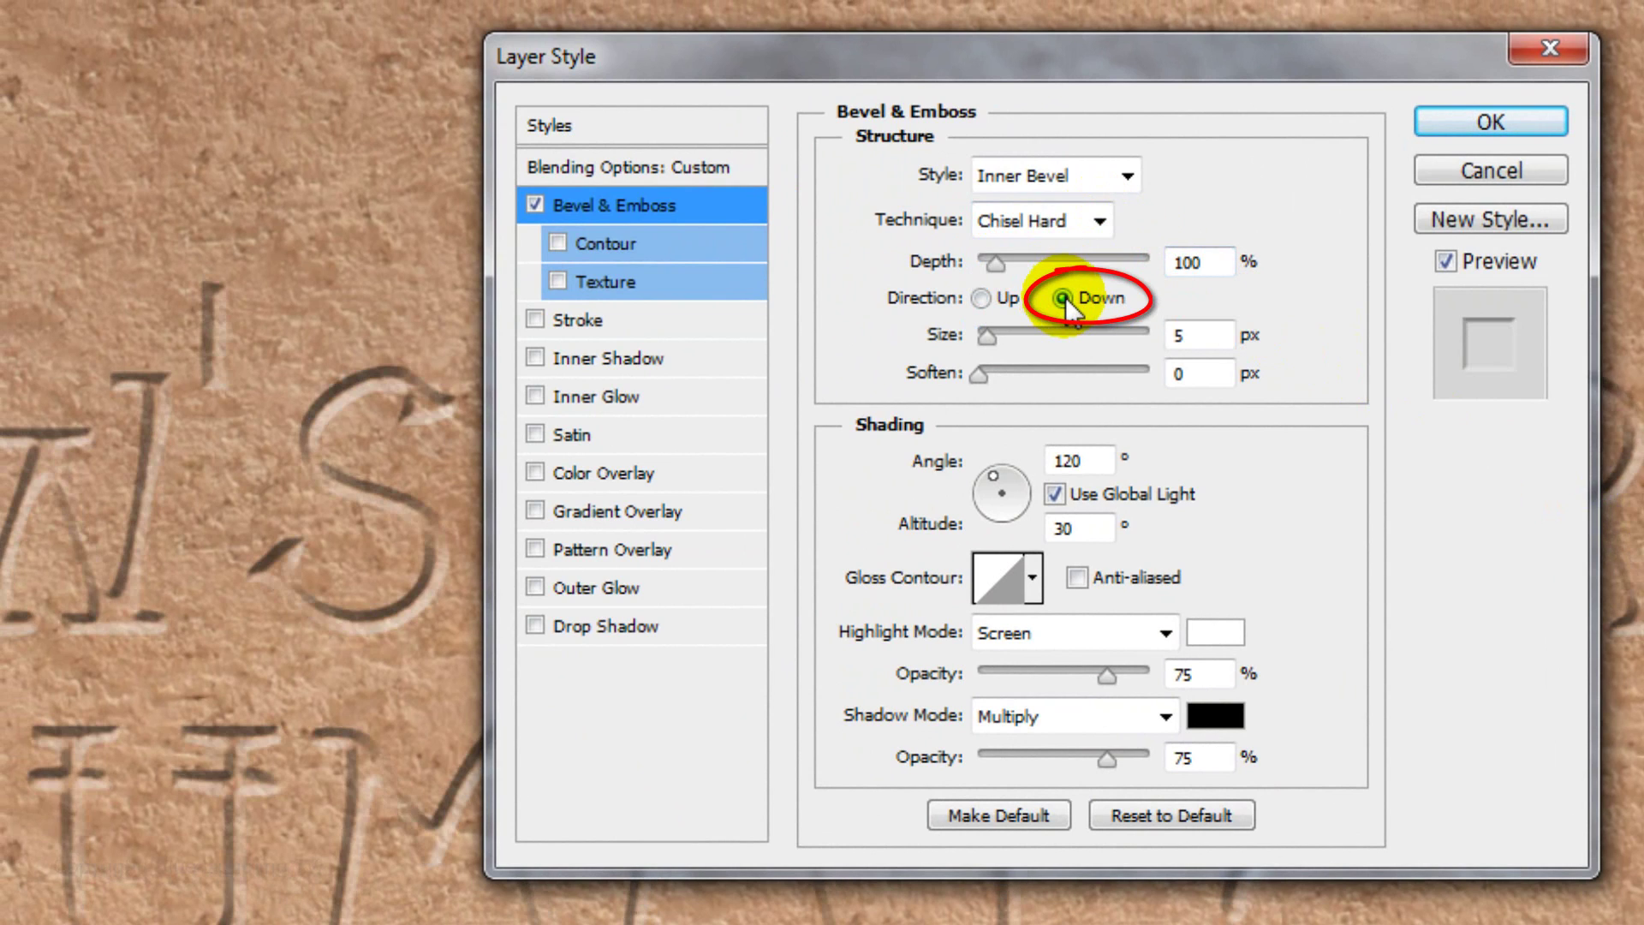
{"action": "double_click", "coordinate": [1187, 335]}
{"action": "type", "text": "4"}
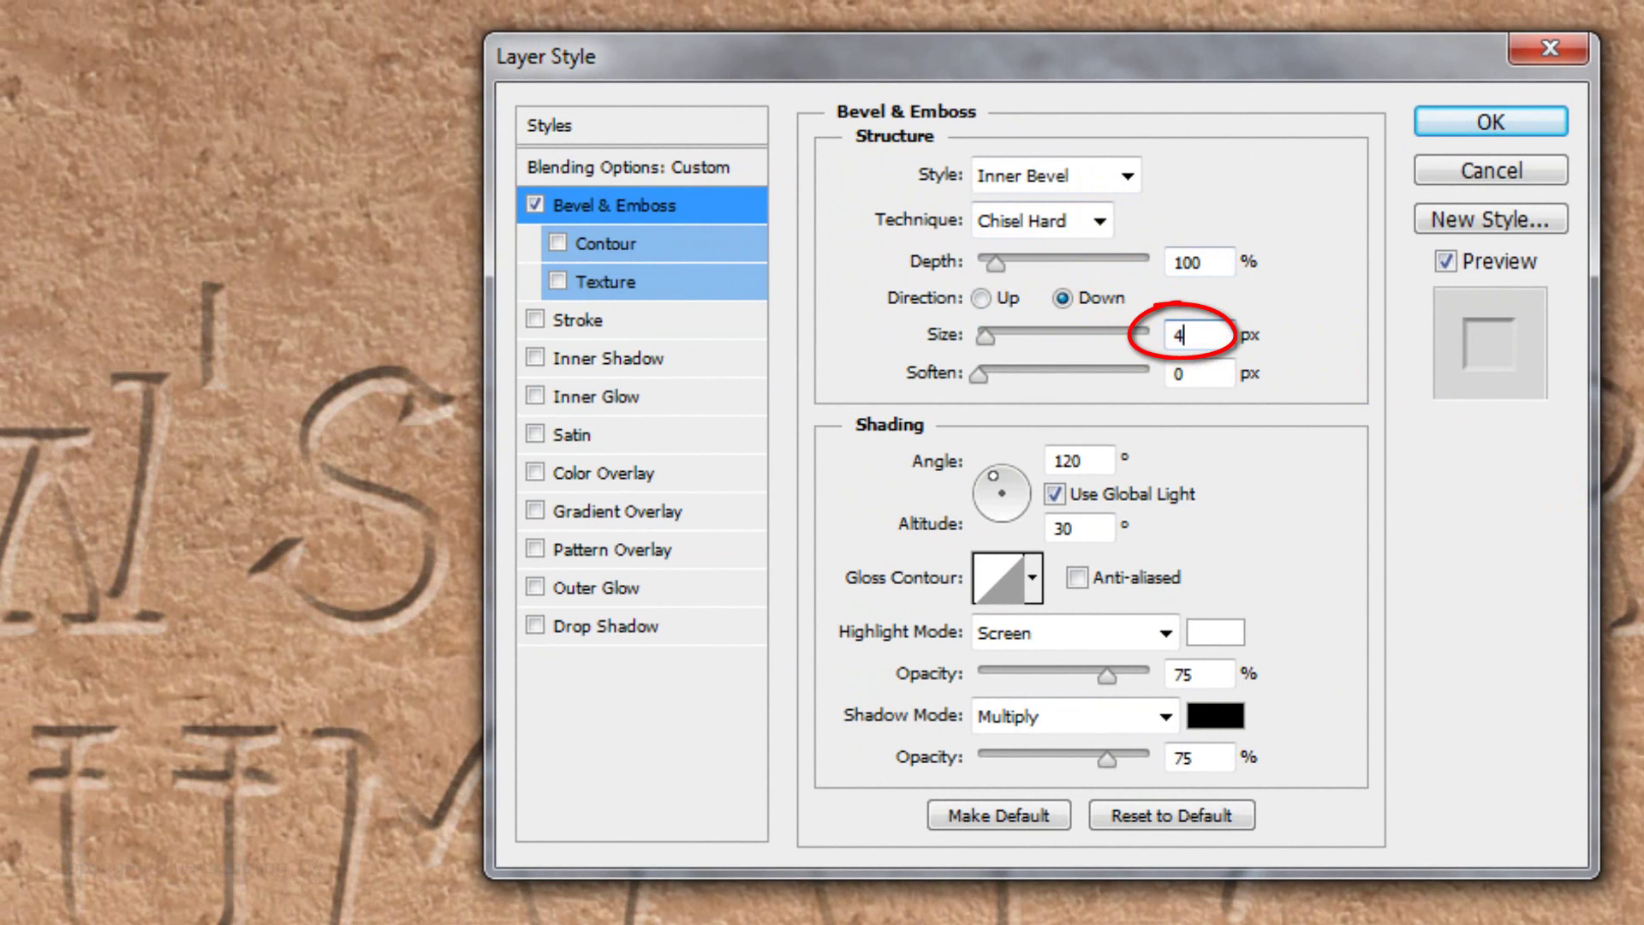
{"action": "type", "text": "3"}
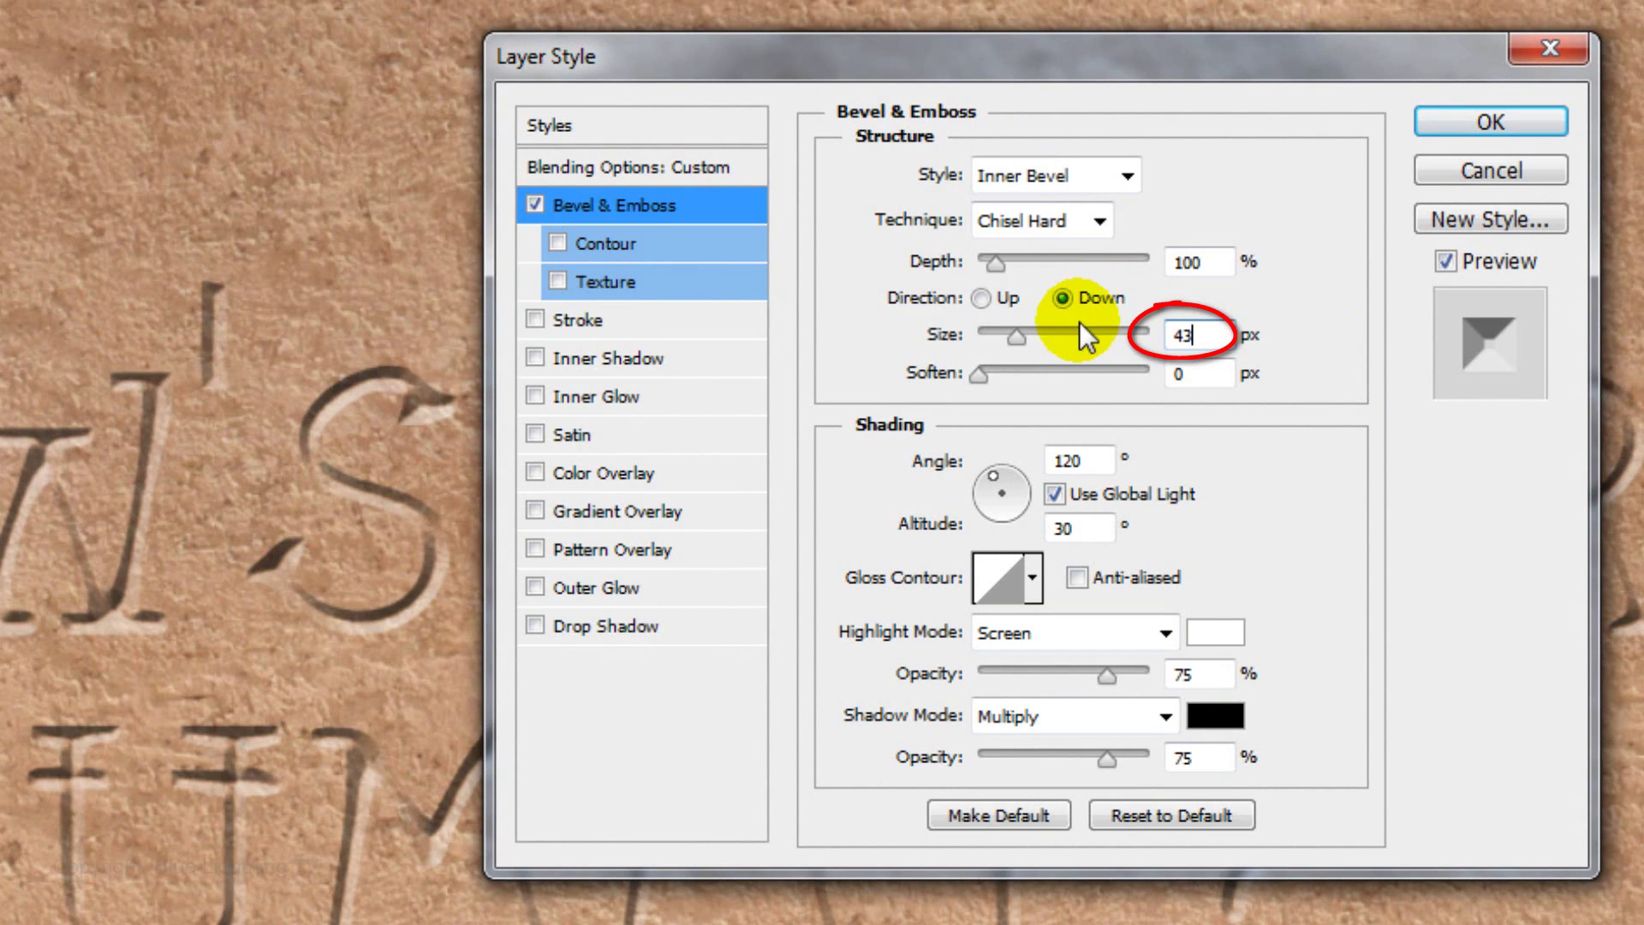
{"action": "left_click", "coordinate": [1055, 495]}
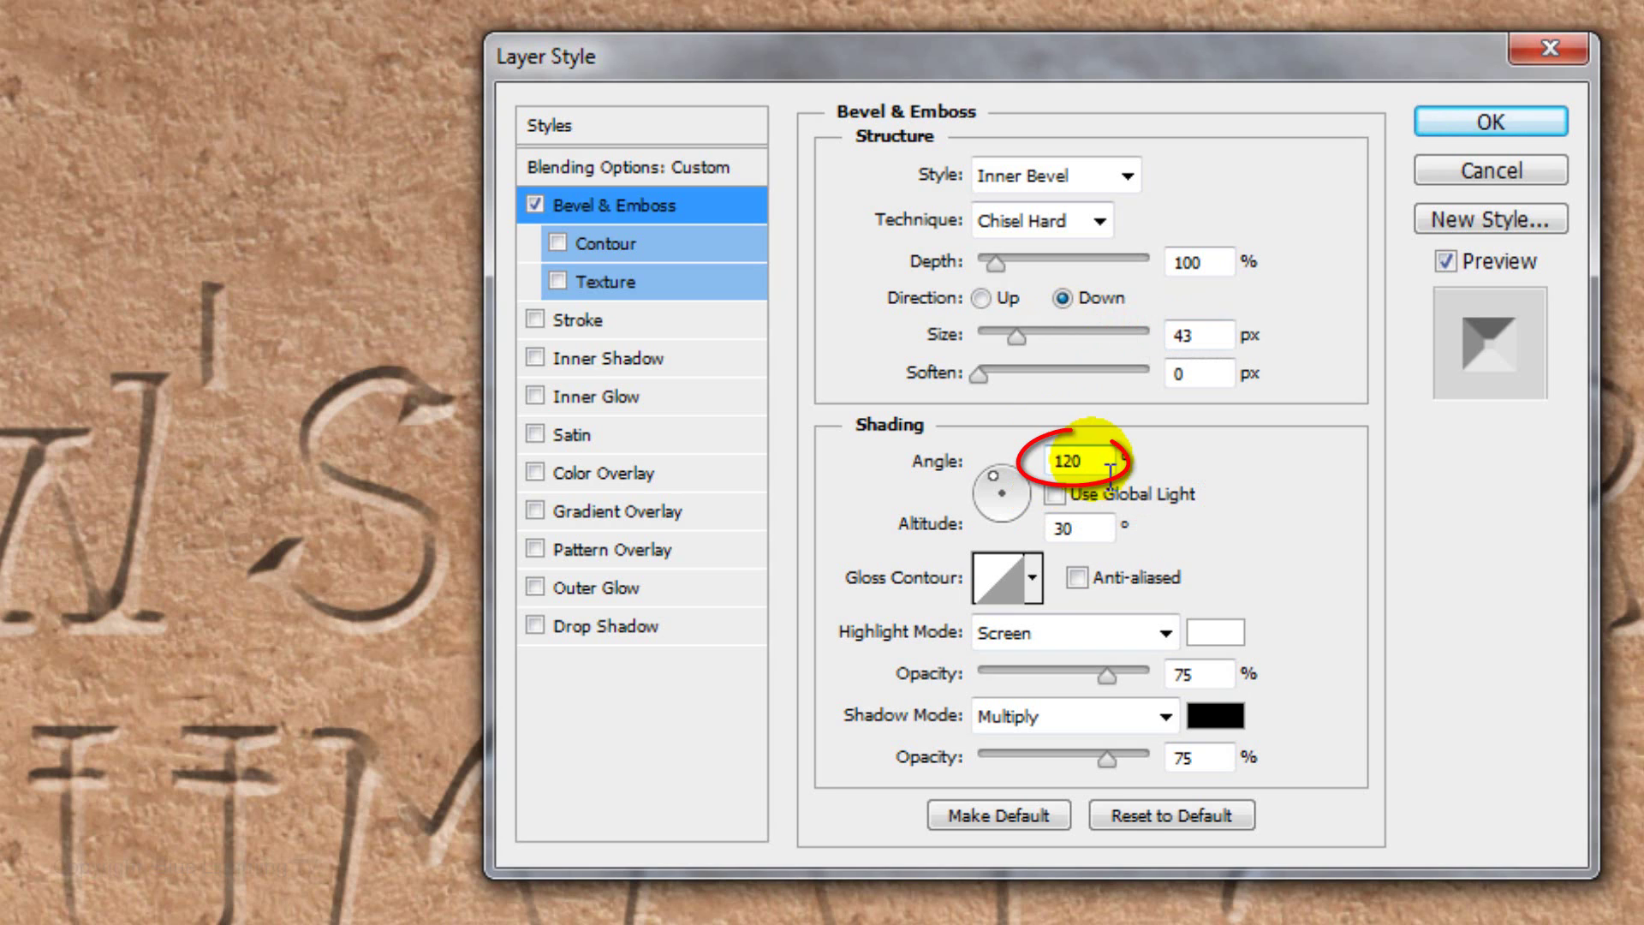
{"action": "double_click", "coordinate": [1110, 462]}
{"action": "type", "text": "68"}
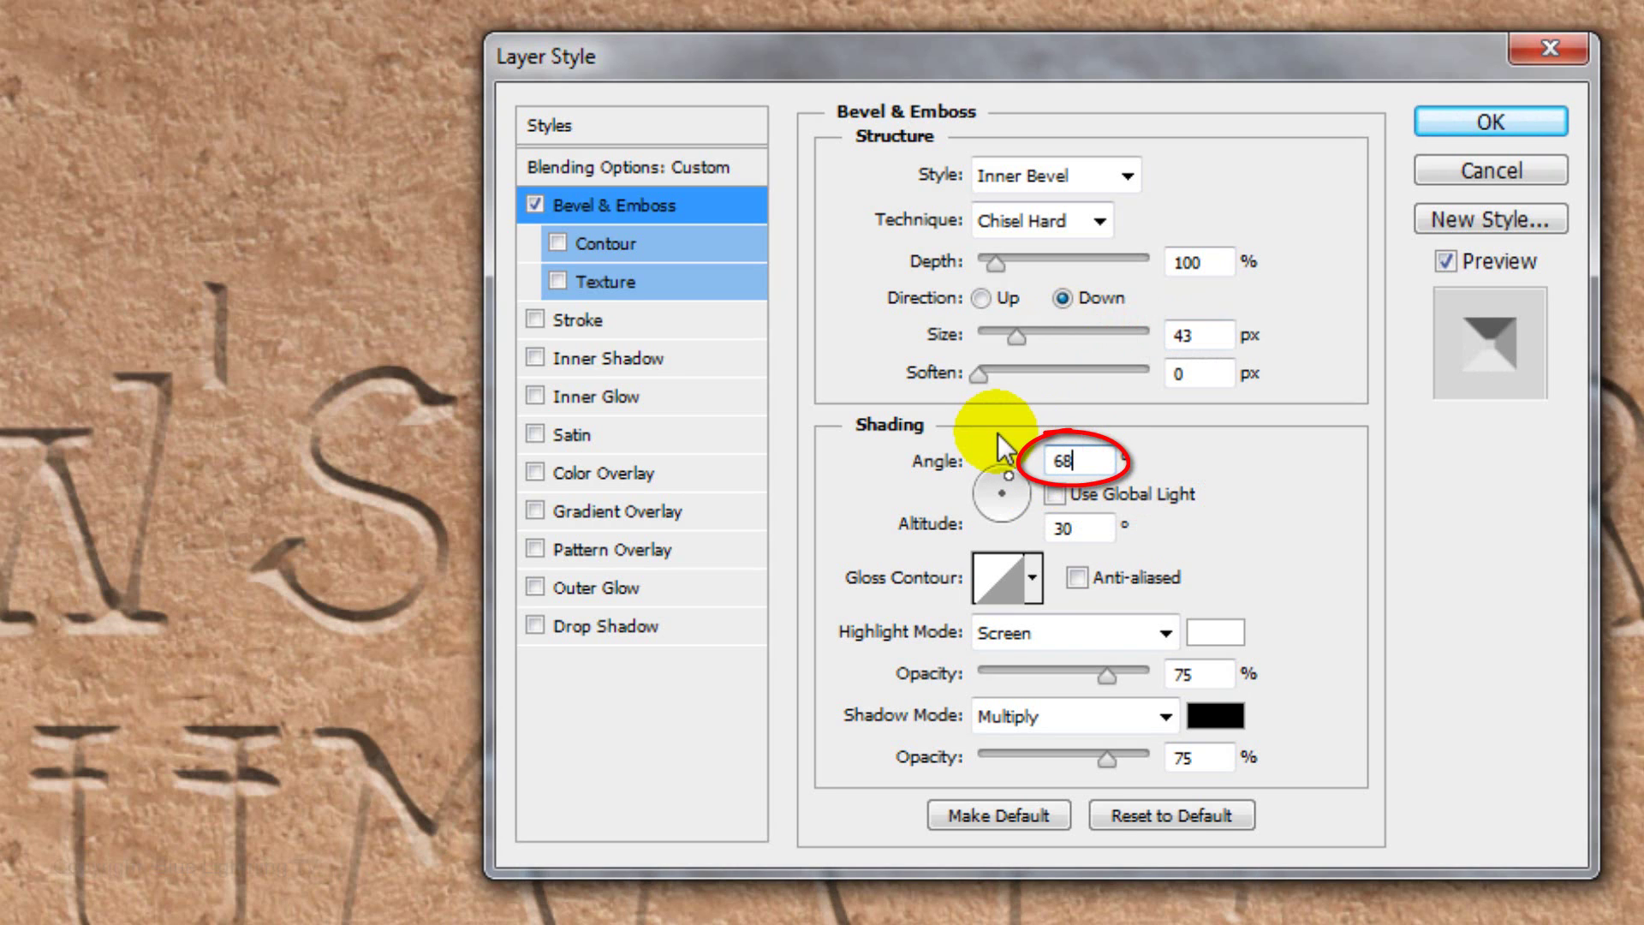
{"action": "double_click", "coordinate": [1070, 528]}
{"action": "type", "text": "32"}
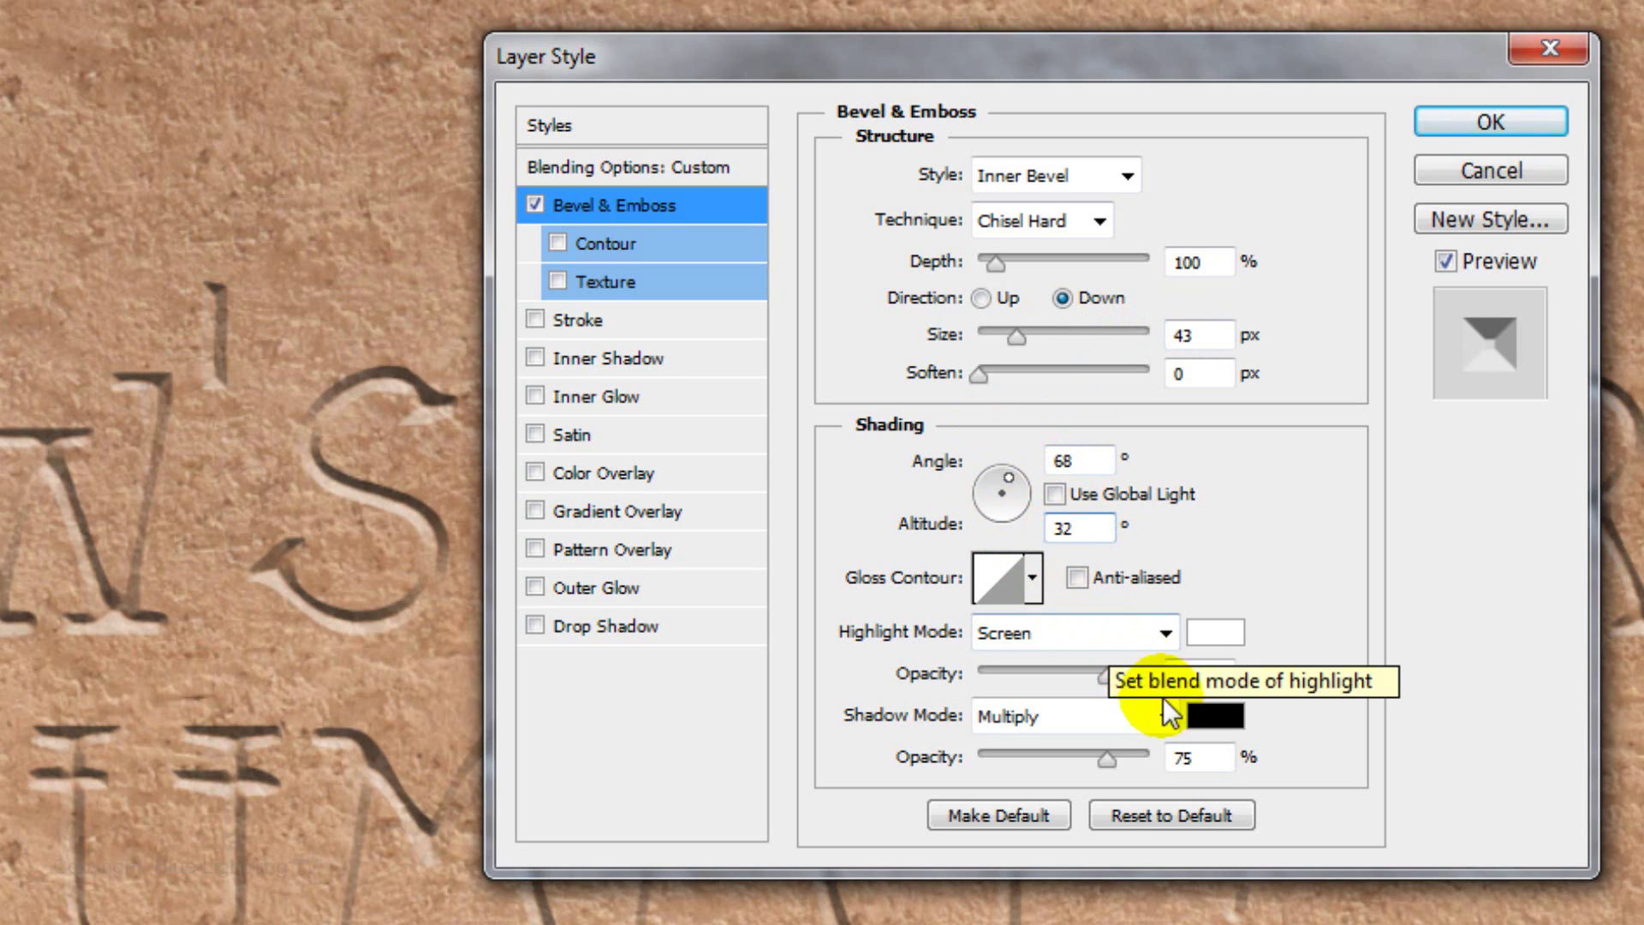
{"action": "double_click", "coordinate": [1186, 757]}
{"action": "type", "text": "100"}
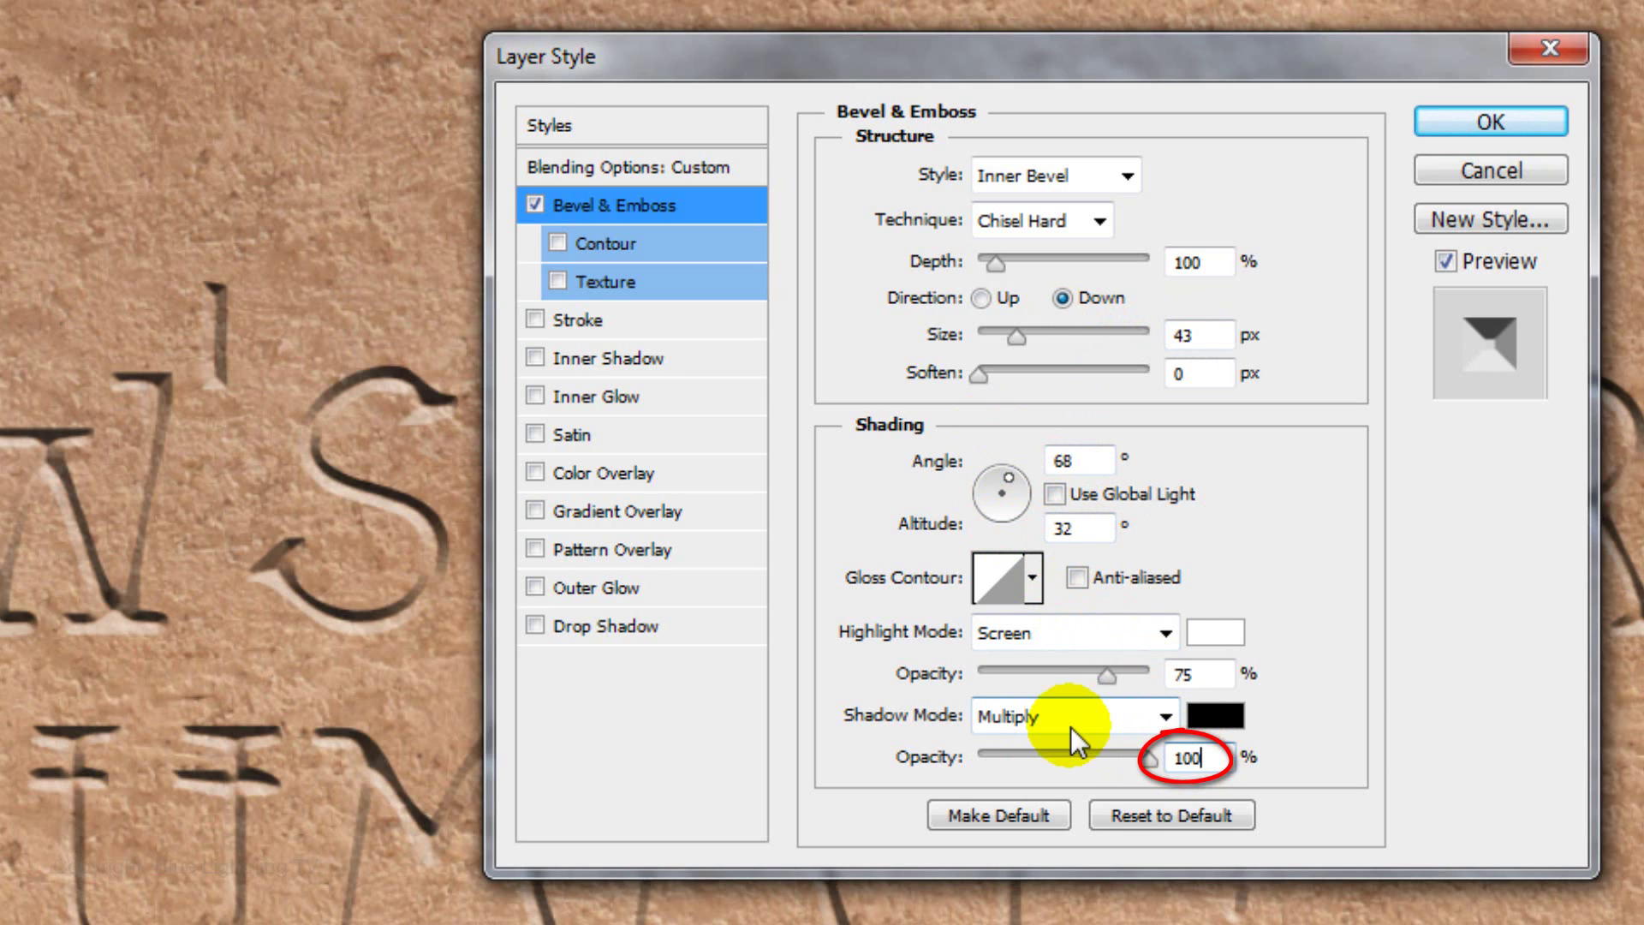
Enable Drop Shadow with its own light at a -139° angle and 3% spread
{"action": "left_click", "coordinate": [650, 623]}
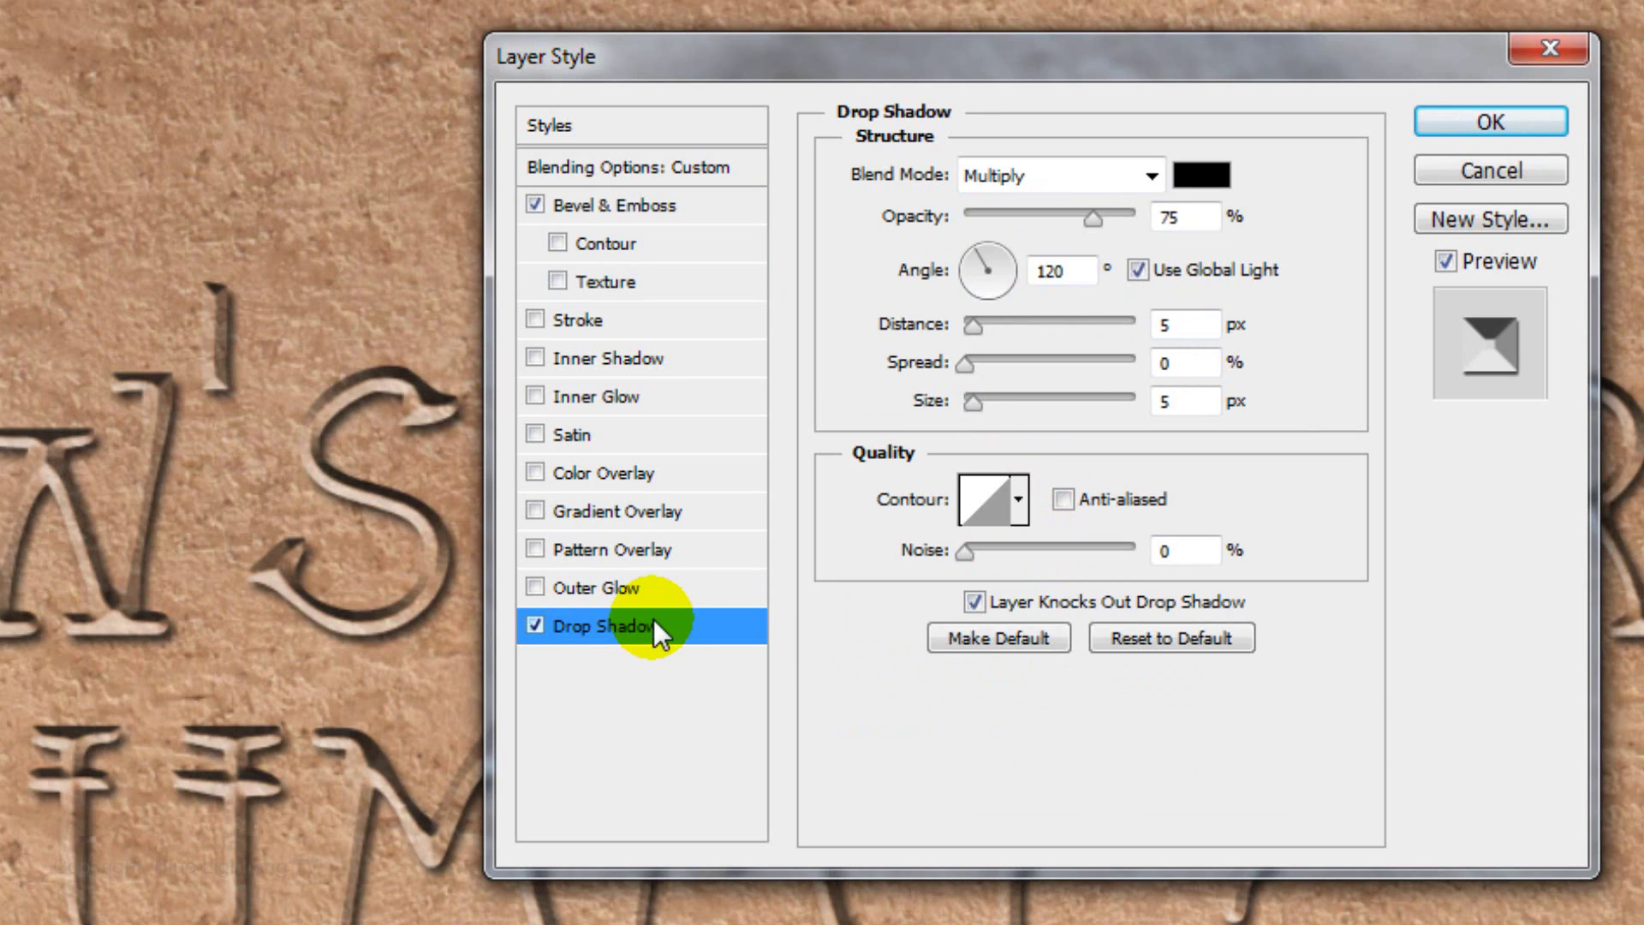
{"action": "left_click", "coordinate": [1136, 272]}
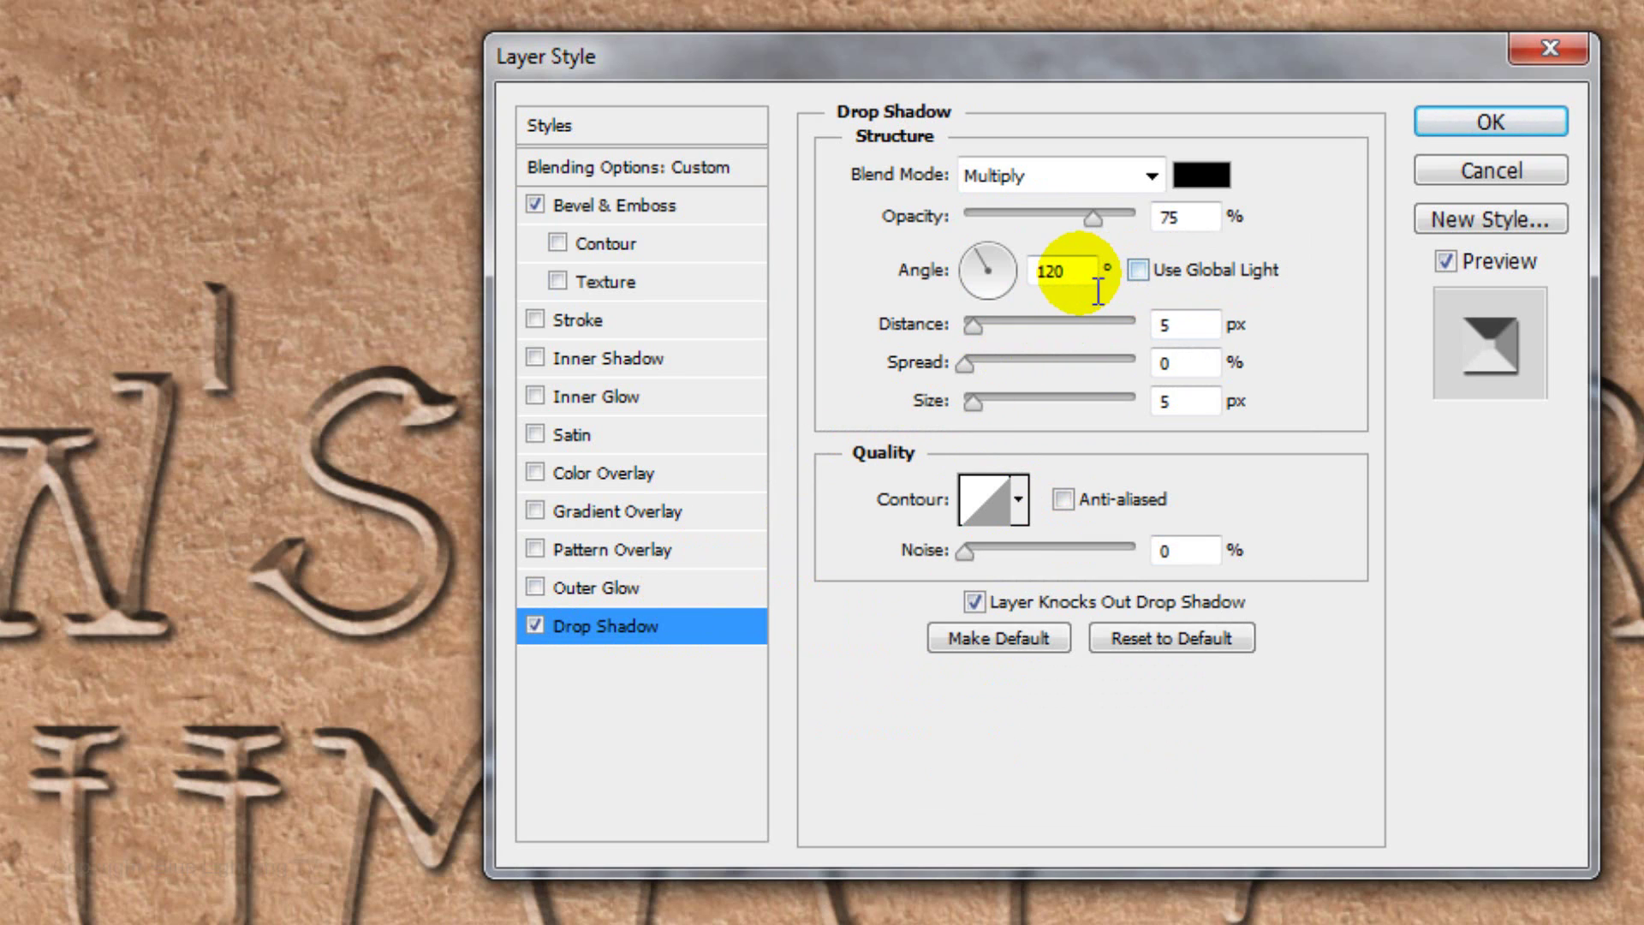
{"action": "double_click", "coordinate": [1052, 272]}
{"action": "type", "text": "-139"}
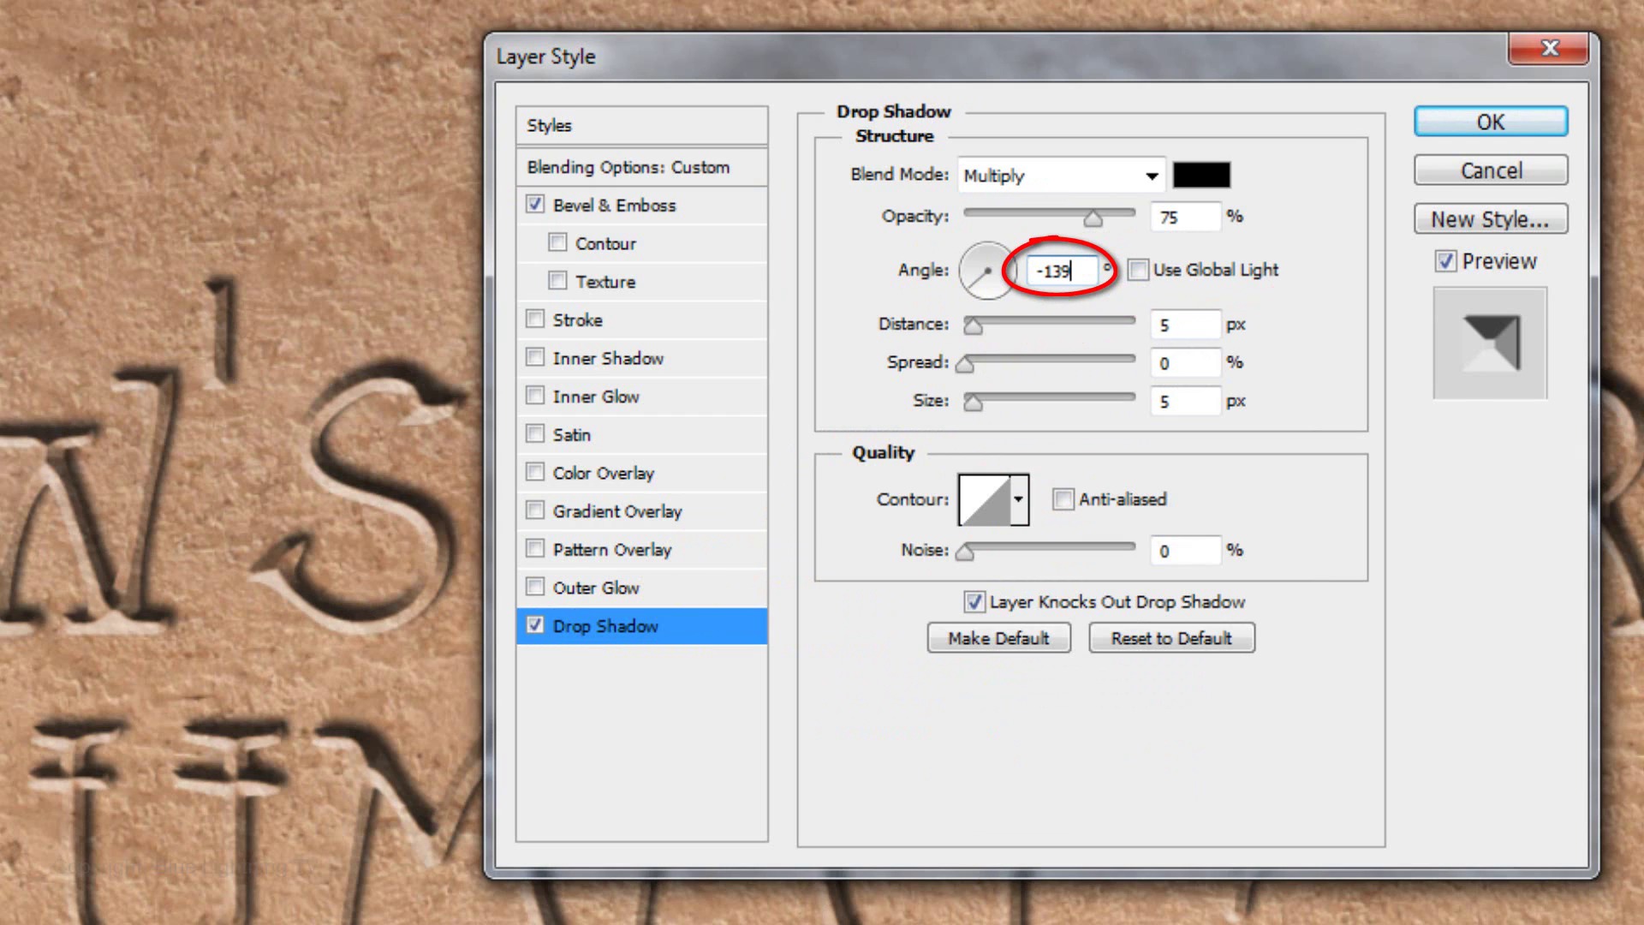
{"action": "left_click", "coordinate": [1193, 371]}
{"action": "key", "text": "BackSpace"}
{"action": "type", "text": "3"}
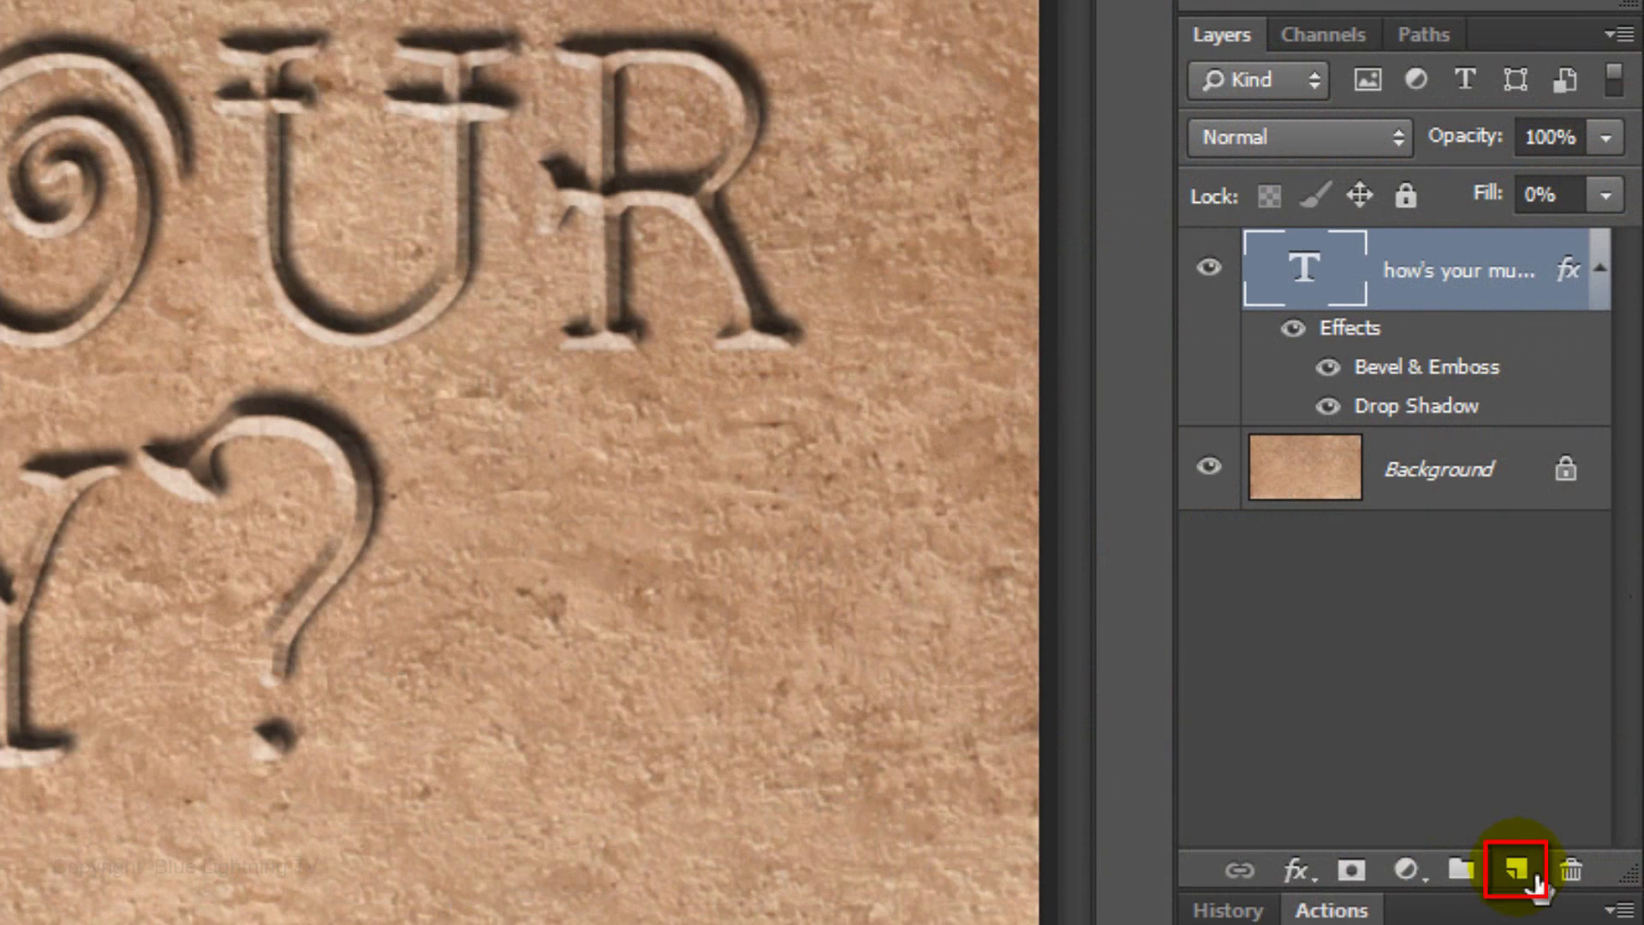
Add a new Layer 1 and switch to the Pencil with a 15 px, 100% hard tip
{"action": "left_click", "coordinate": [1533, 875]}
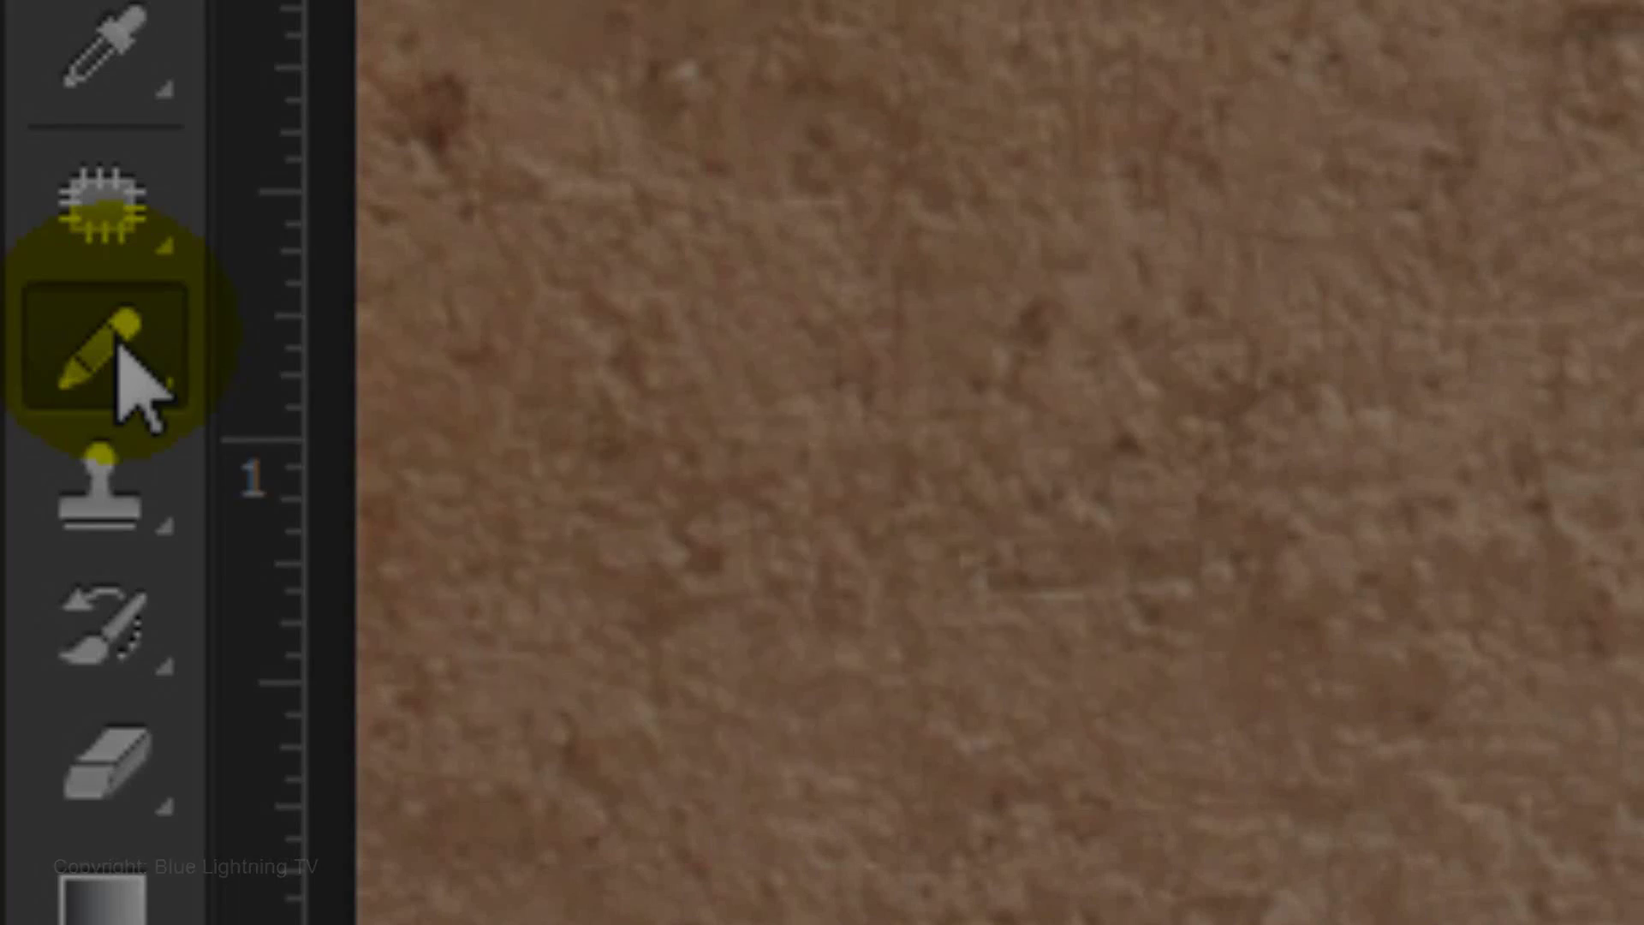
{"action": "right_click", "coordinate": [107, 351]}
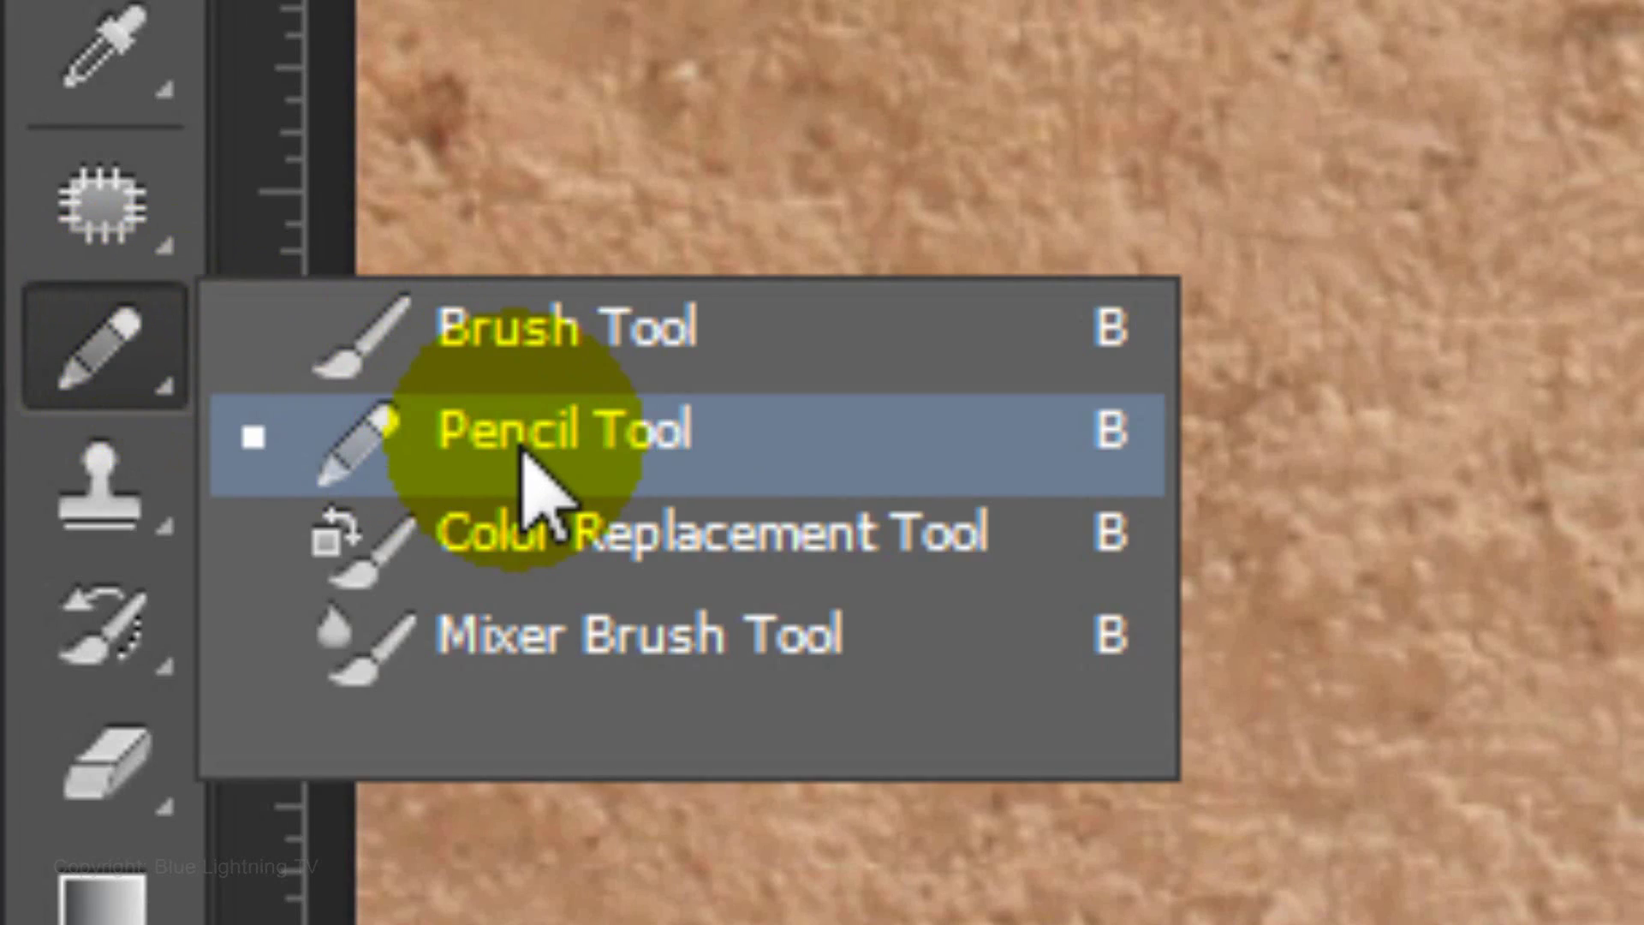
{"action": "left_click", "coordinate": [524, 453]}
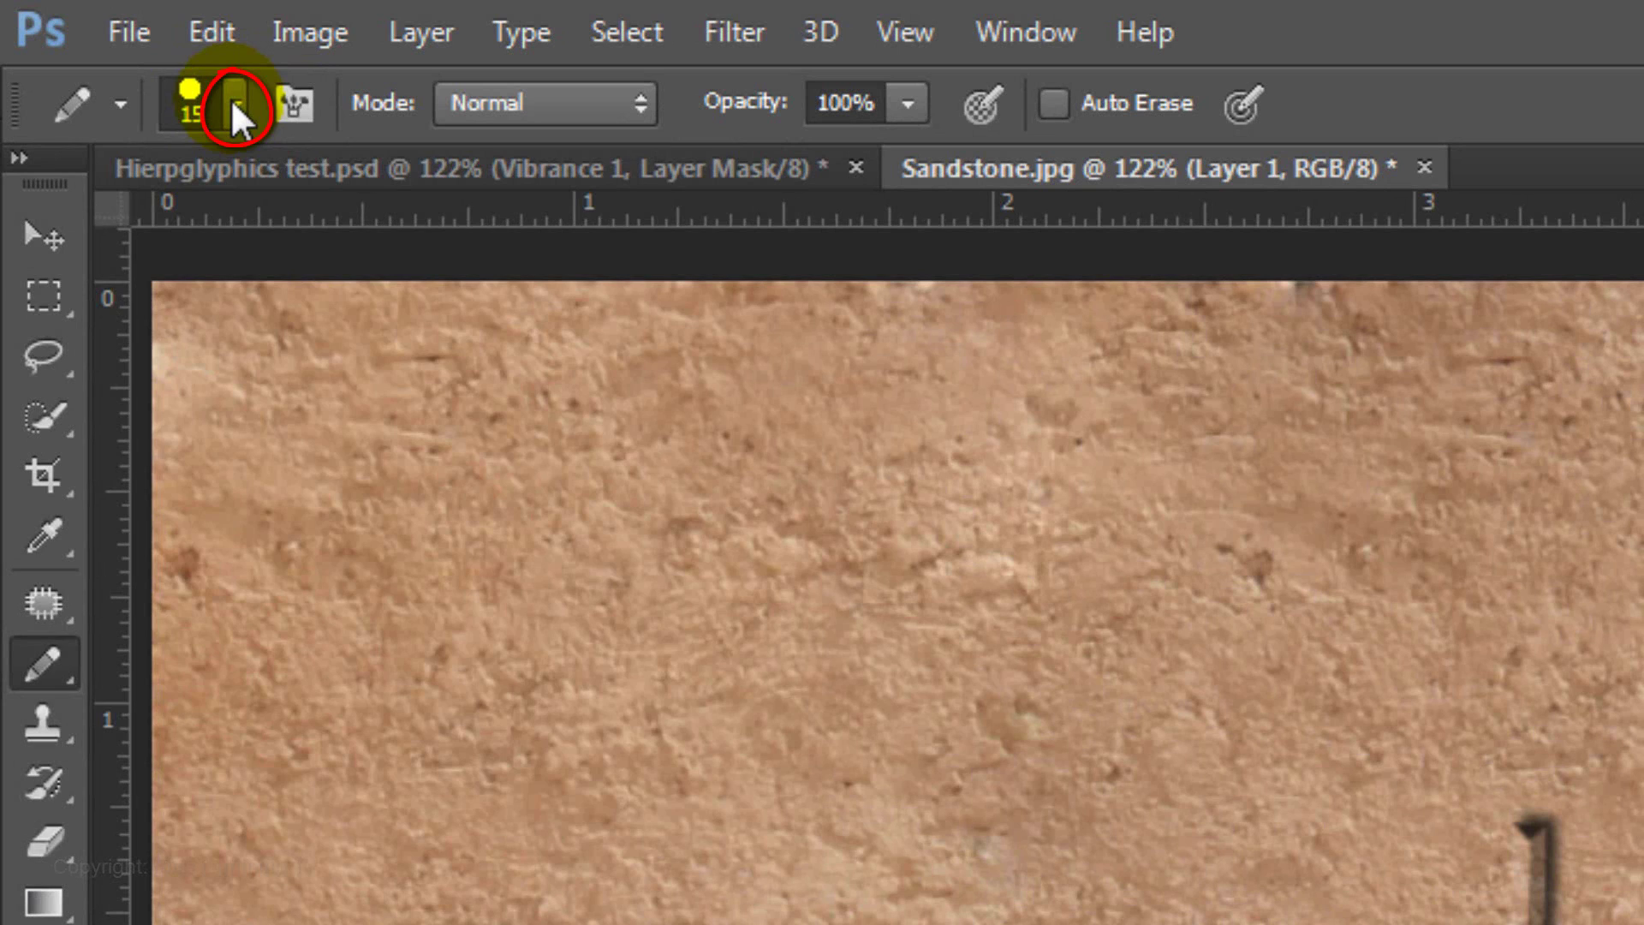
{"action": "left_click", "coordinate": [232, 105]}
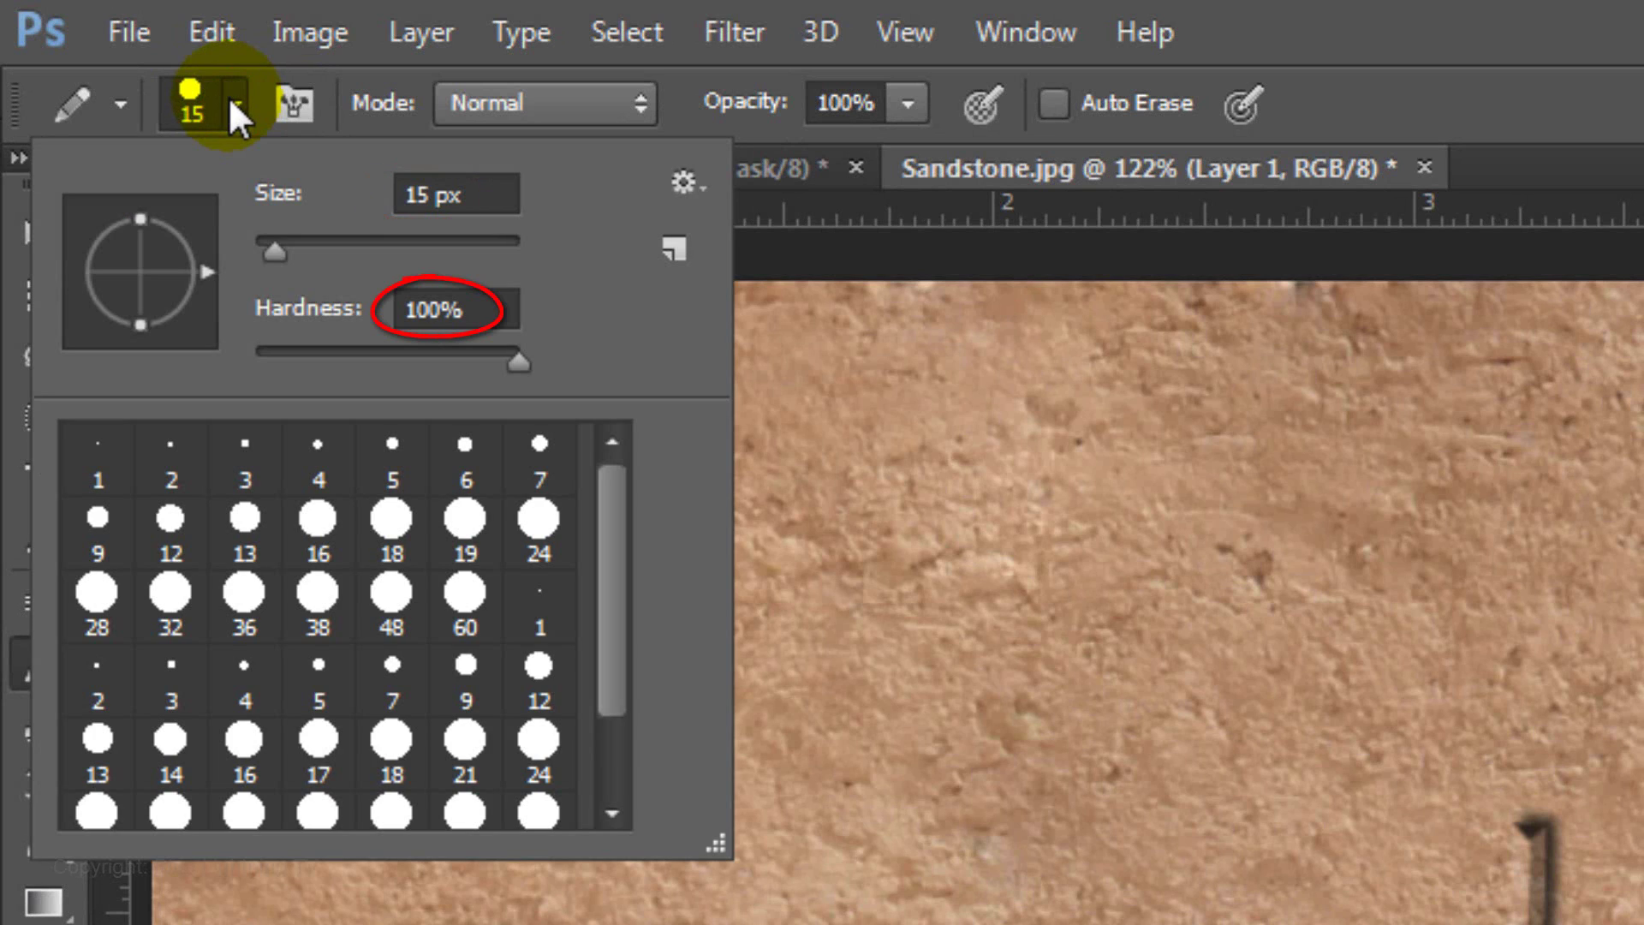
{"action": "left_click", "coordinate": [231, 101]}
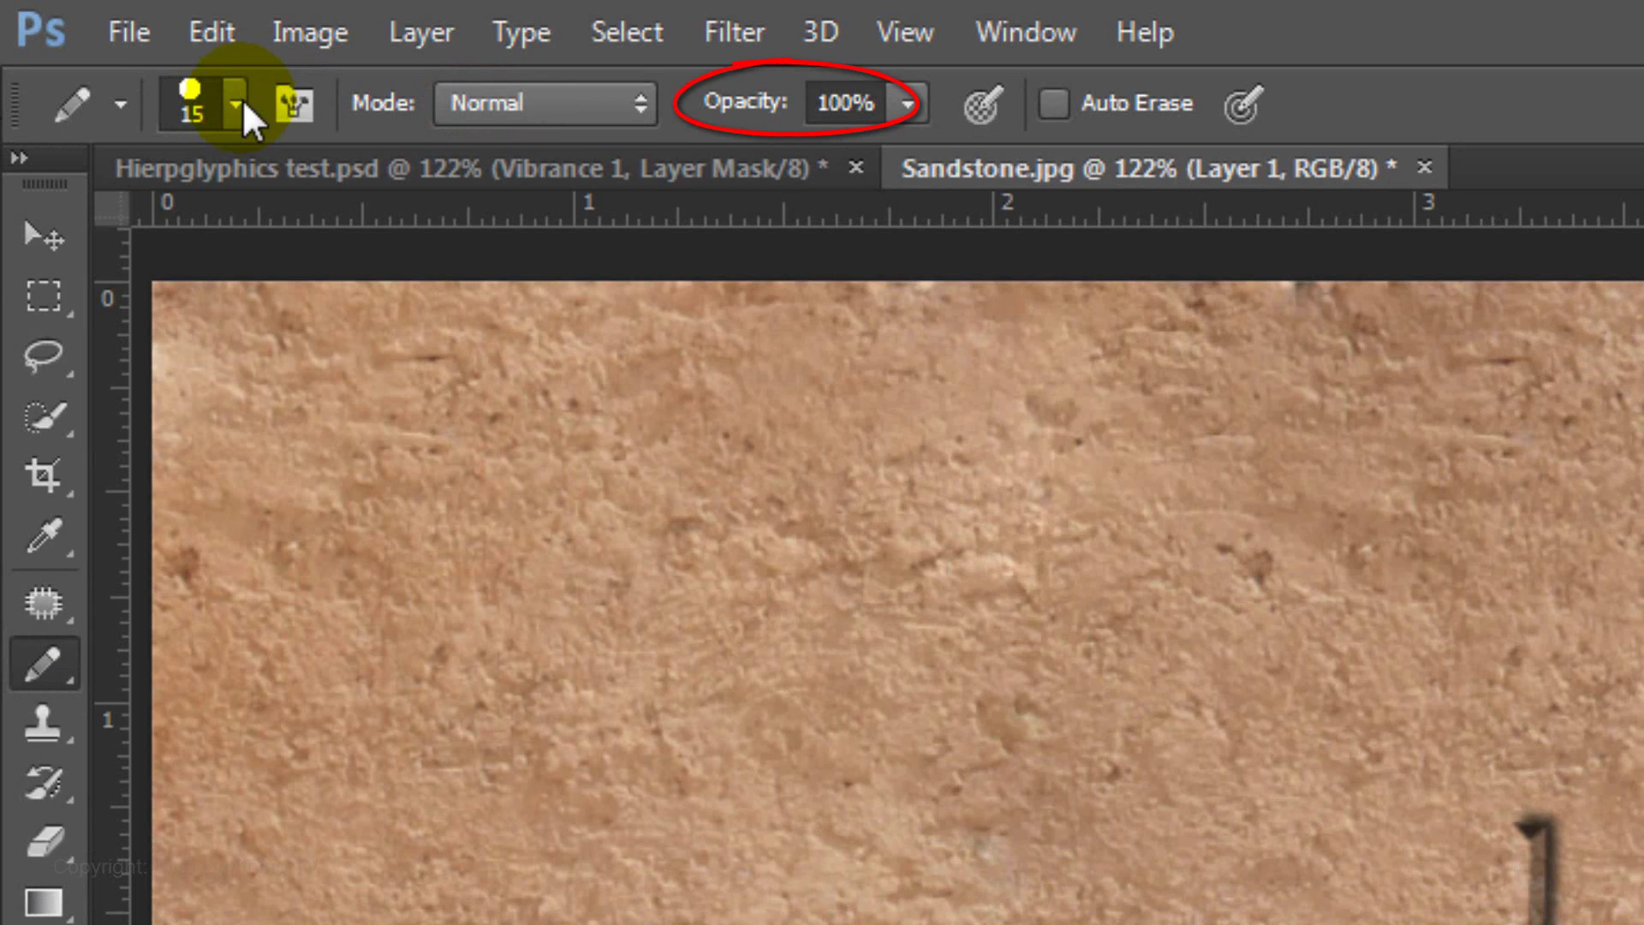
{"action": "left_click", "coordinate": [894, 32]}
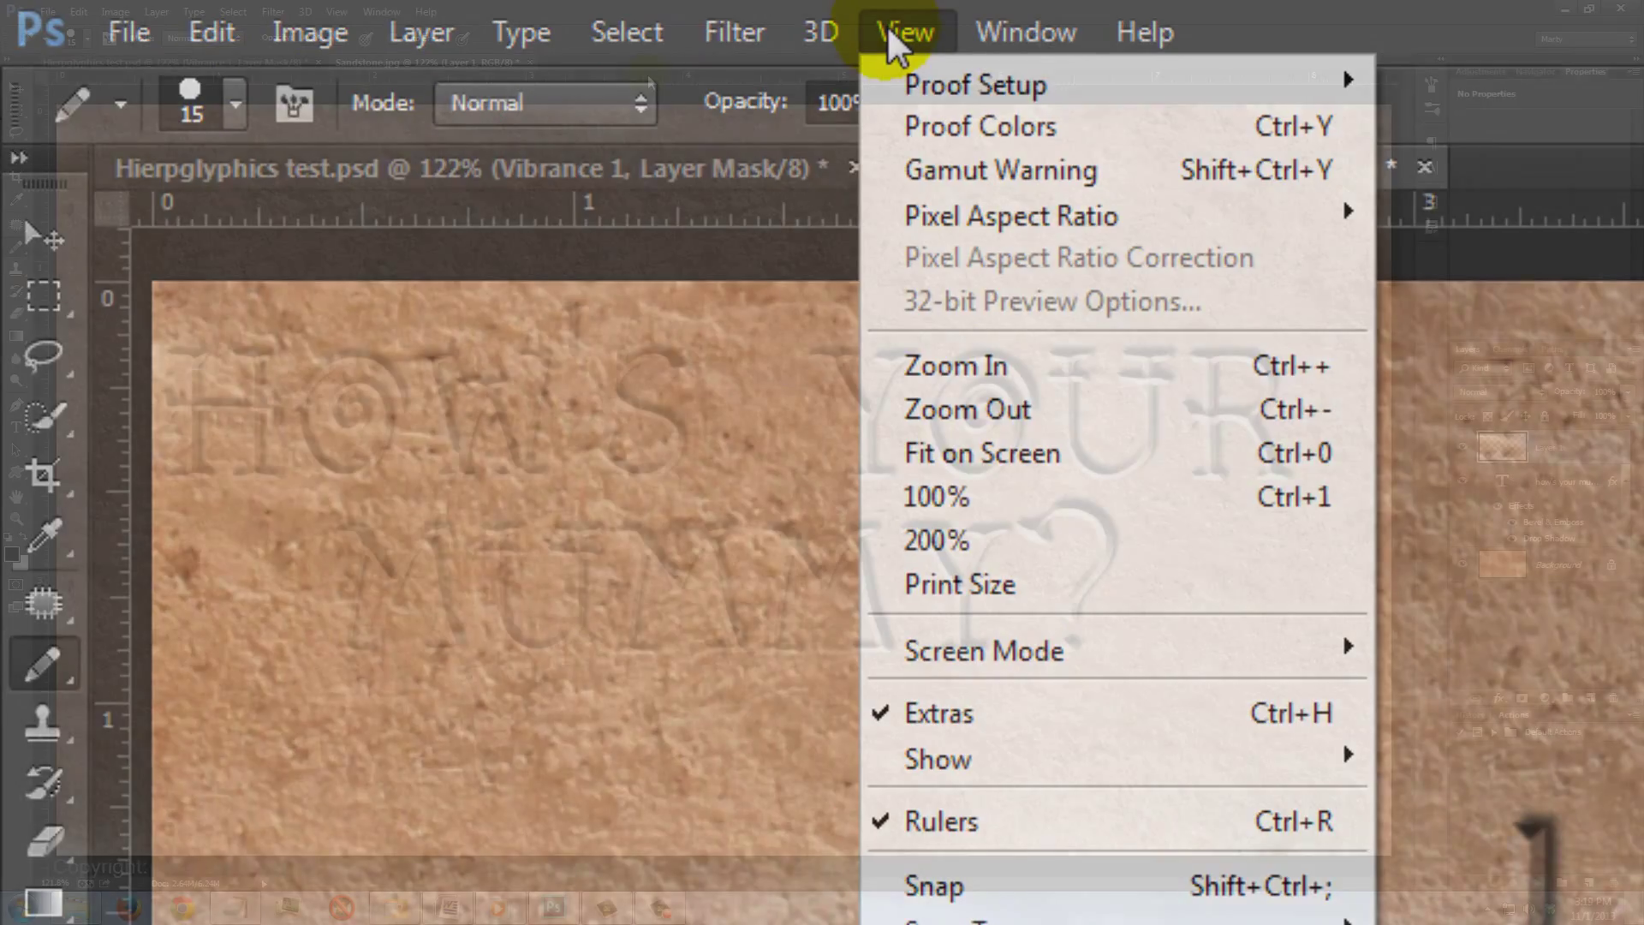
Draw two full-width black pencil lines along guides above and below the lettering, then hide the guides
{"action": "key", "text": "Escape"}
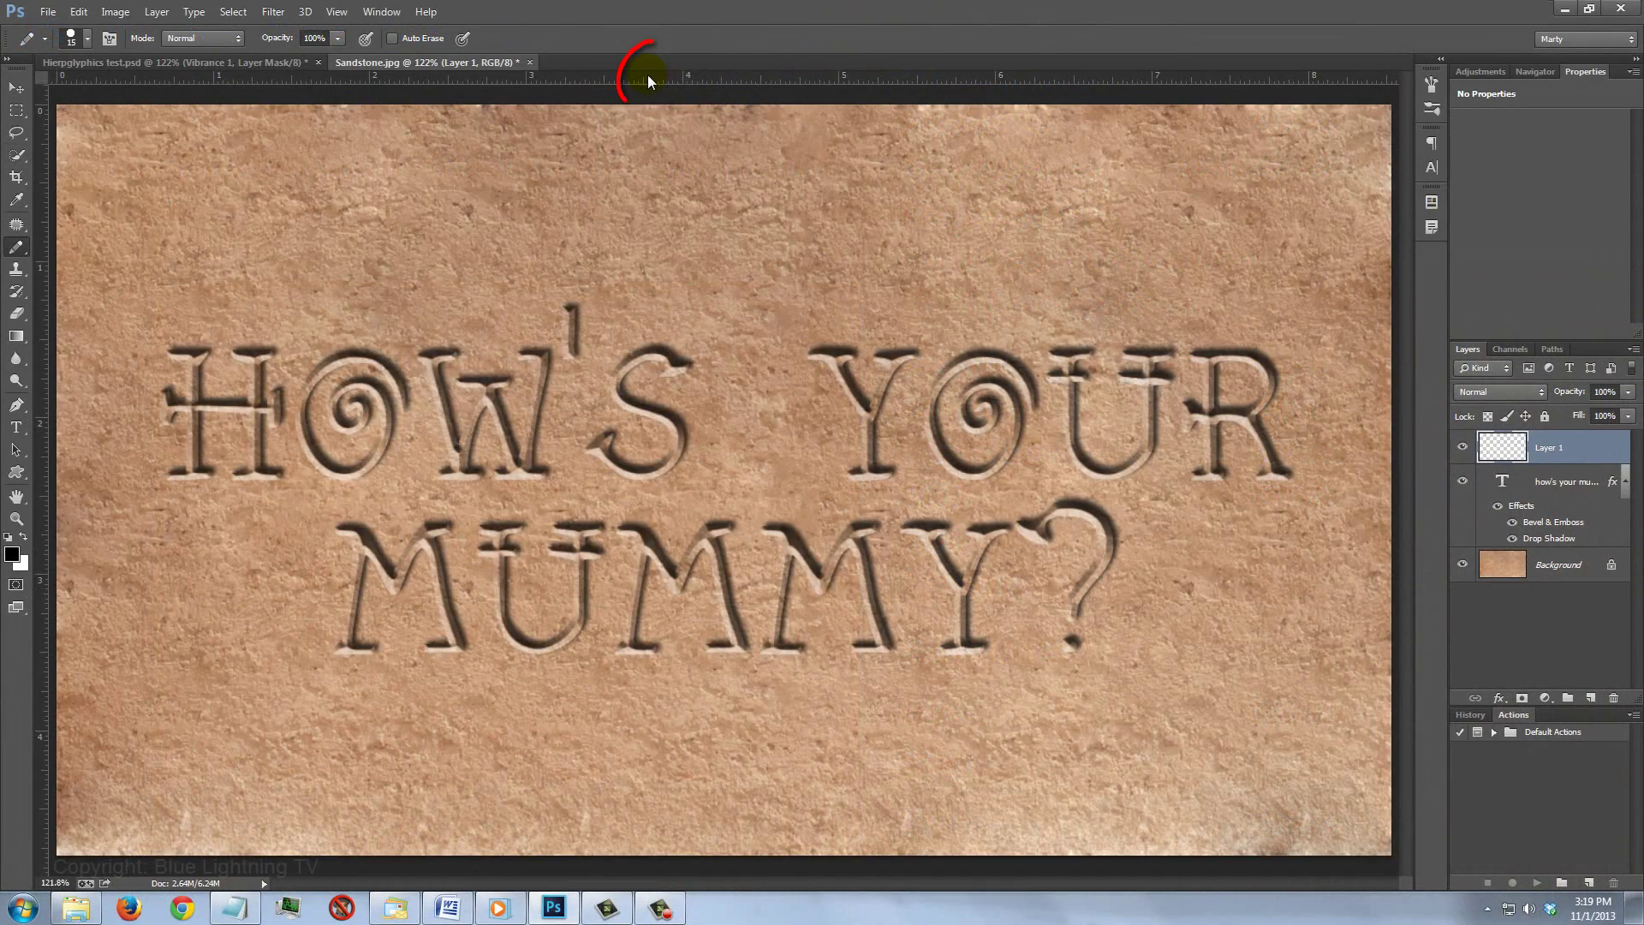
{"action": "mouse_move", "coordinate": [648, 75]}
{"action": "left_mouse_down"}
{"action": "mouse_move", "coordinate": [653, 686]}
{"action": "mouse_move", "coordinate": [672, 702]}
{"action": "left_mouse_up"}
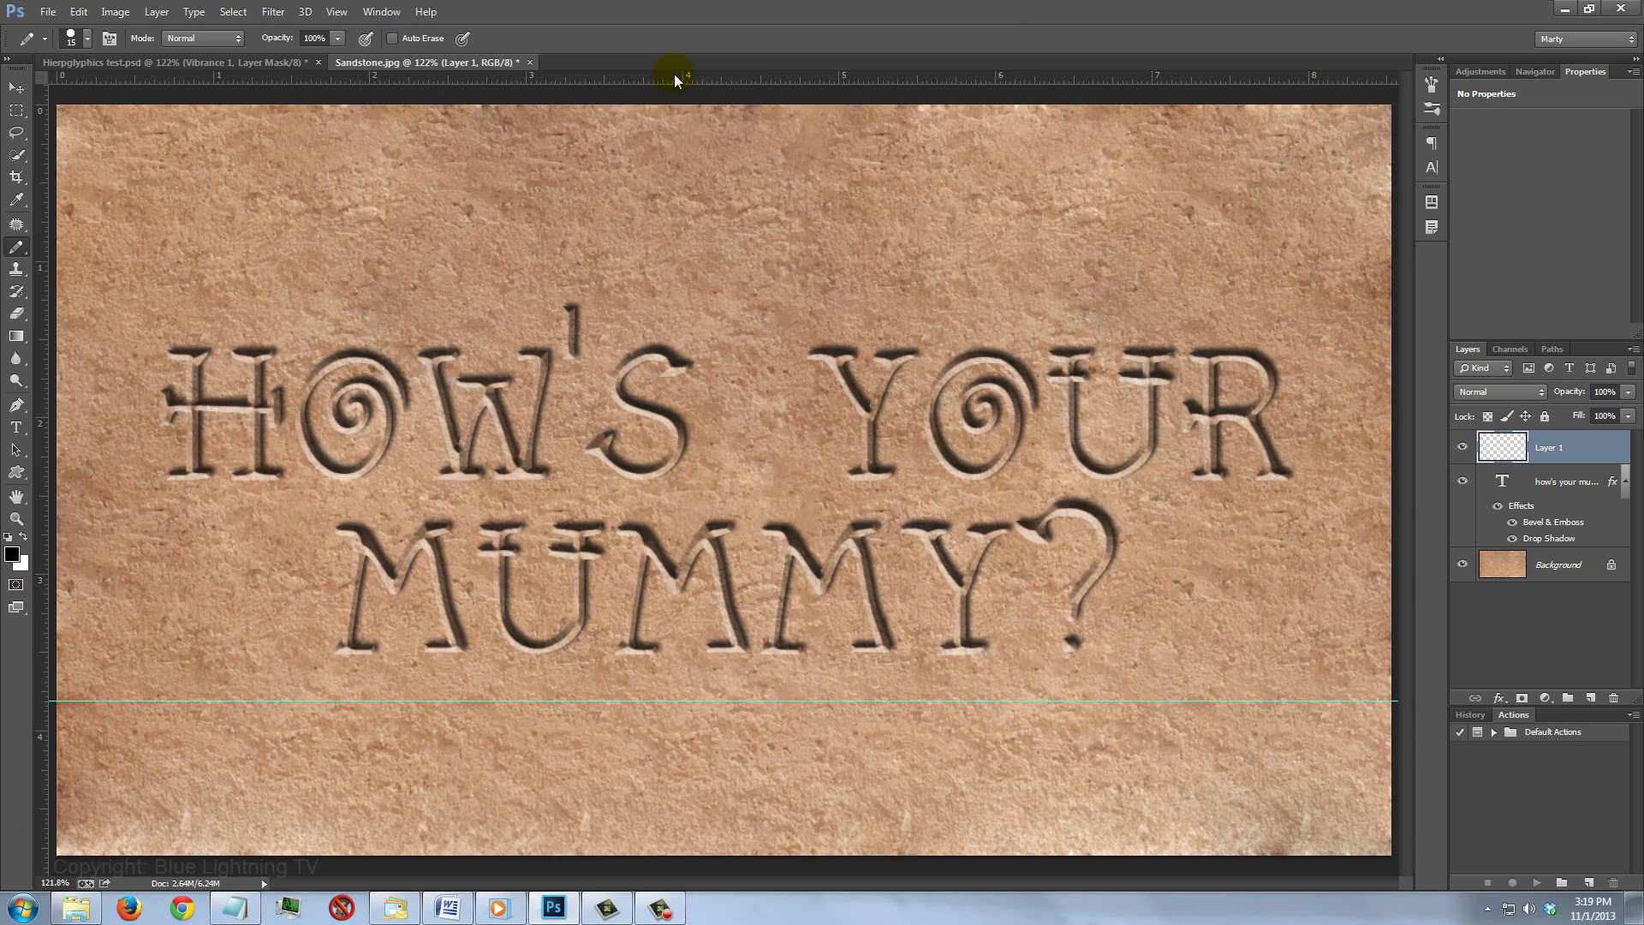
{"action": "left_click_drag", "start_coordinate": [674, 80], "coordinate": [690, 294]}
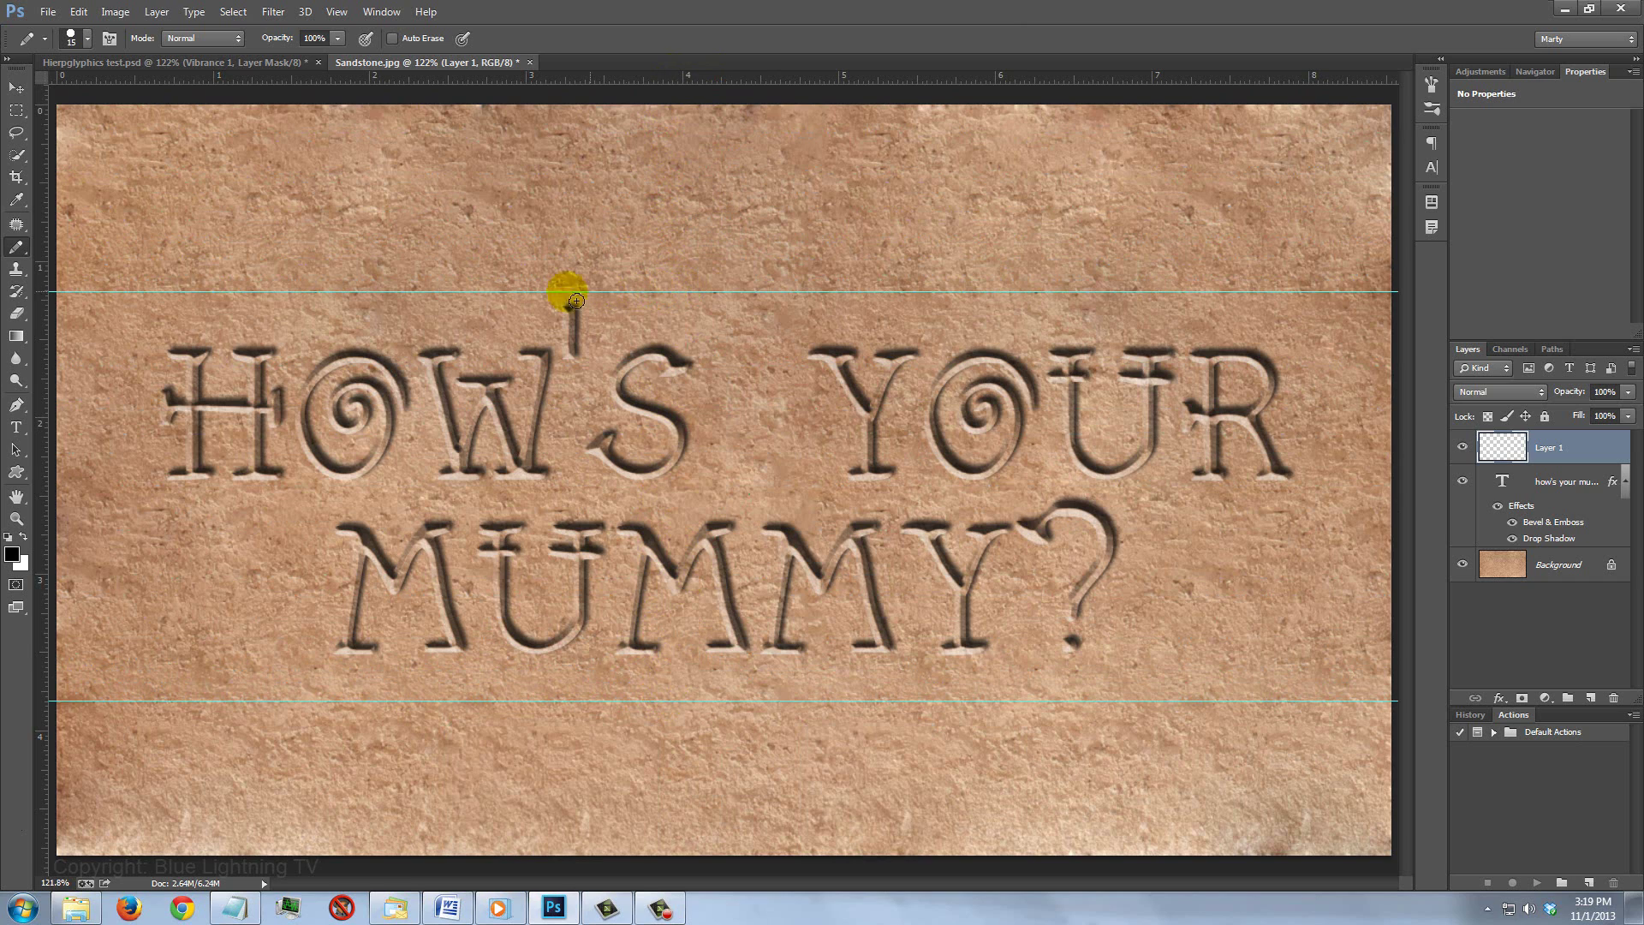
{"action": "left_click", "coordinate": [67, 300]}
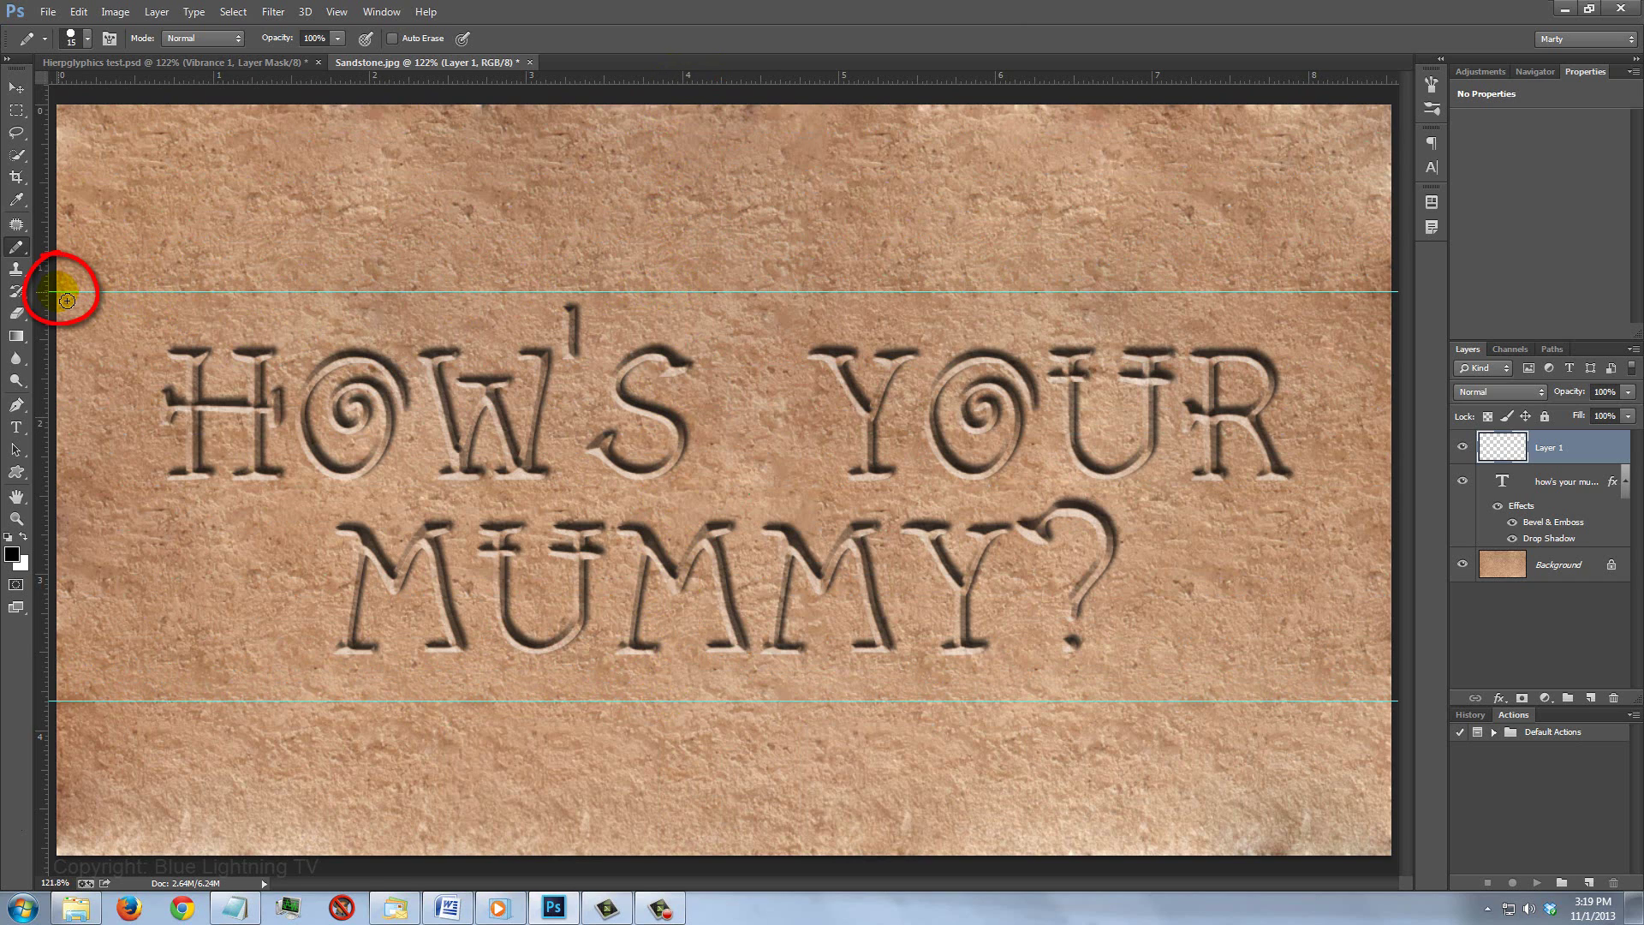
{"action": "left_click_drag", "start_coordinate": [64, 297], "coordinate": [1405, 293]}
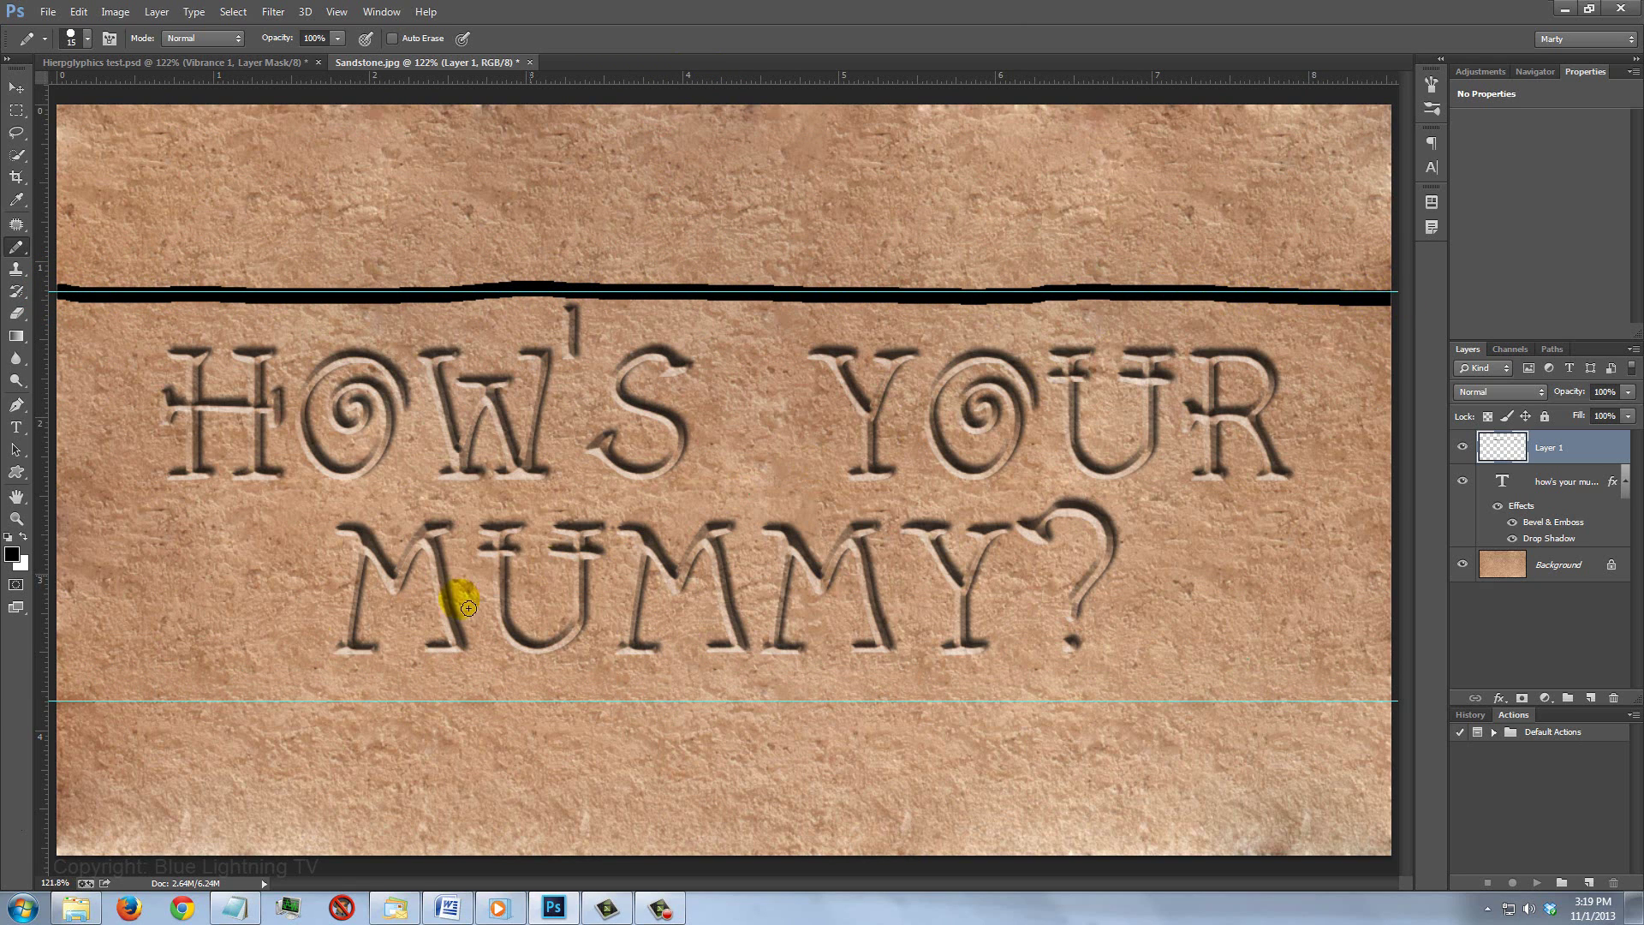
{"action": "left_click", "coordinate": [58, 711]}
{"action": "left_click_drag", "start_coordinate": [58, 712], "coordinate": [1412, 710]}
{"action": "key", "text": "ctrl+h"}
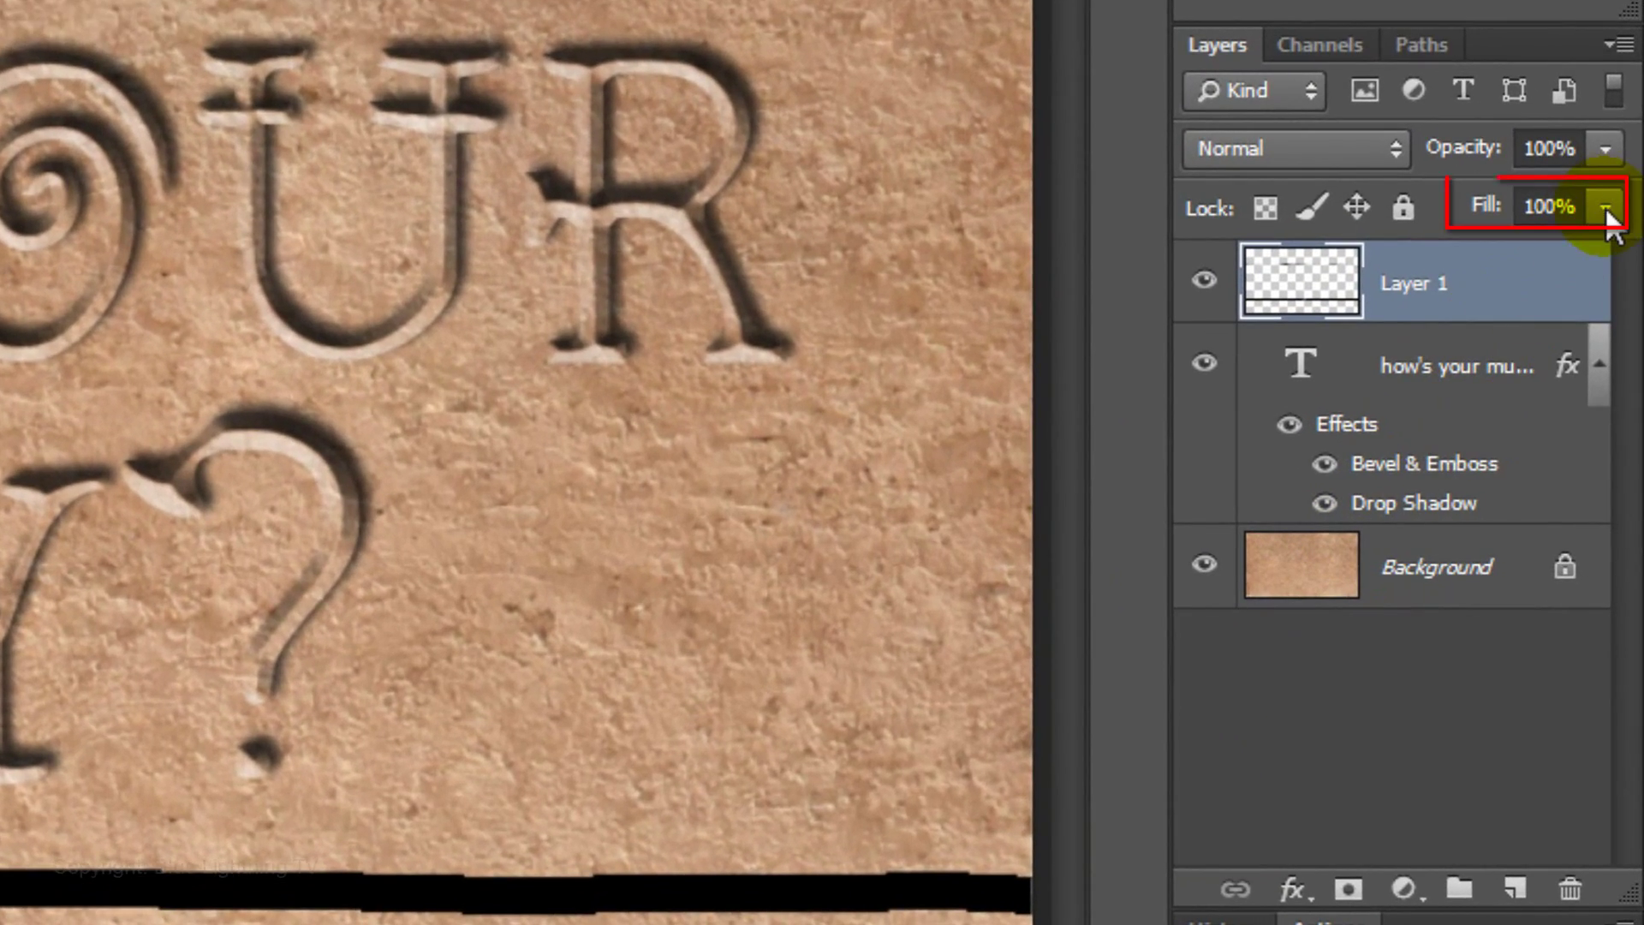
Set Layer 1's fill to 0% and copy the text layer's bevel and shadow effects onto it
{"action": "left_click", "coordinate": [1610, 247]}
{"action": "left_click_drag", "start_coordinate": [1616, 244], "coordinate": [1319, 266]}
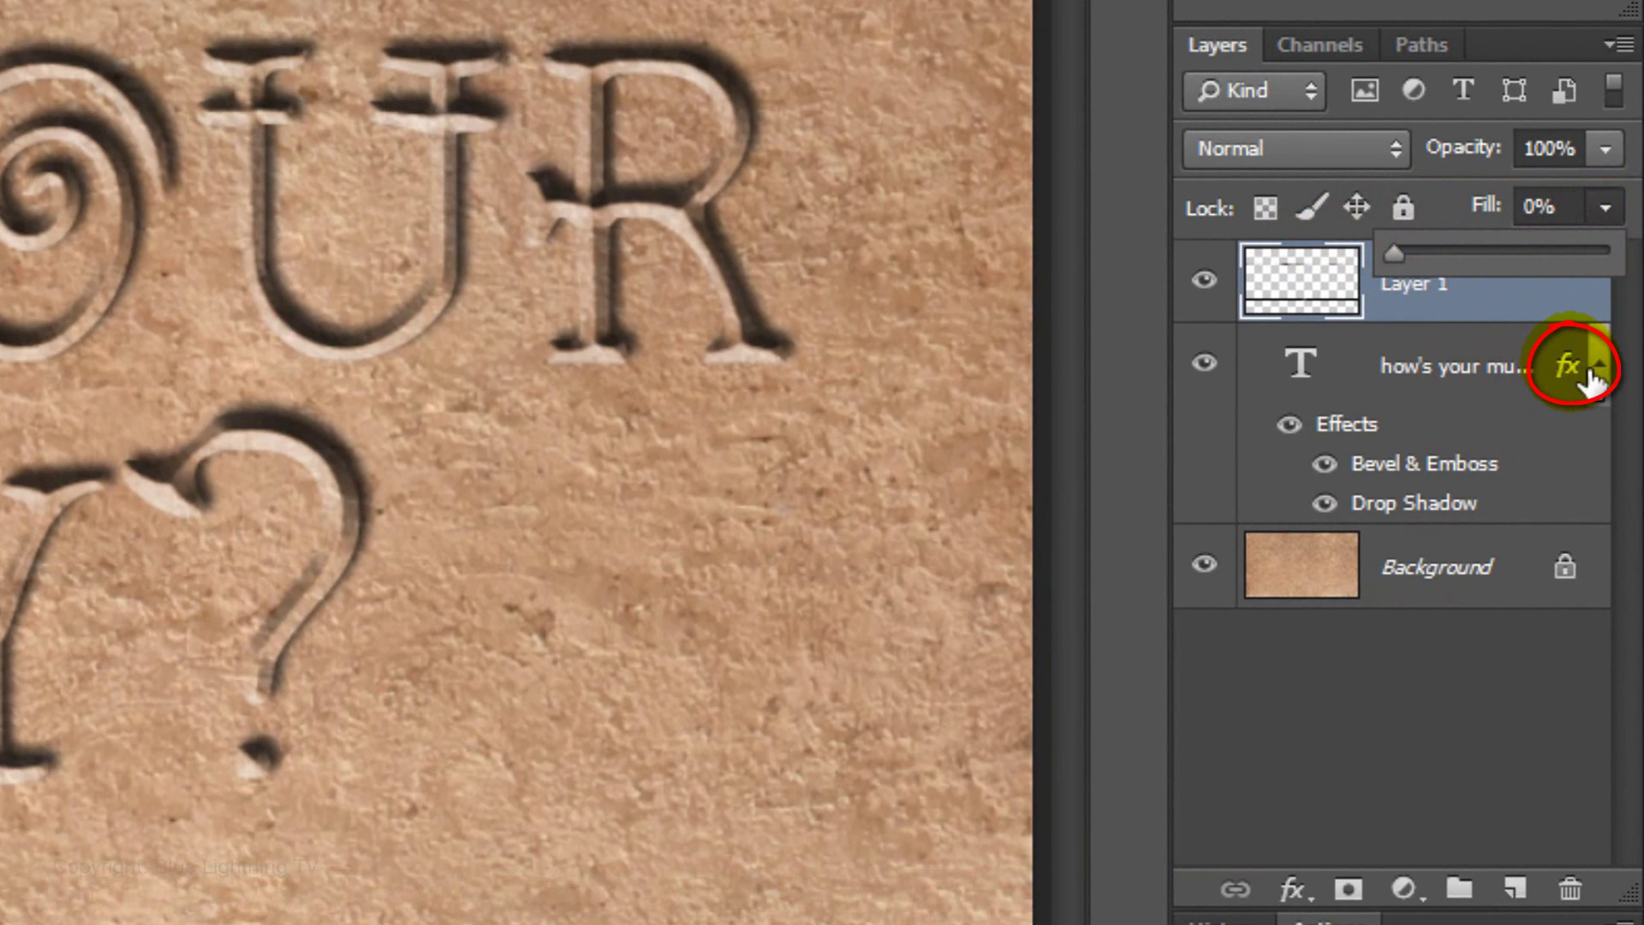
{"action": "key", "text": "alt"}
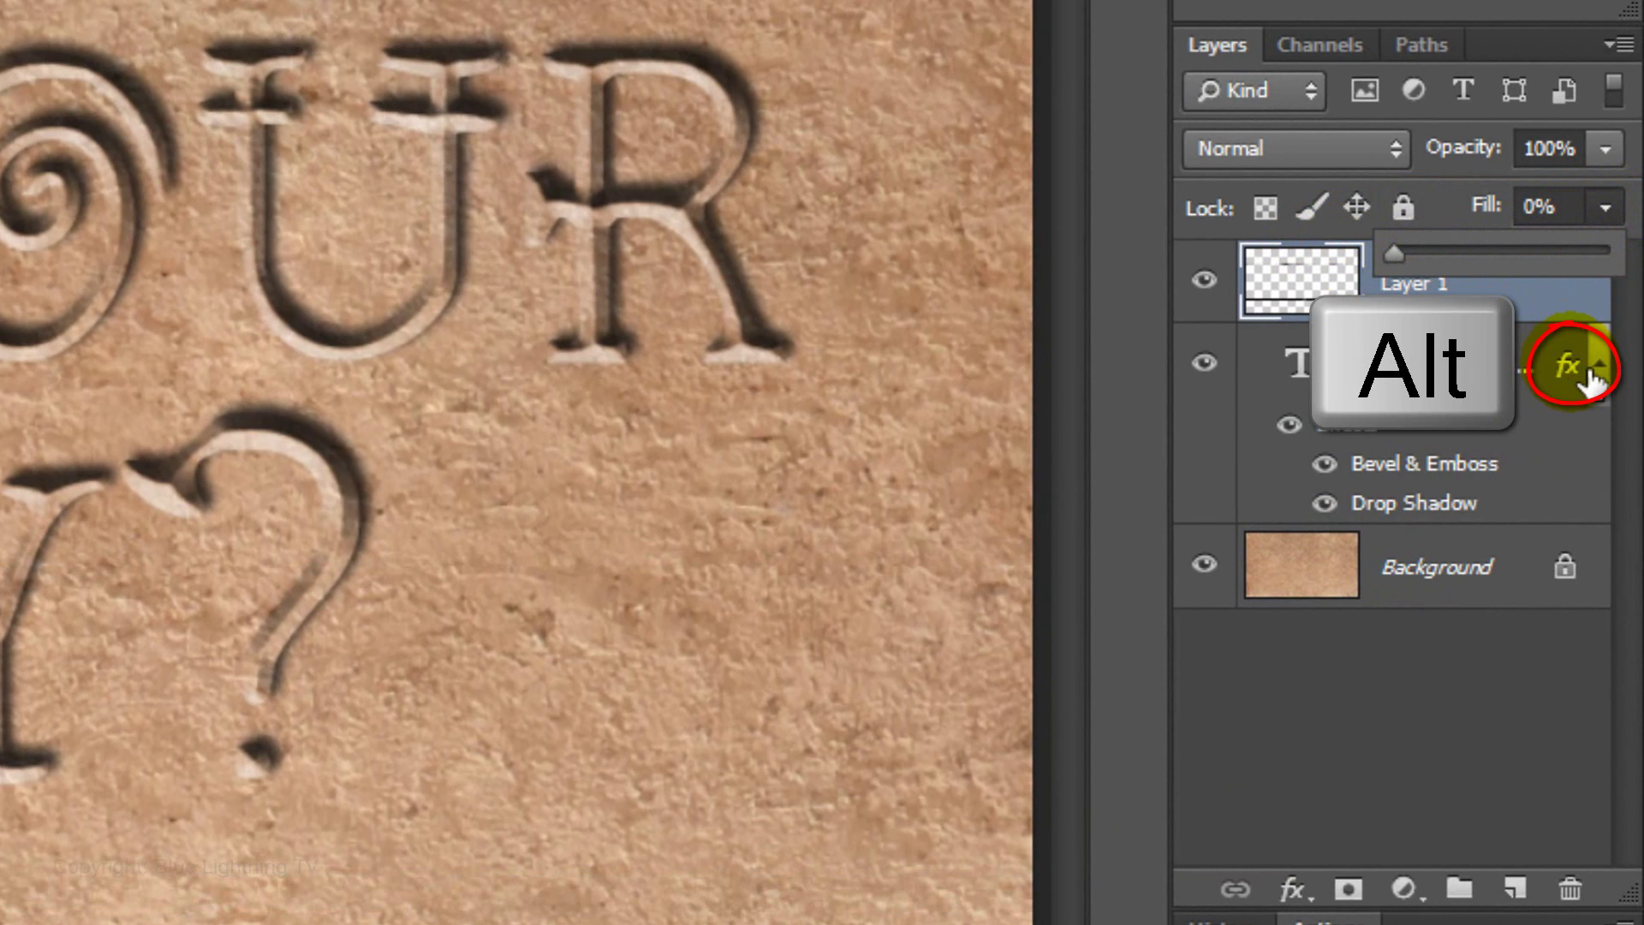
{"action": "left_click_drag", "start_coordinate": [1586, 363], "coordinate": [1567, 286]}
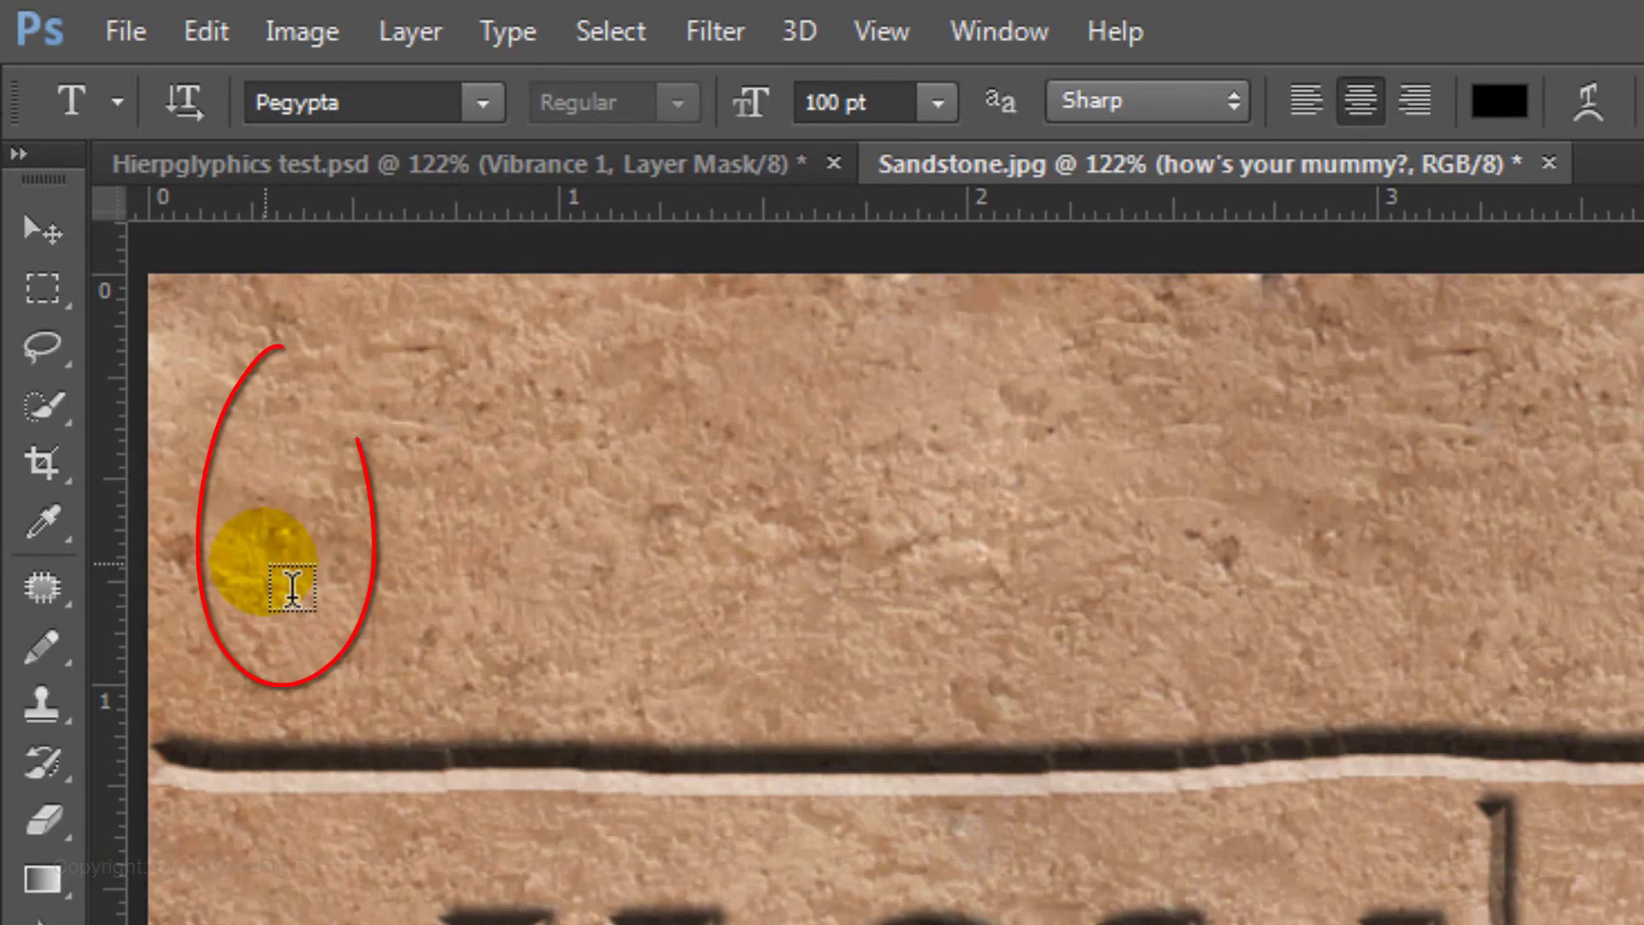
Type 'abcdefghij' left-aligned at the wall's top left in 75 pt Meroitic - Hieroglyphics
{"action": "left_click", "coordinate": [281, 582]}
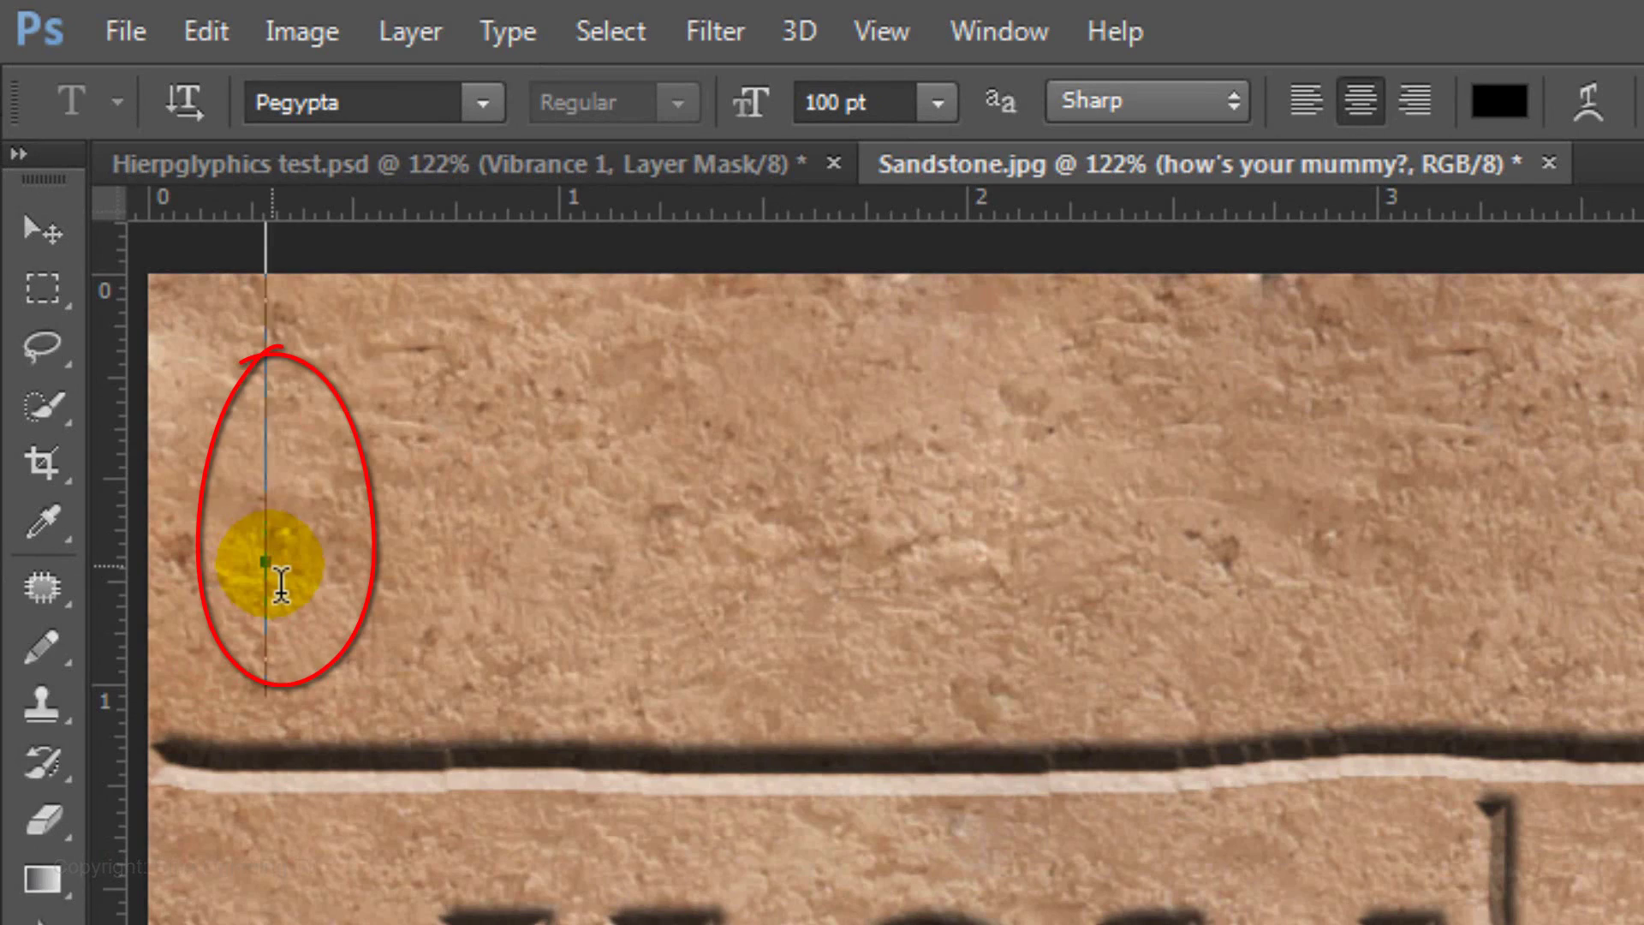
{"action": "left_click", "coordinate": [482, 104]}
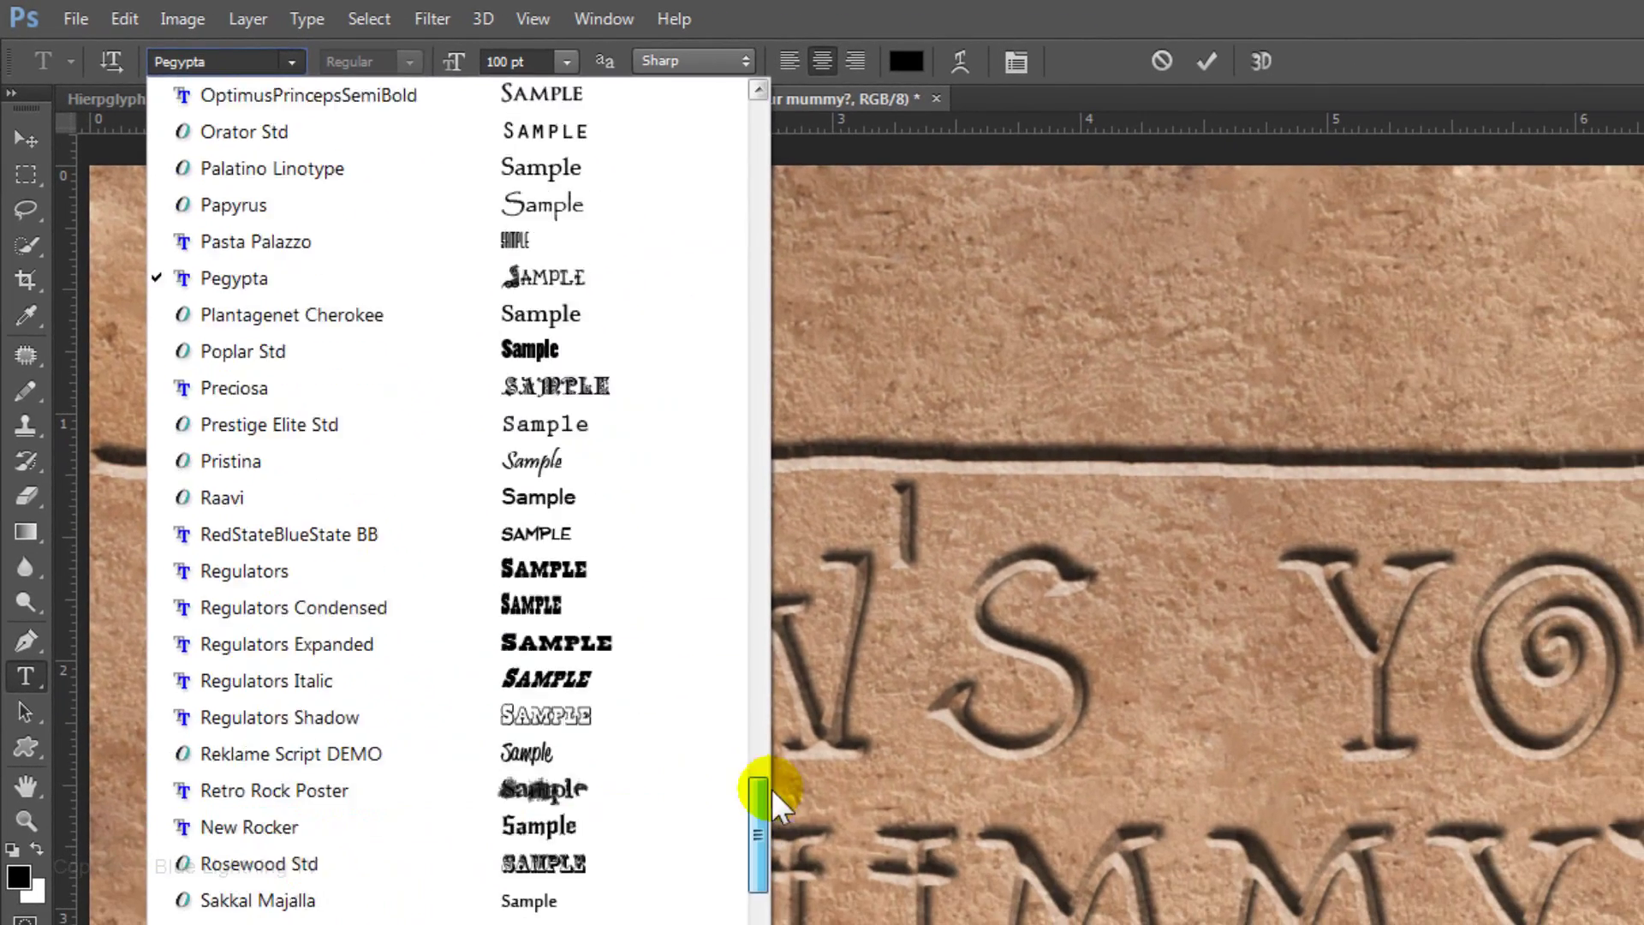
{"action": "left_click_drag", "start_coordinate": [773, 789], "coordinate": [781, 638]}
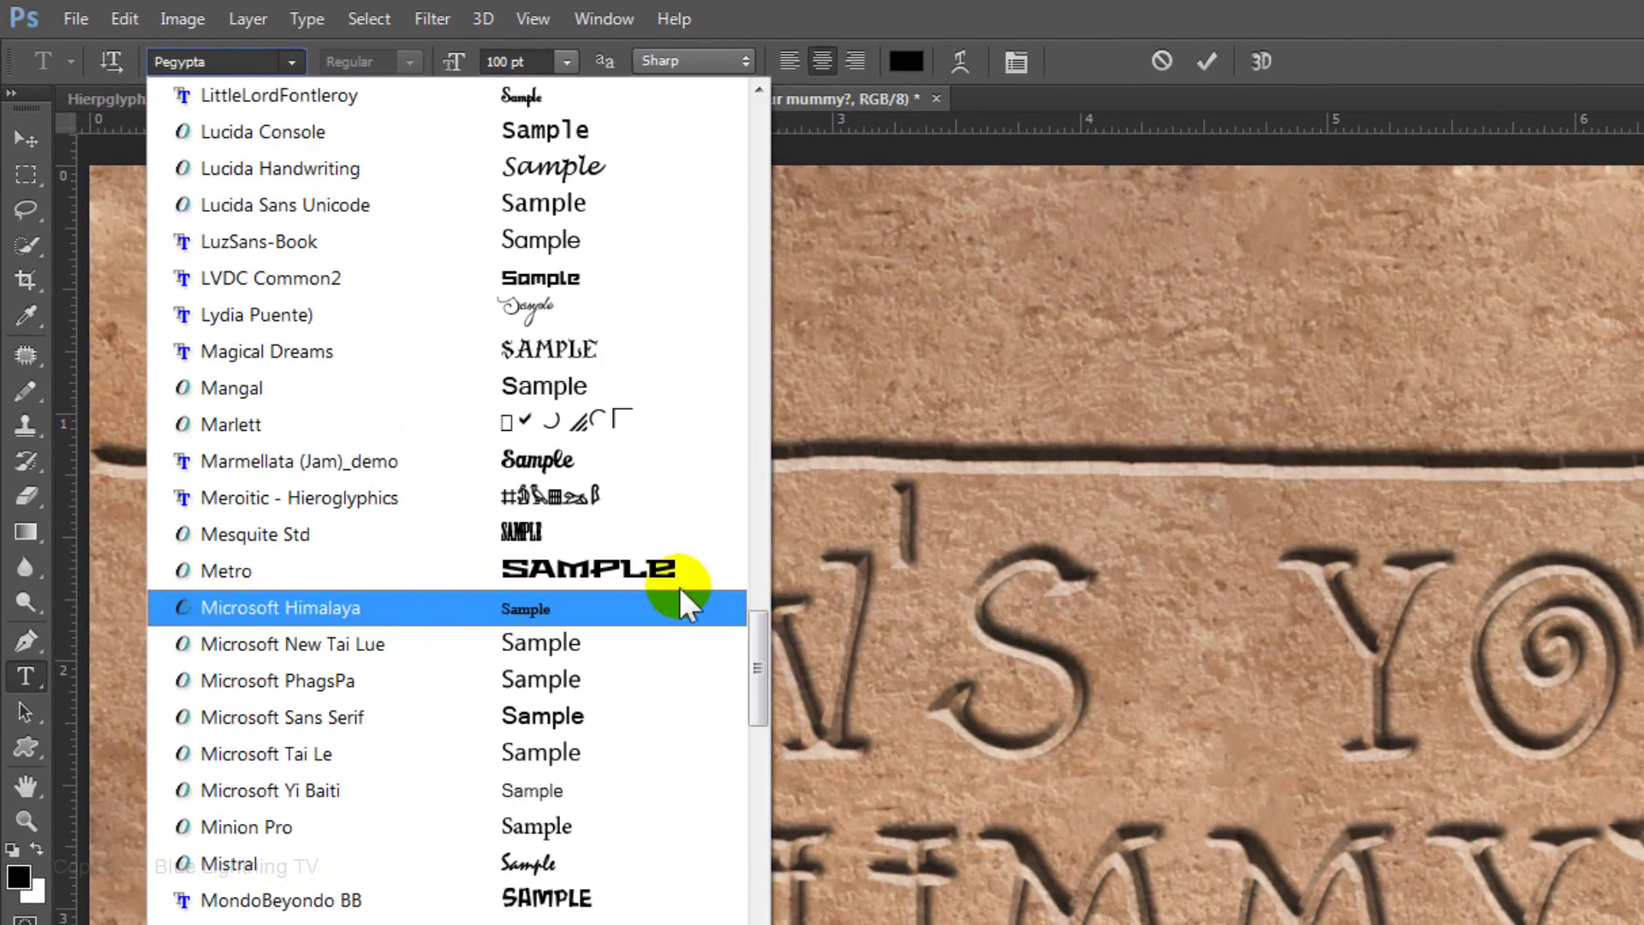
{"action": "left_click", "coordinate": [413, 500]}
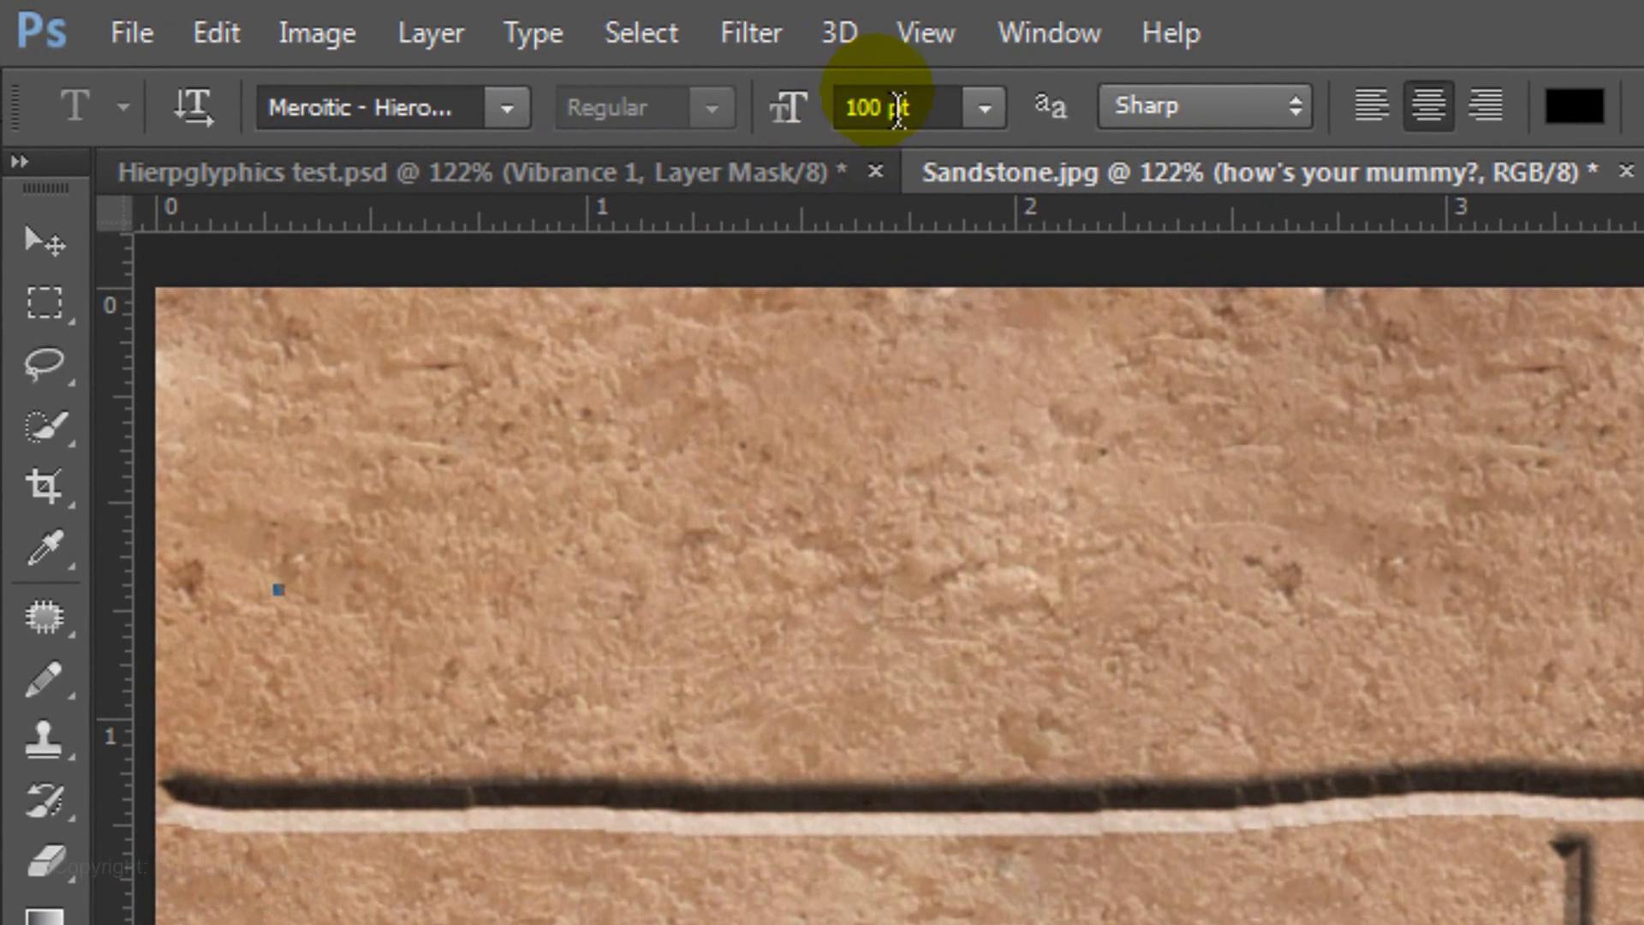
{"action": "left_click", "coordinate": [519, 68]}
{"action": "key", "text": "BackSpace"}
{"action": "key", "text": "BackSpace"}
{"action": "key", "text": "BackSpace"}
{"action": "type", "text": "75"}
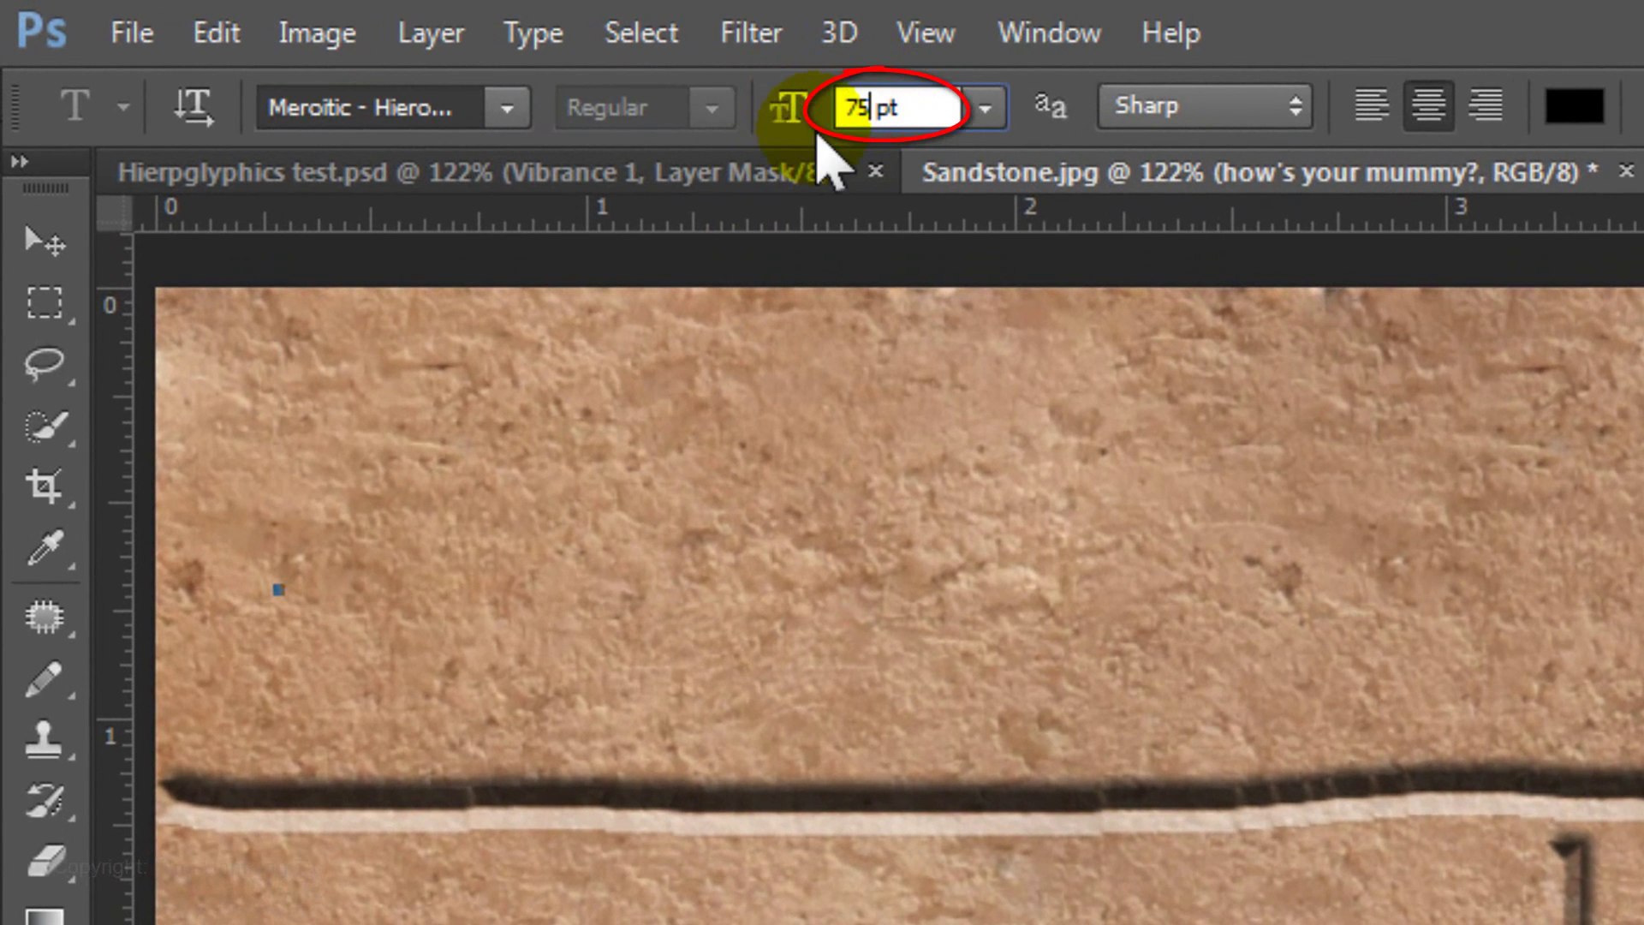
{"action": "left_click", "coordinate": [1371, 107]}
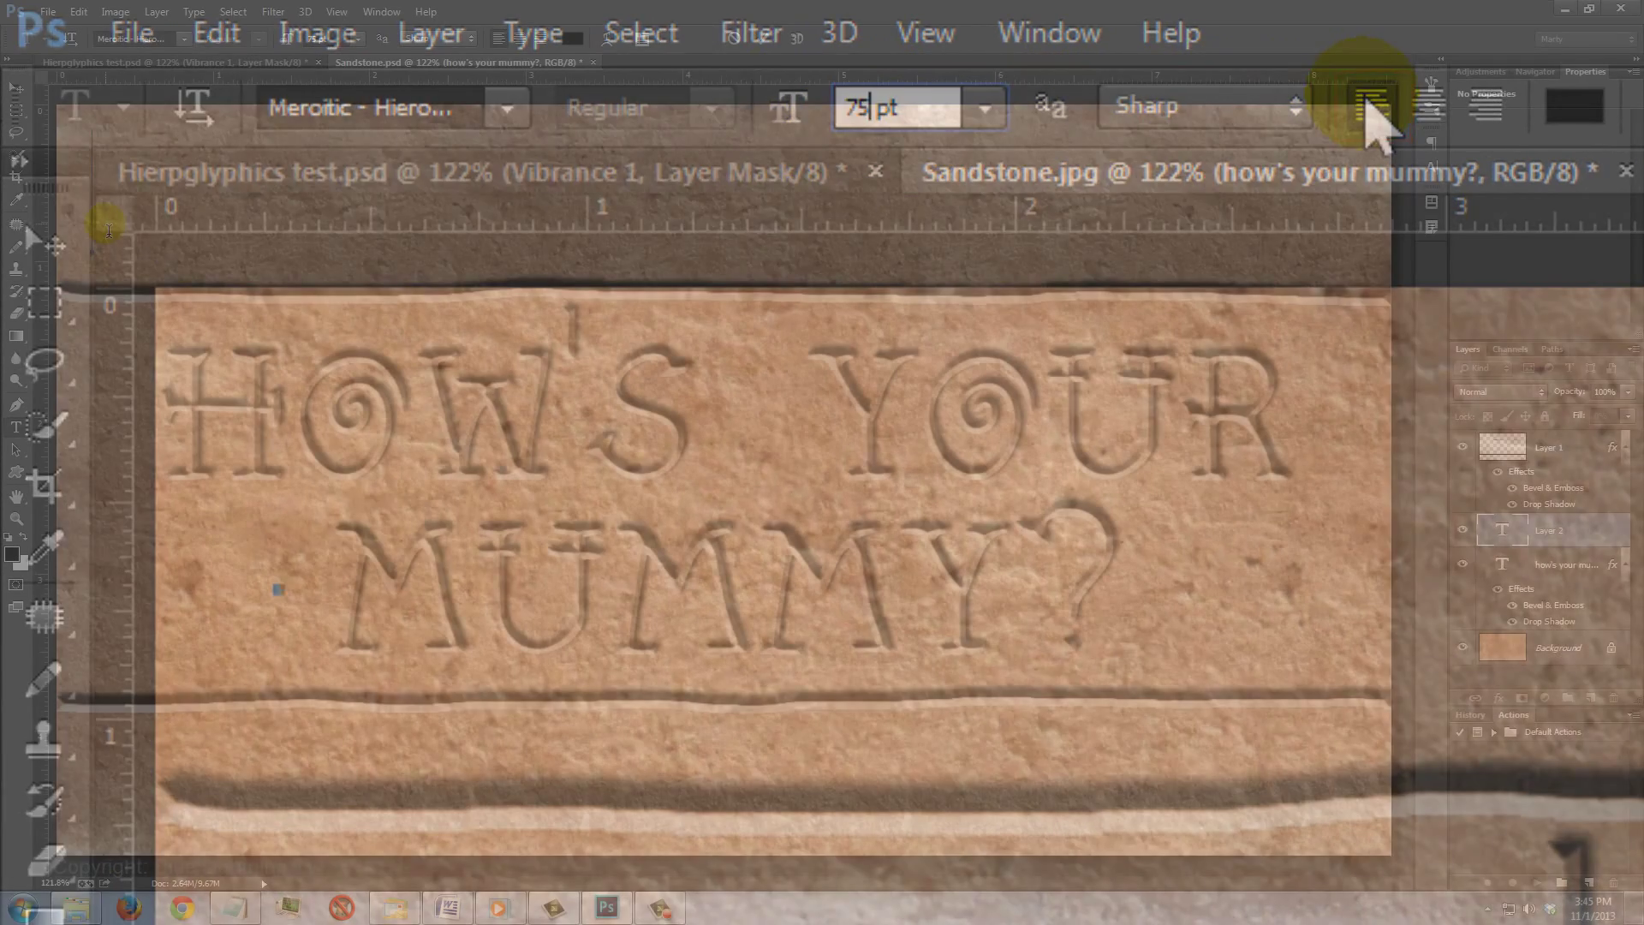
{"action": "left_click", "coordinate": [283, 605]}
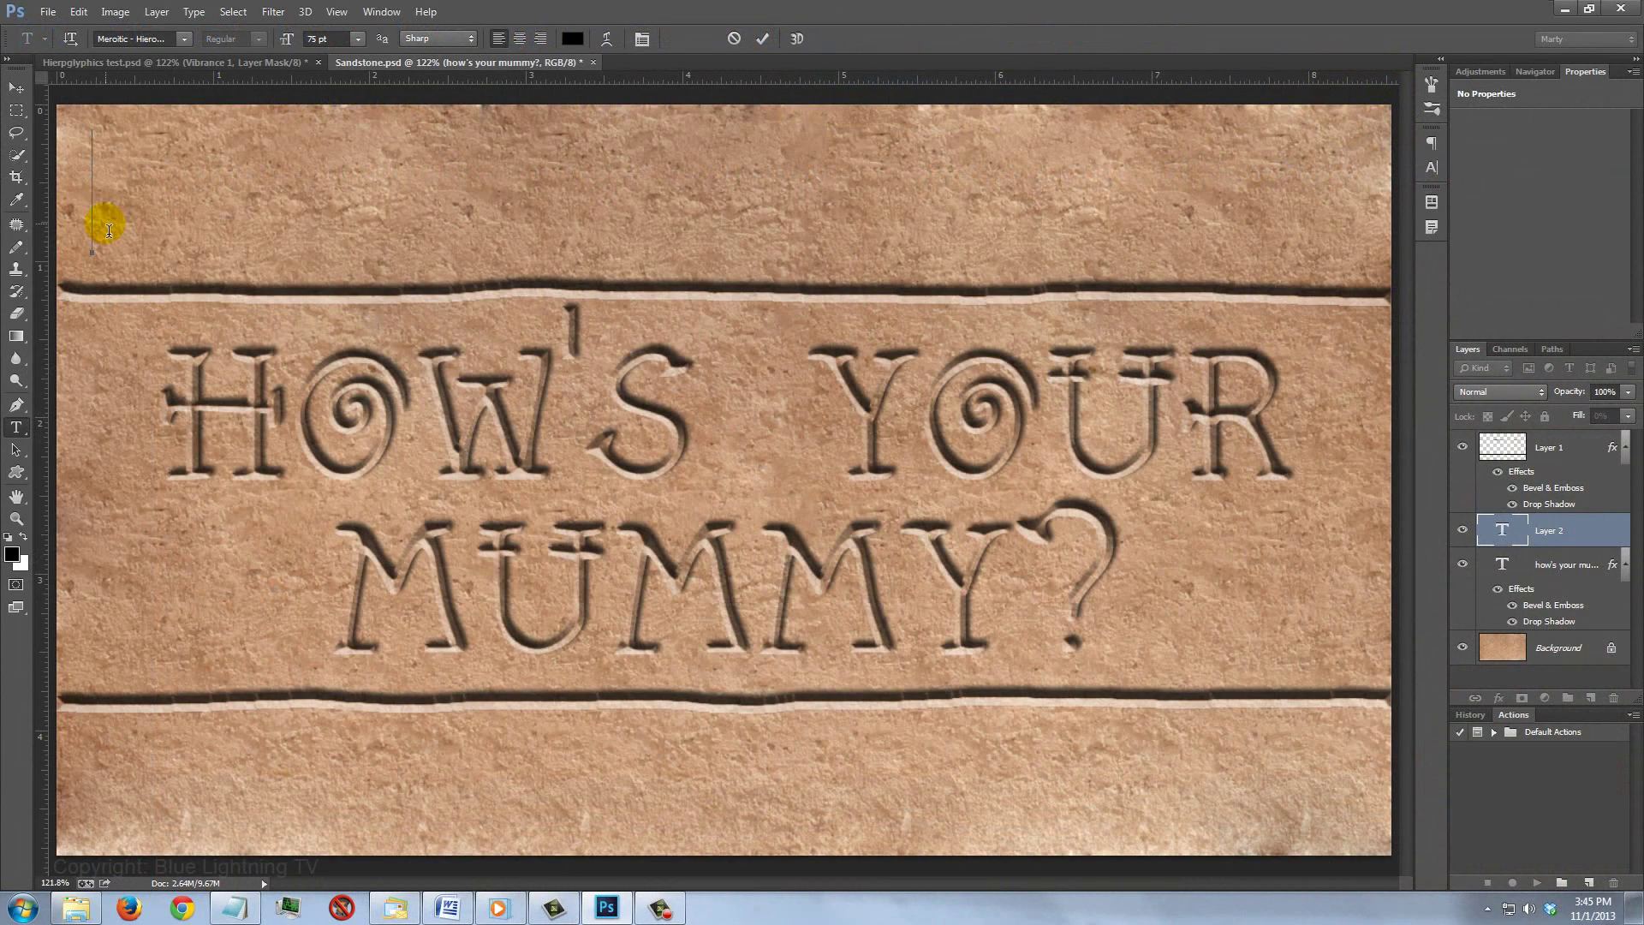
{"action": "type", "text": "abcdefghij"}
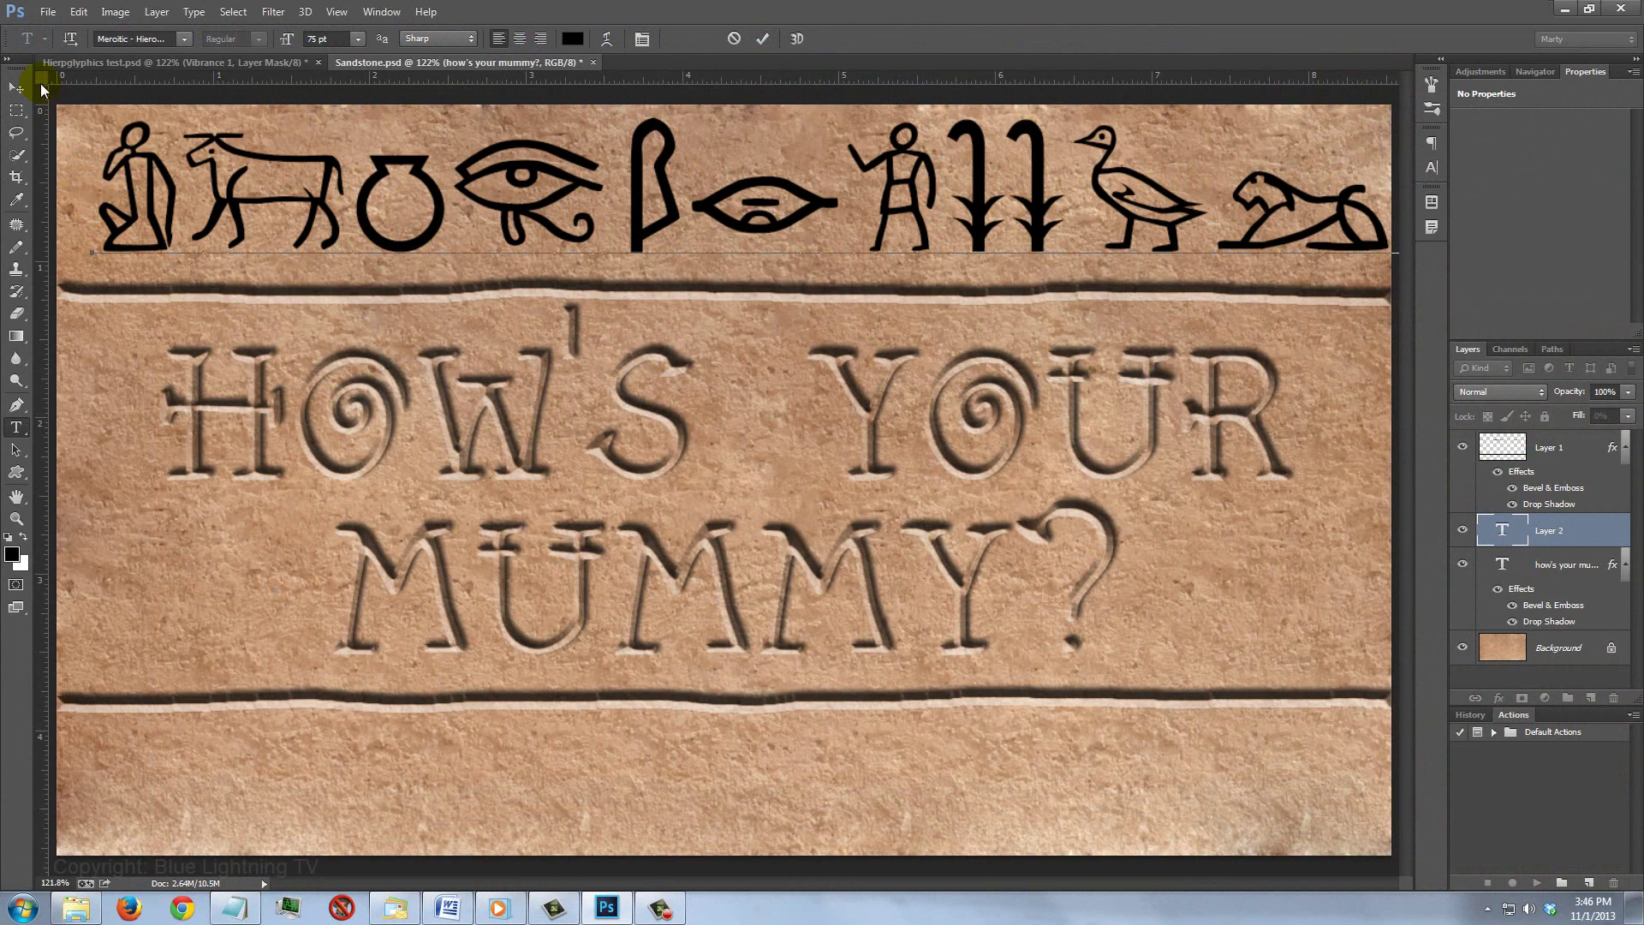
Nudge the hieroglyph row slightly left and down and copy the lettering's bevel and shadow onto it
{"action": "left_click", "coordinate": [13, 89]}
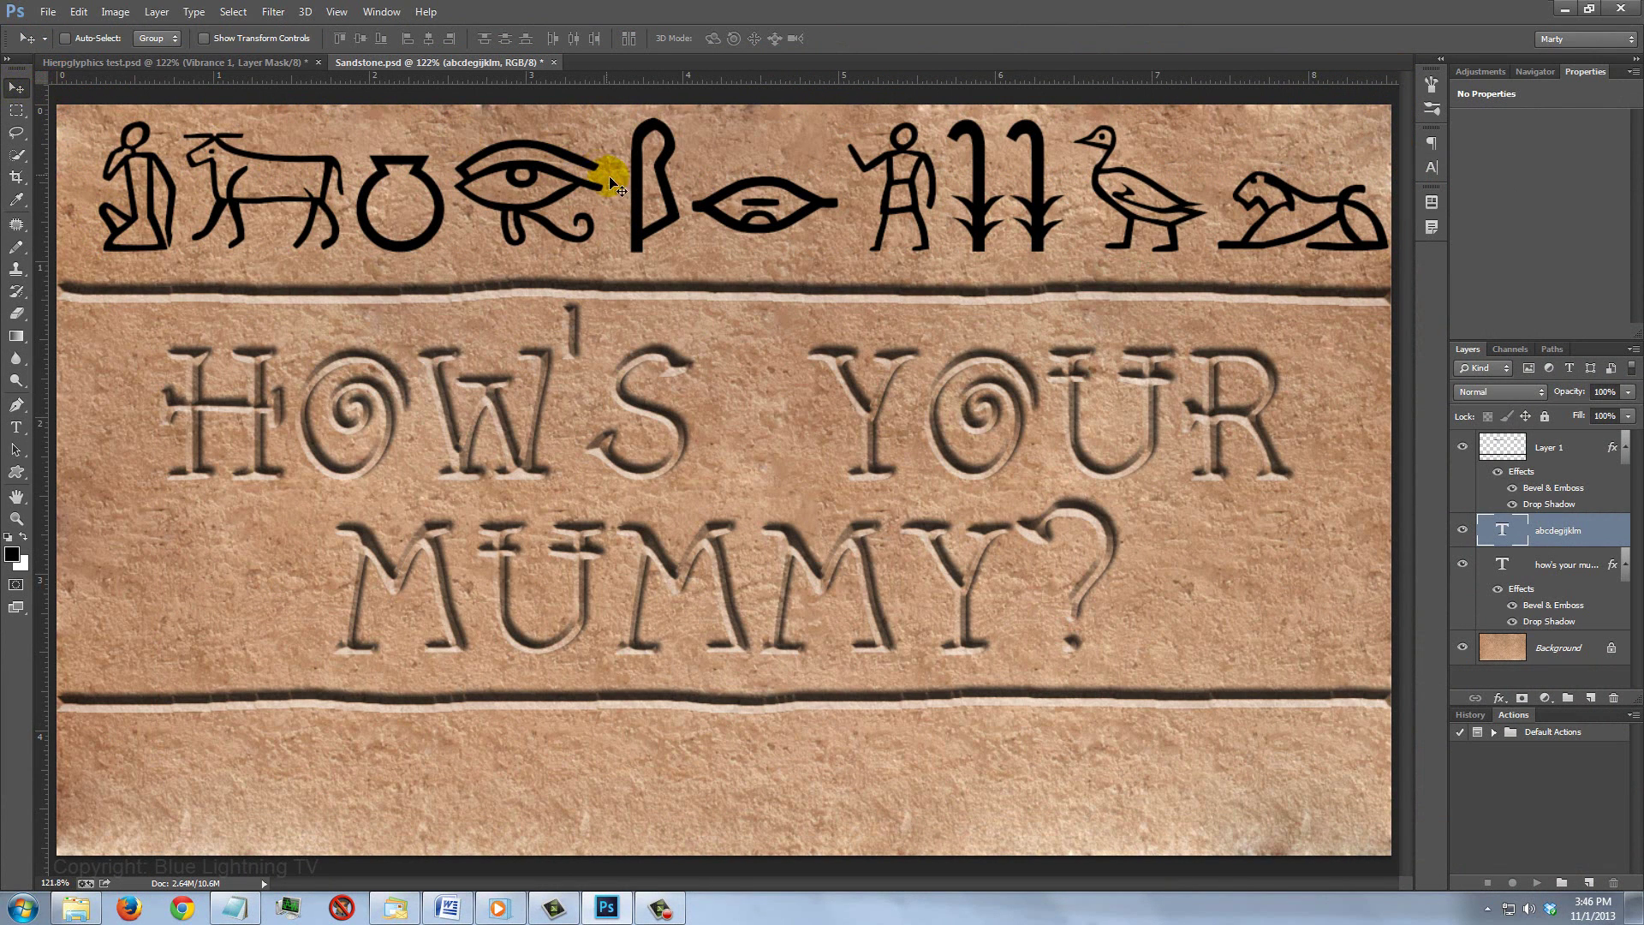
{"action": "left_click_drag", "start_coordinate": [653, 188], "coordinate": [625, 205]}
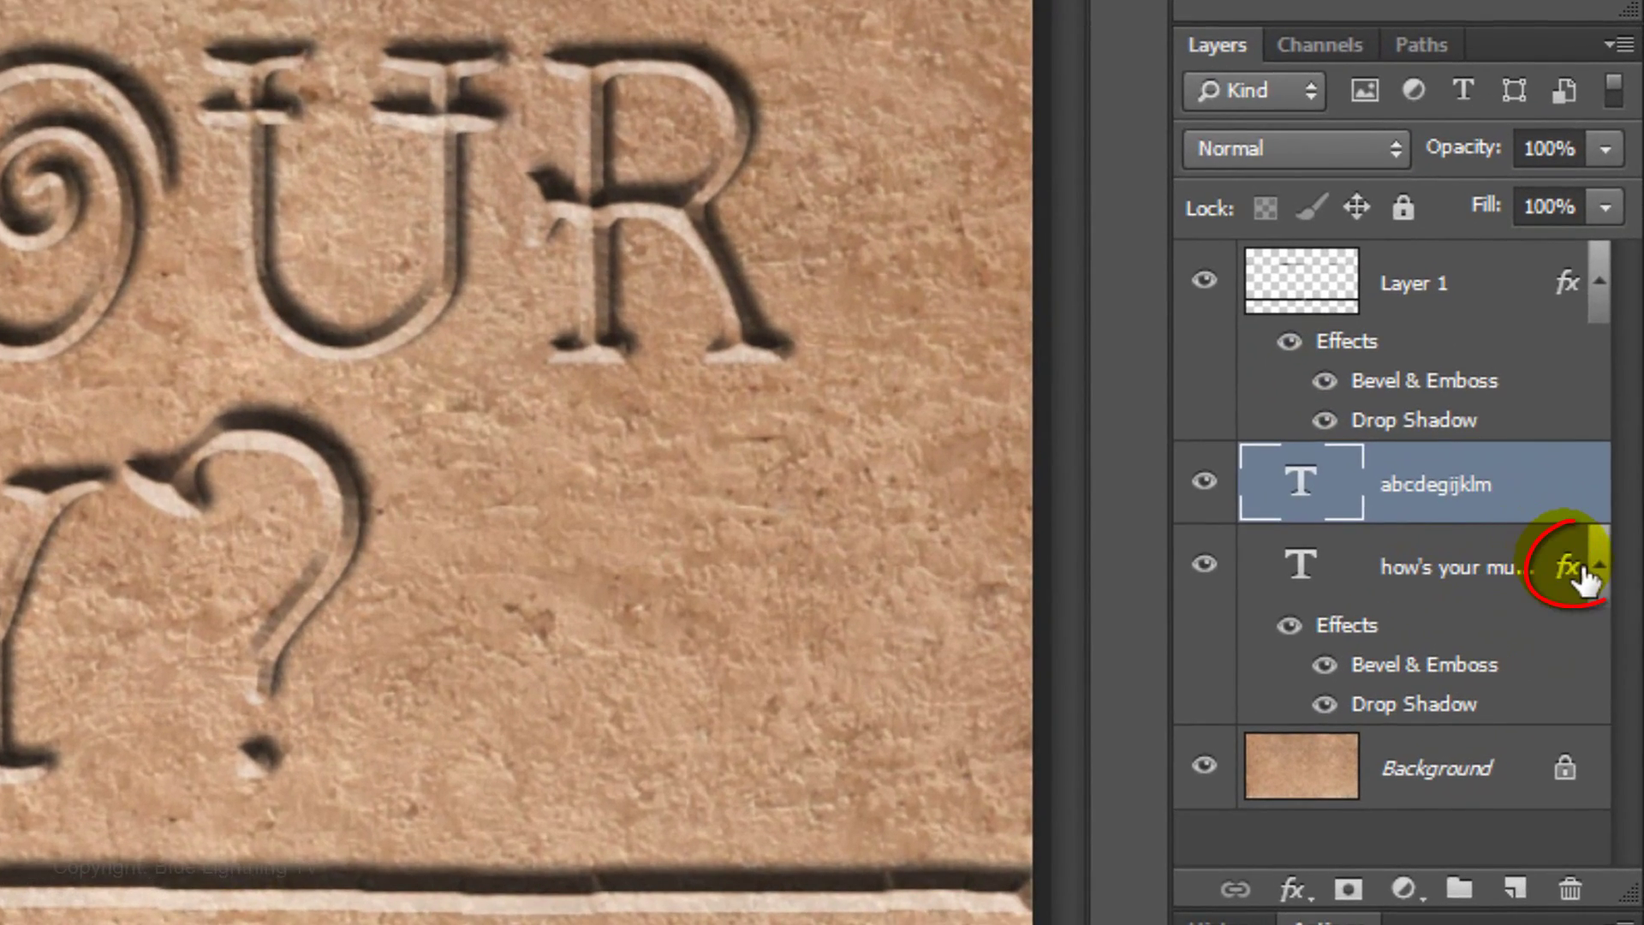
{"action": "left_click", "coordinate": [1578, 568]}
{"action": "key", "text": "alt"}
{"action": "left_click_drag", "start_coordinate": [1583, 579], "coordinate": [1574, 488]}
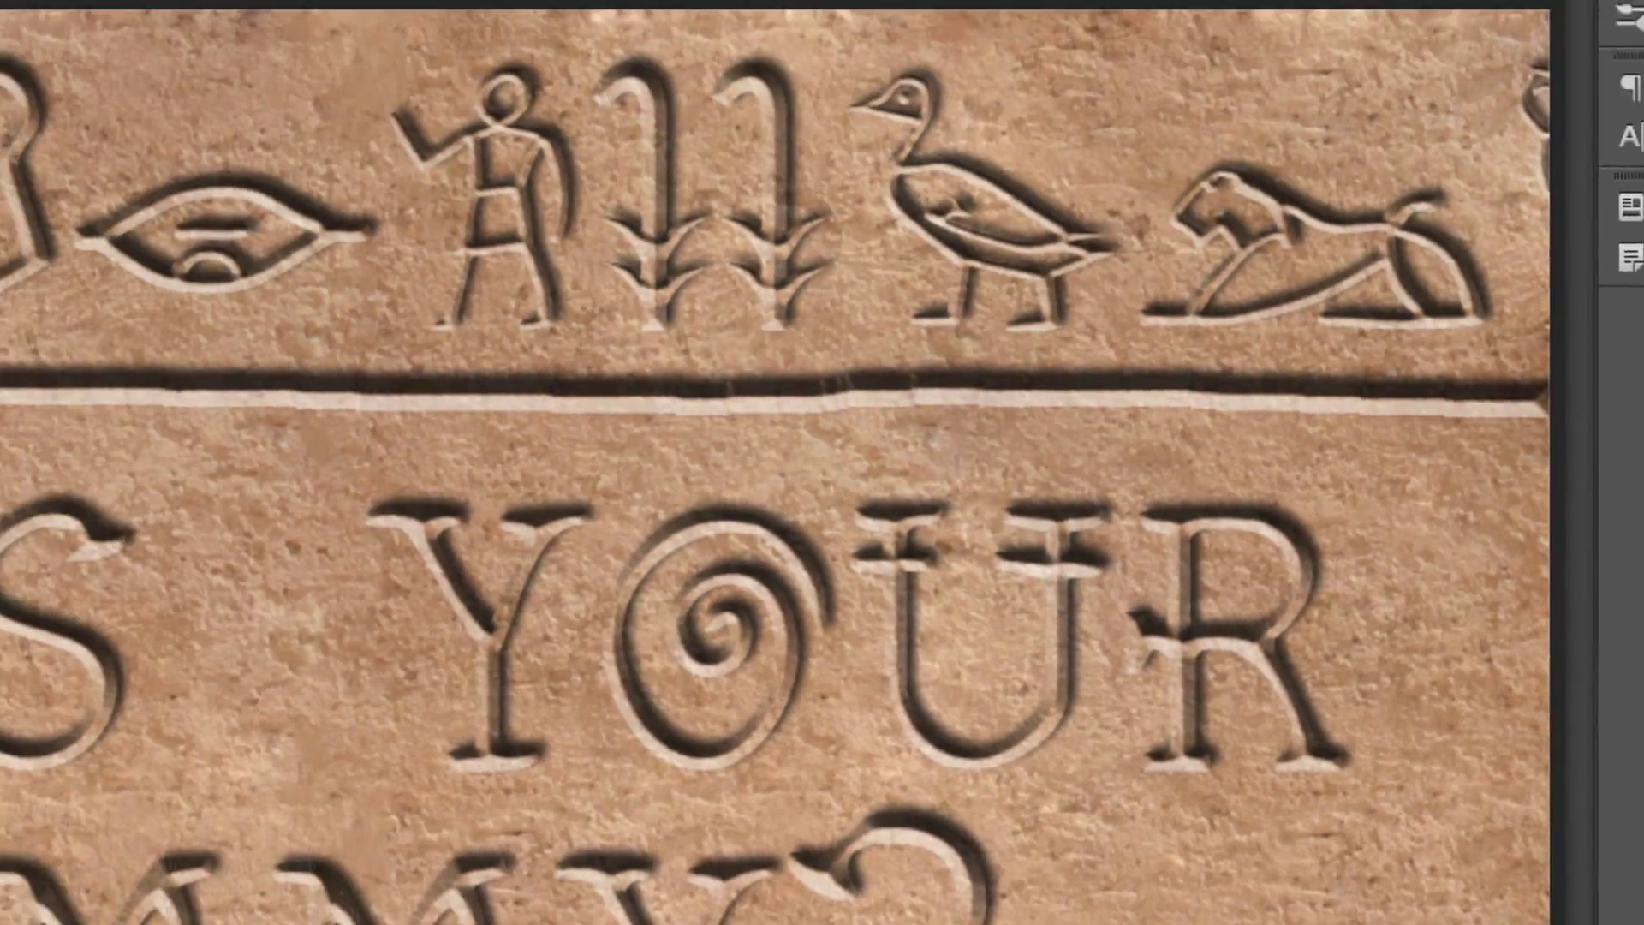
Shorten the hieroglyph layer's drop shadow distance to 3 px
{"action": "double_click", "coordinate": [1447, 631]}
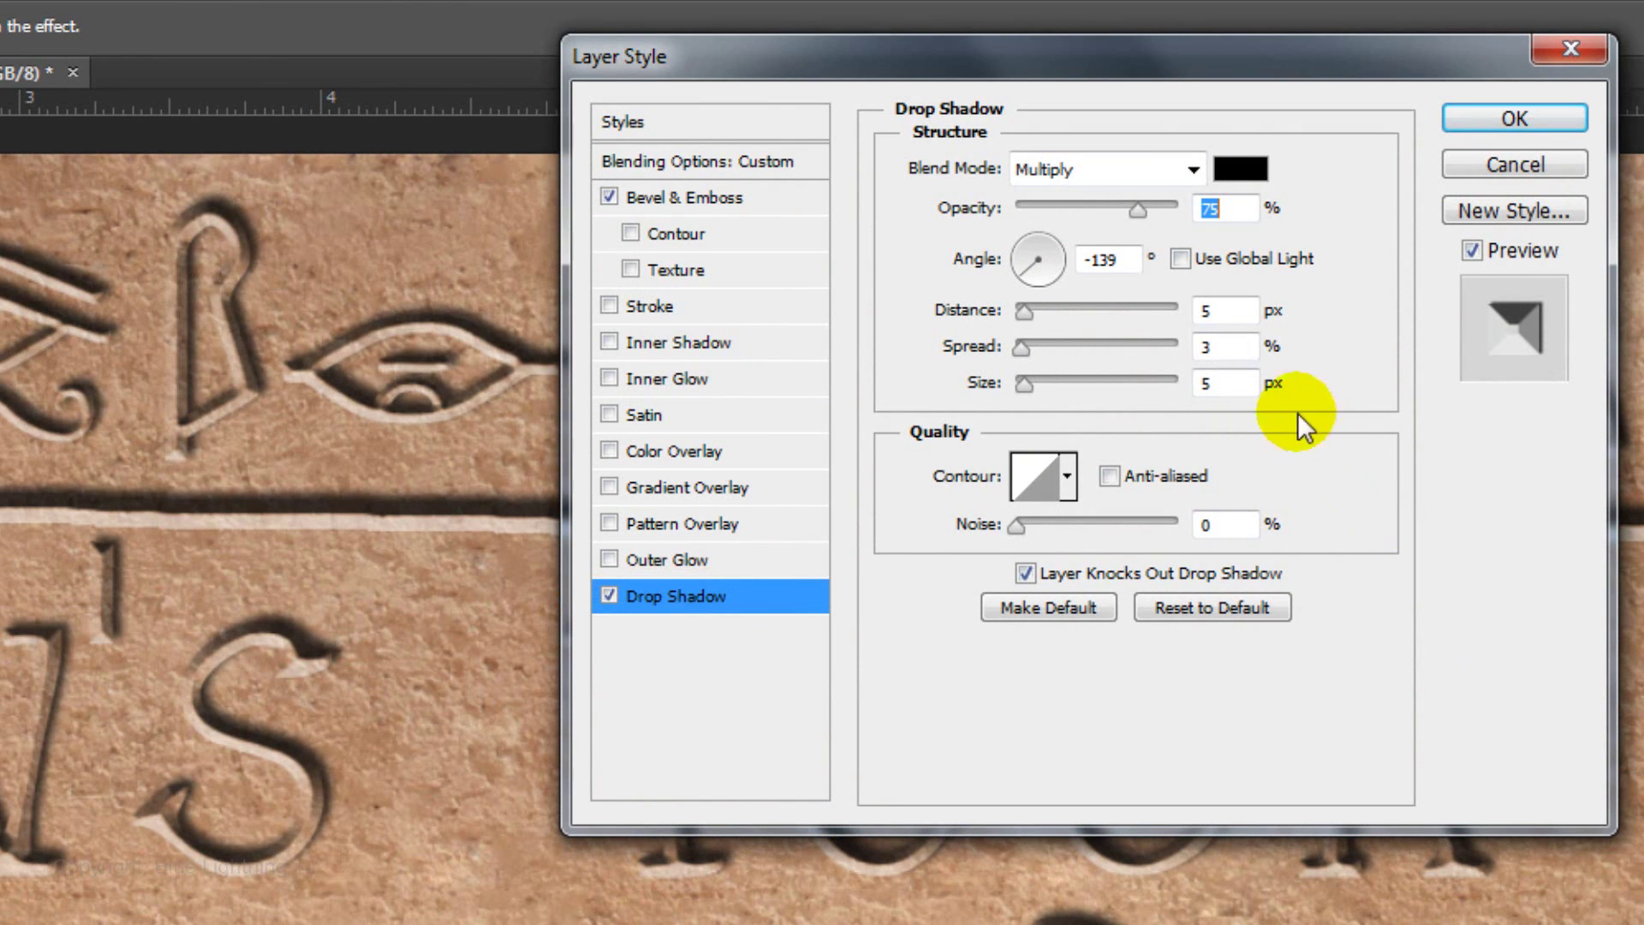
{"action": "double_click", "coordinate": [1205, 310]}
{"action": "type", "text": "3"}
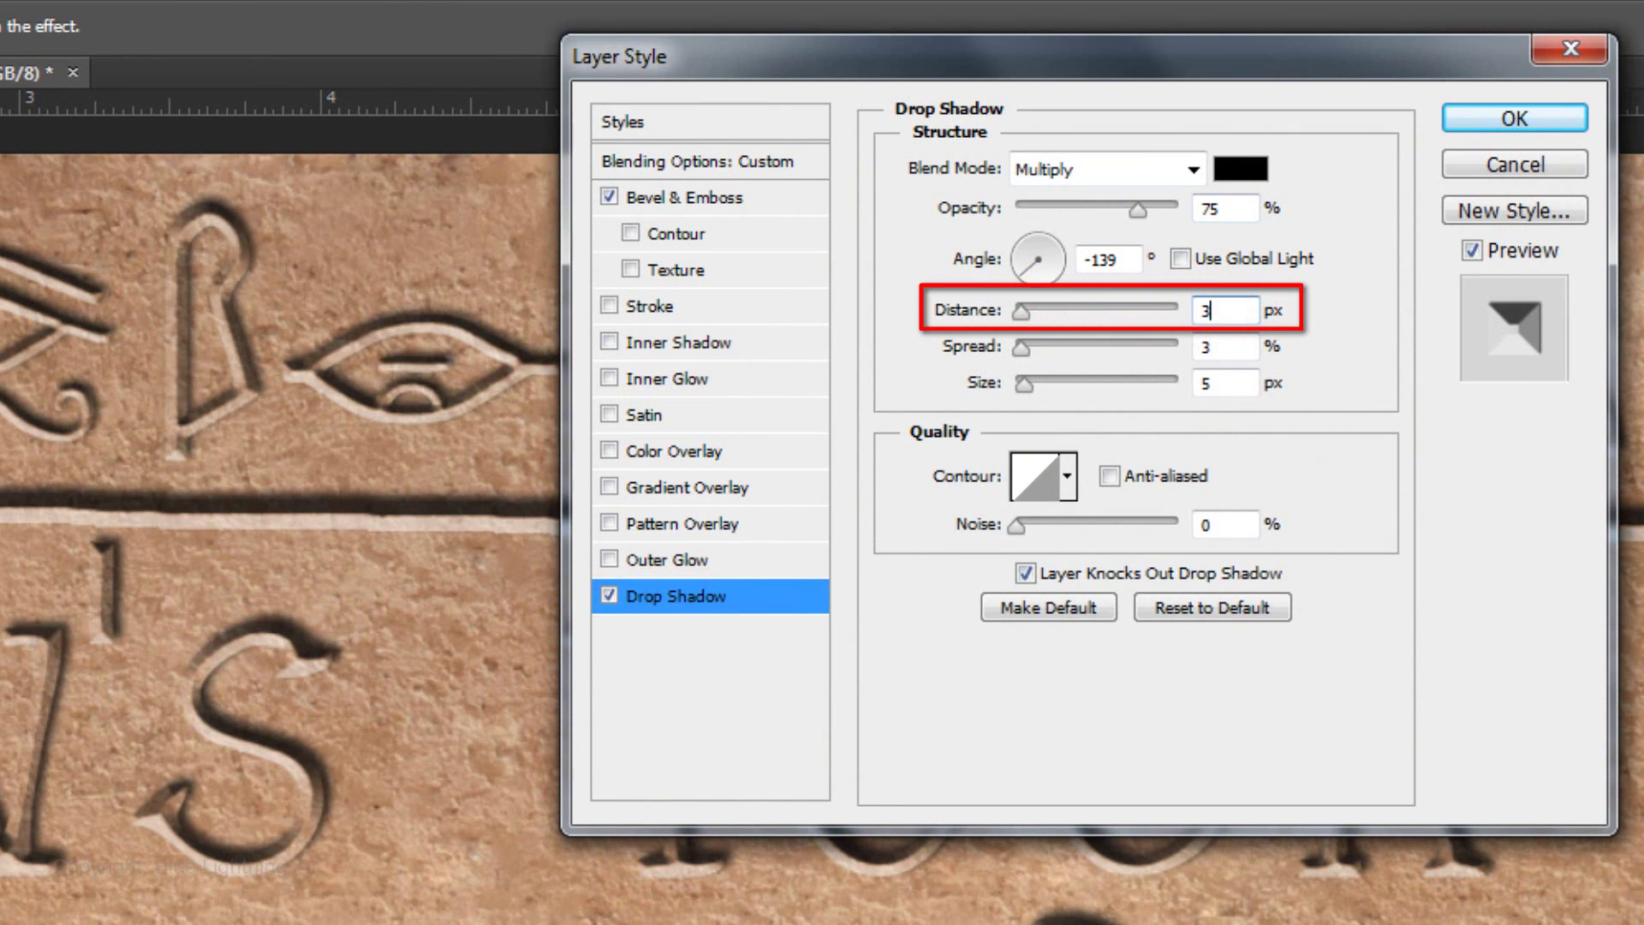
{"action": "left_click", "coordinate": [1474, 120]}
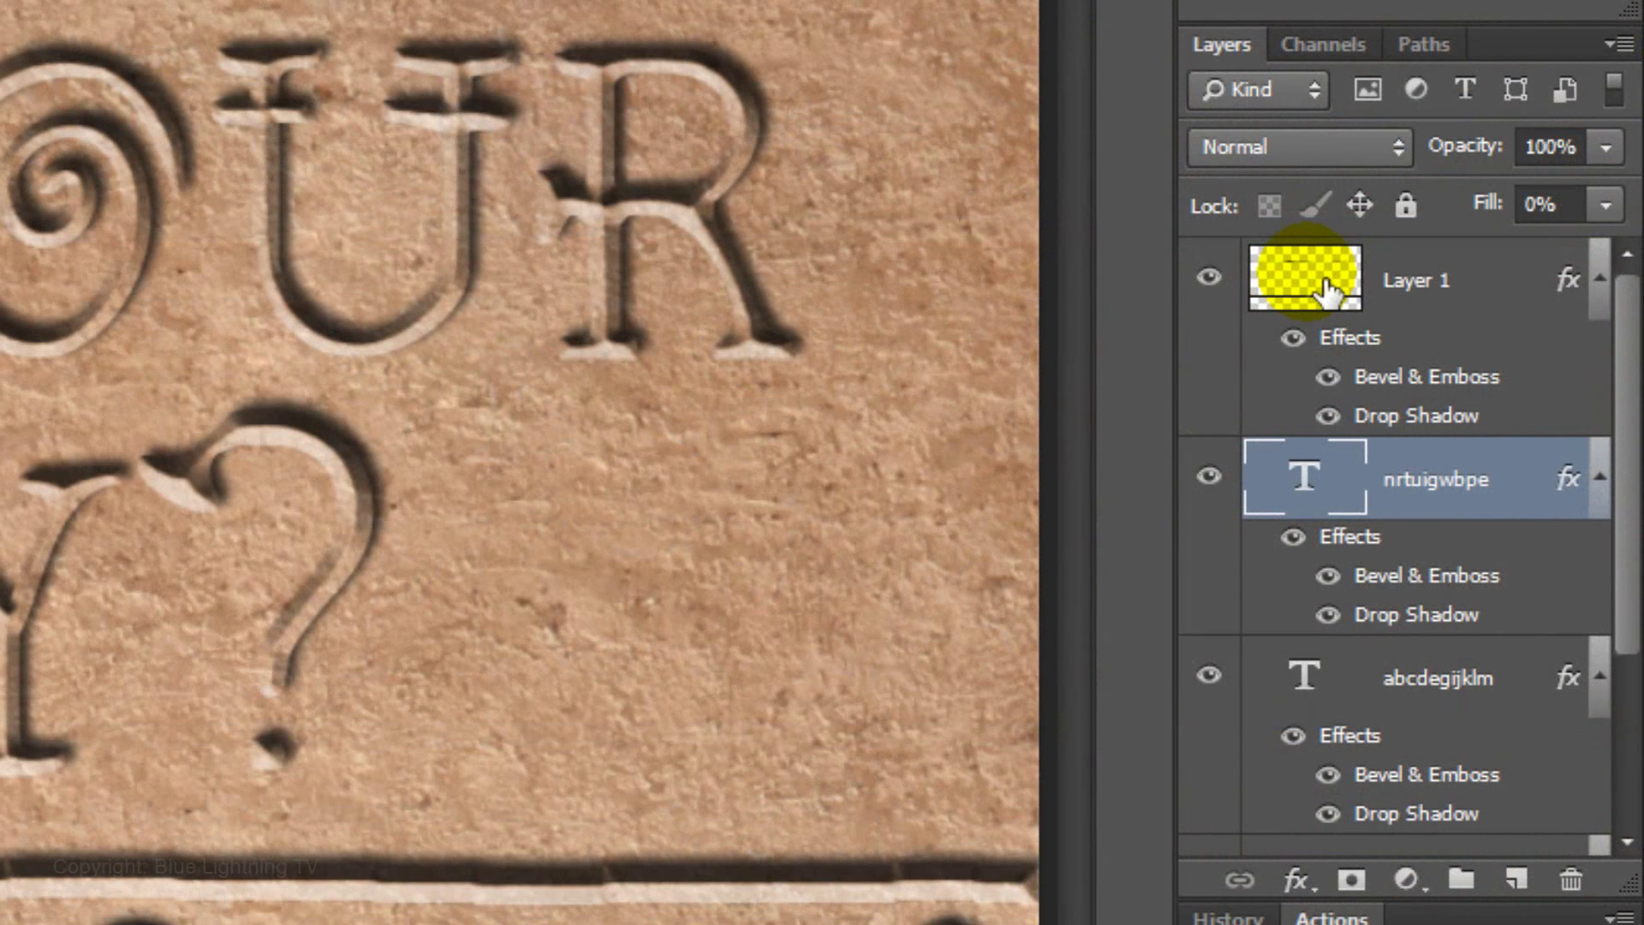
Stamp all visible layers into a new Layer 2, duplicate it, hide Layer 2 copy, and select Layer 2
{"action": "left_click", "coordinate": [1325, 291]}
{"action": "key", "text": "ctrl+shift+alt+e"}
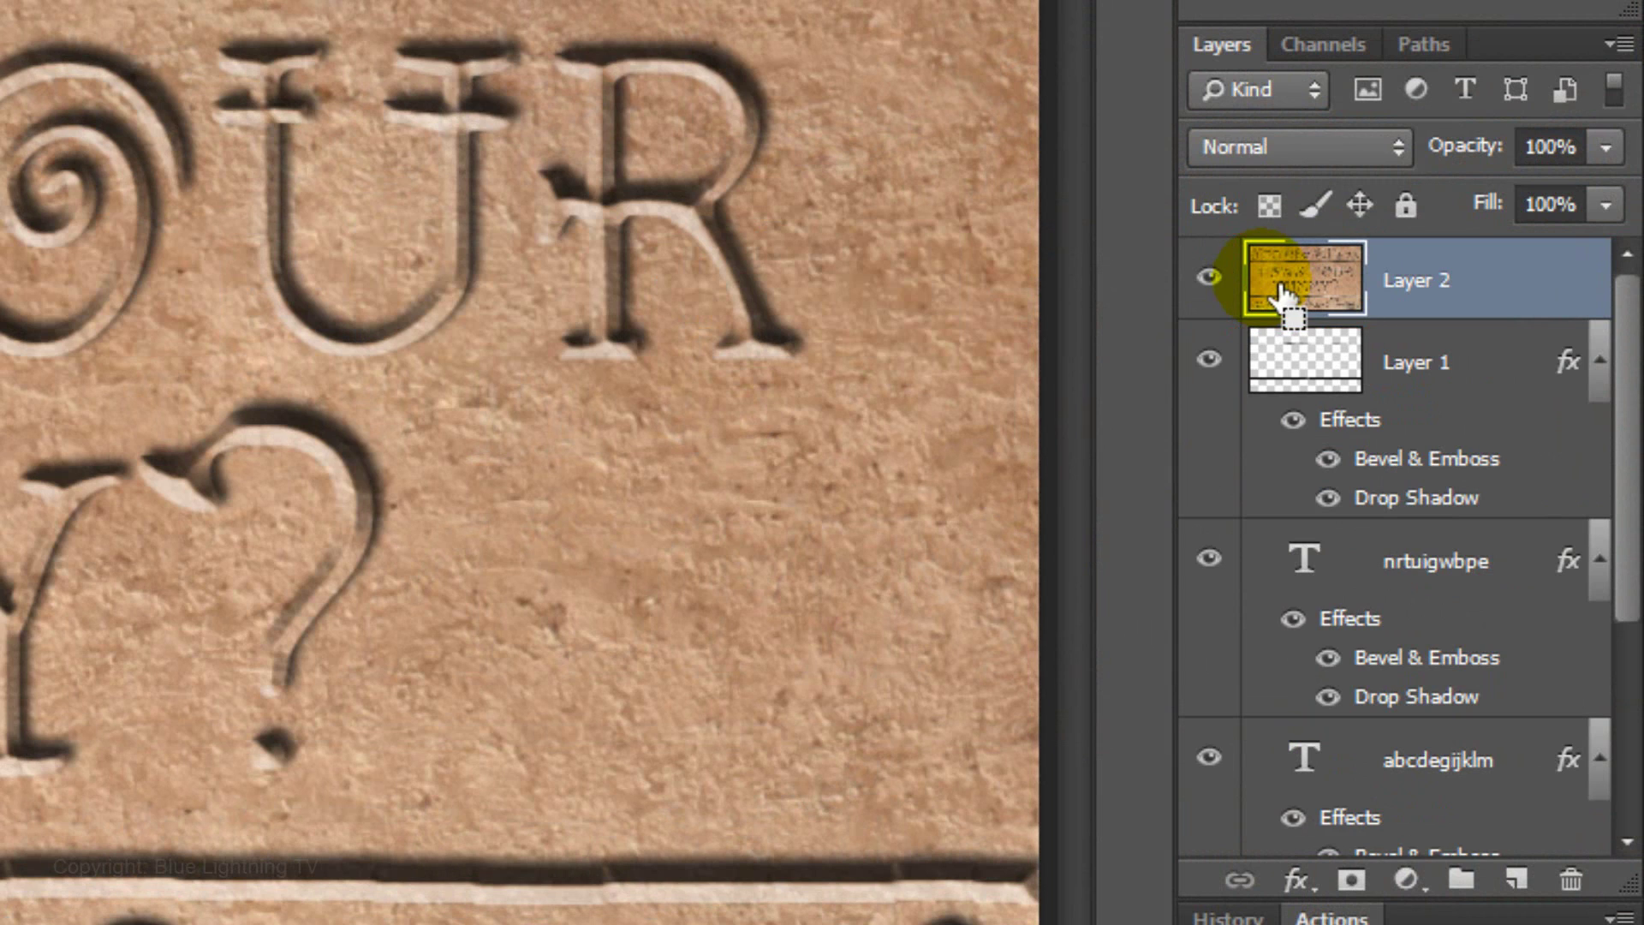
{"action": "key", "text": "ctrl+j"}
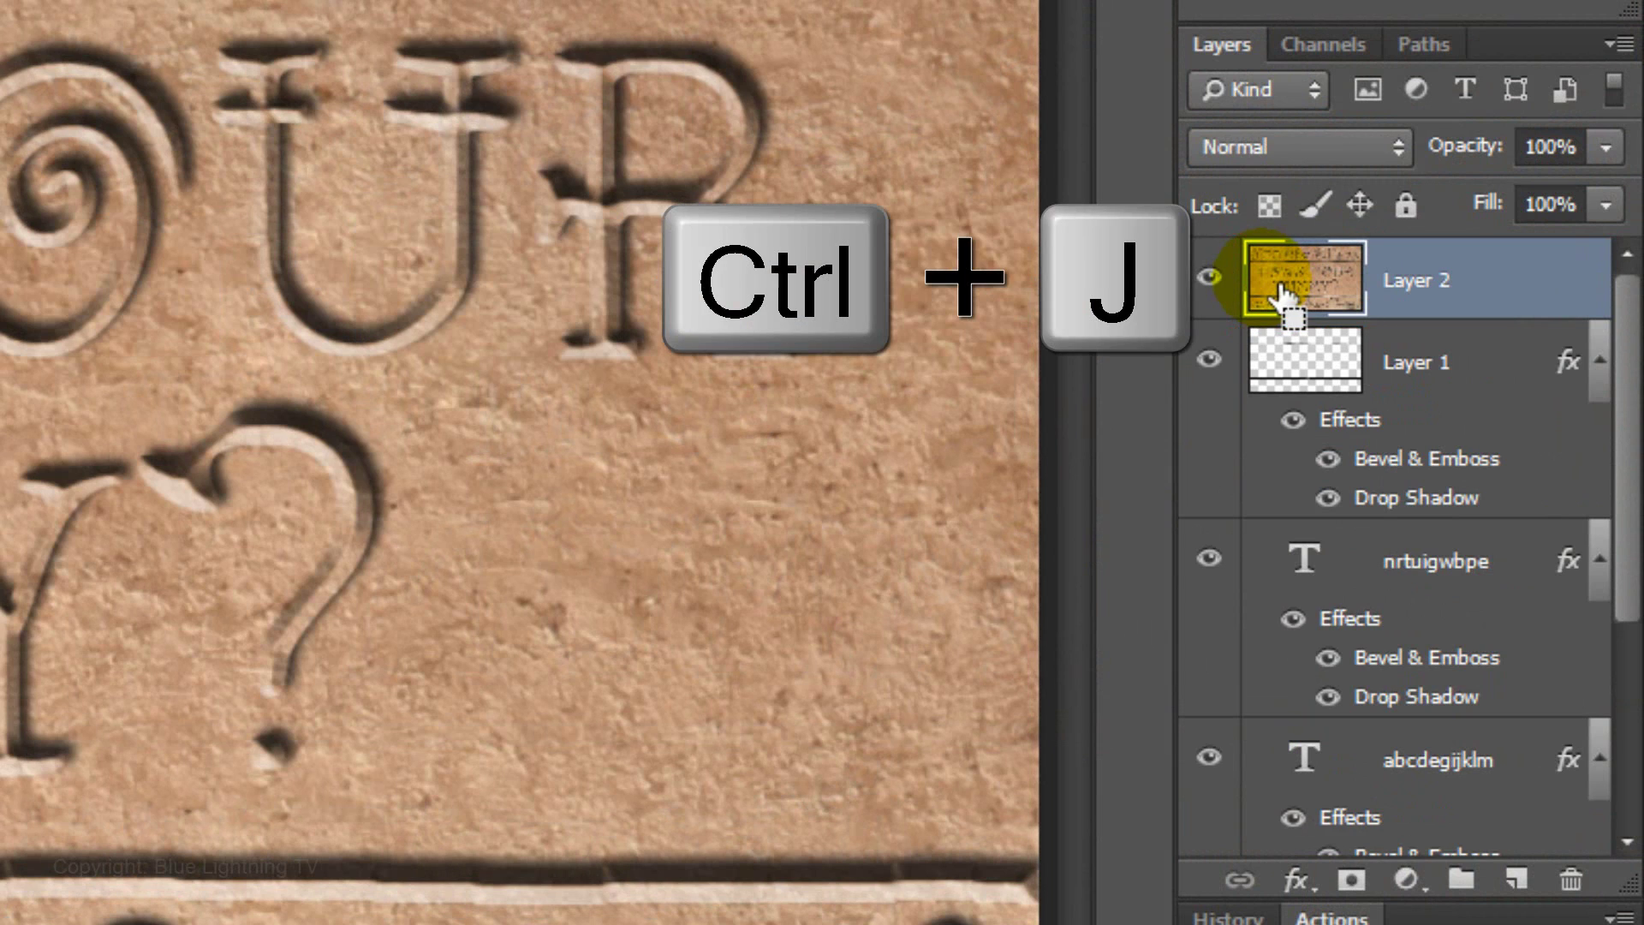
{"action": "left_click", "coordinate": [1208, 276]}
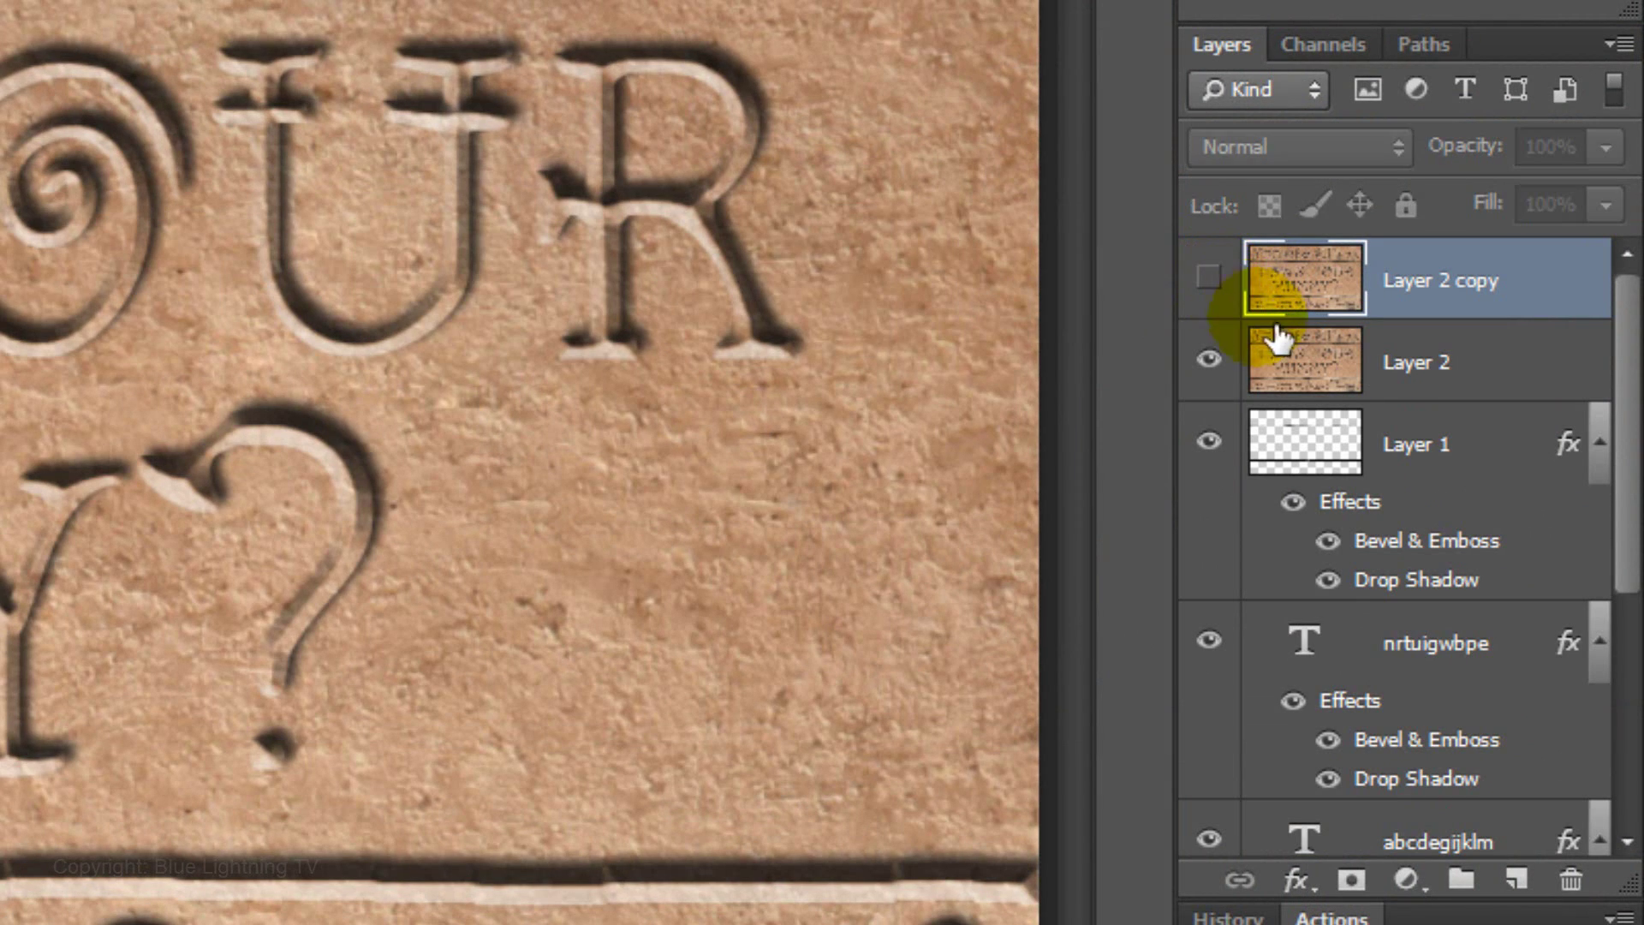
{"action": "left_click", "coordinate": [1319, 368]}
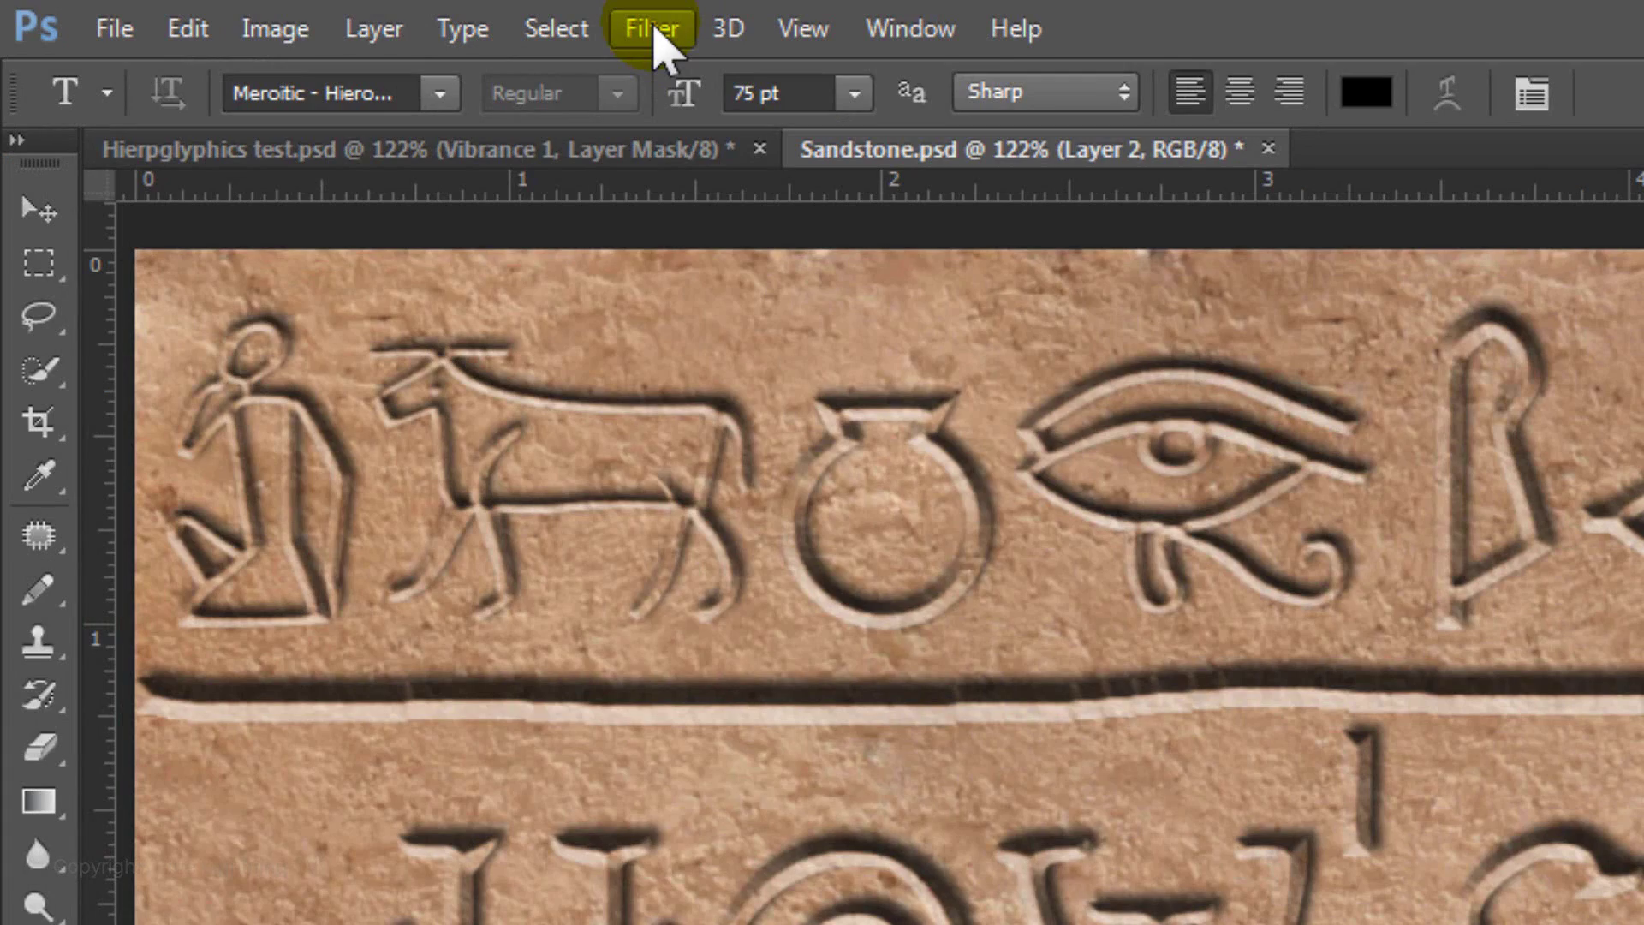
Apply Filter > Render > Lighting Effects to Layer 2, previewing a white Spot Light 1 with its on-canvas controls showing
{"action": "left_click", "coordinate": [653, 28]}
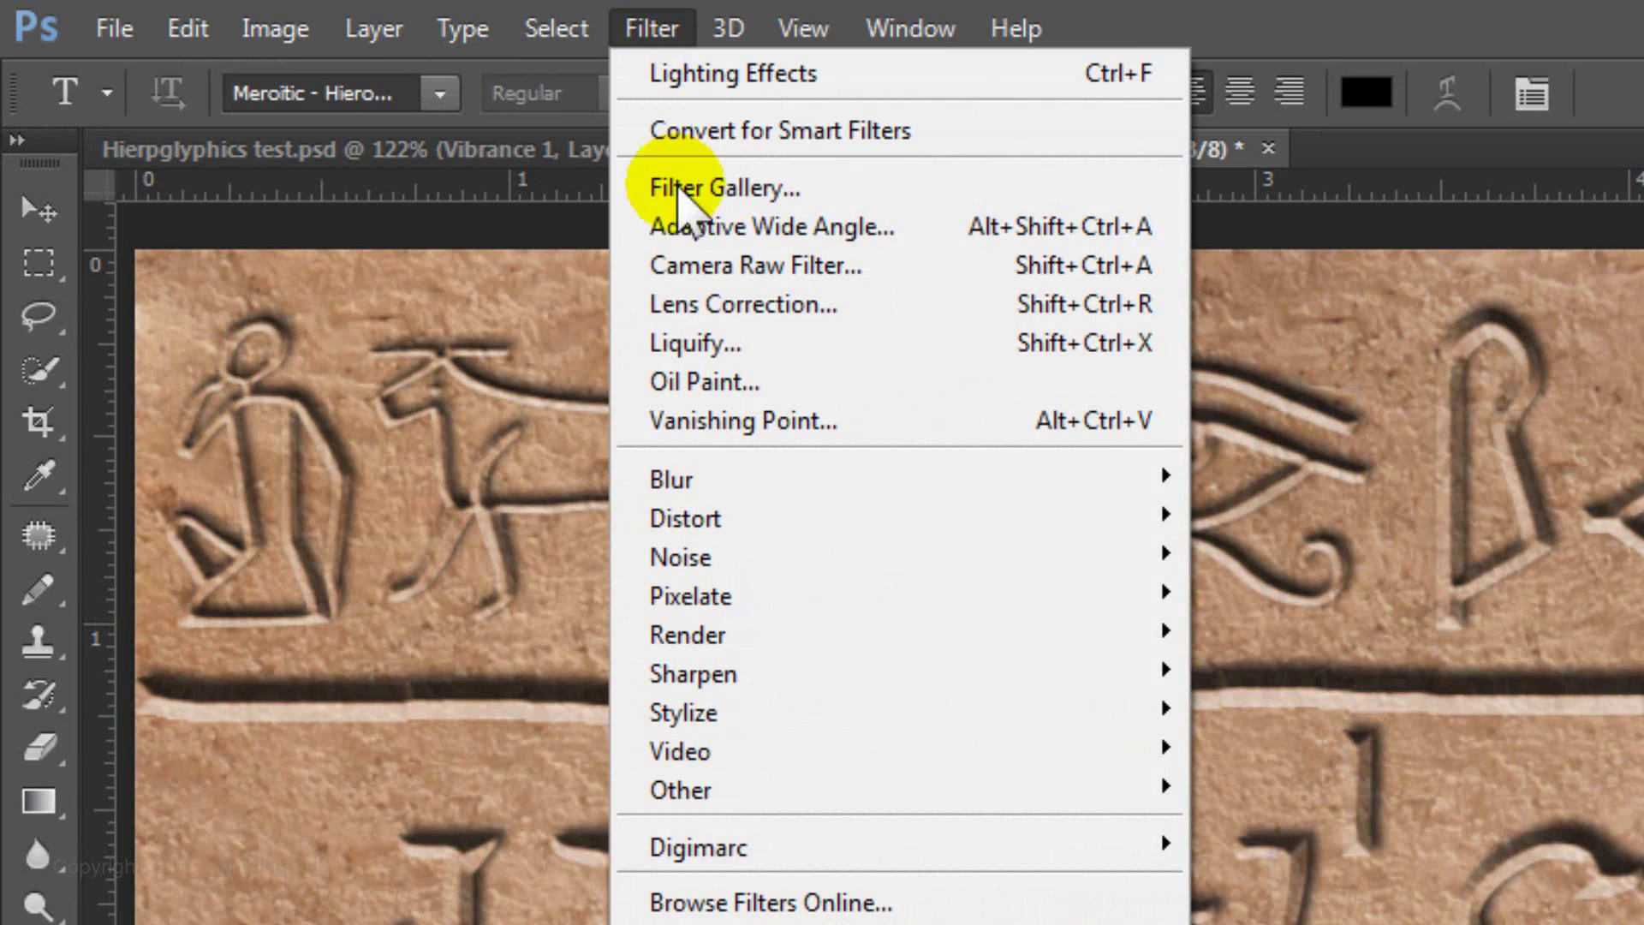
{"action": "mouse_move", "coordinate": [741, 631]}
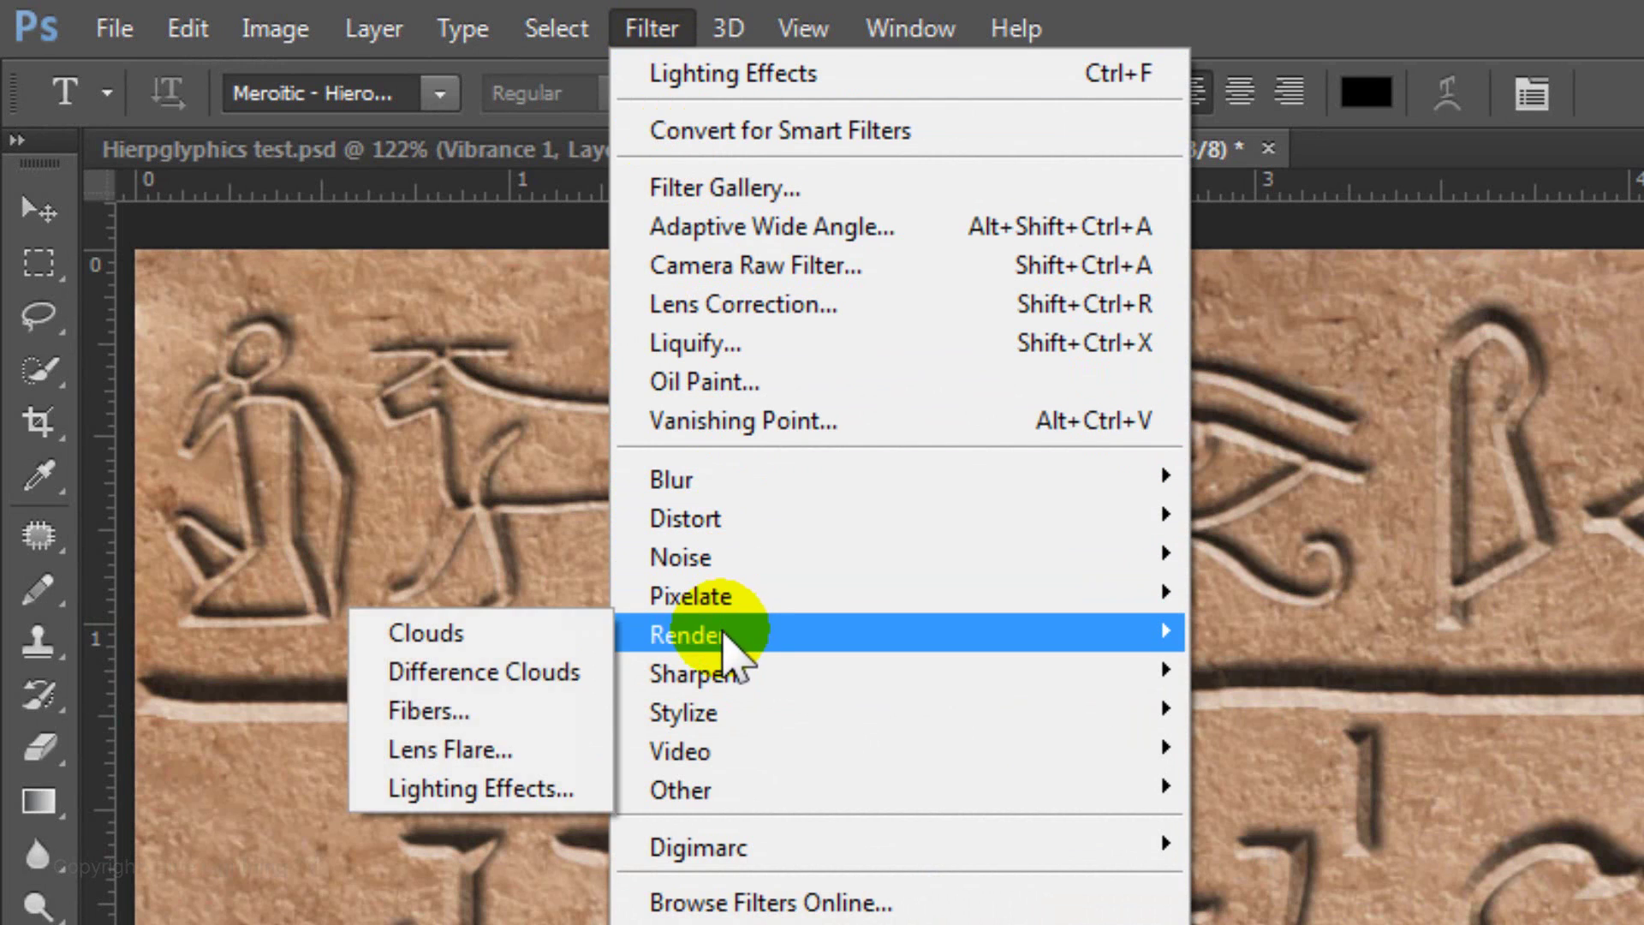
{"action": "left_click", "coordinate": [496, 784]}
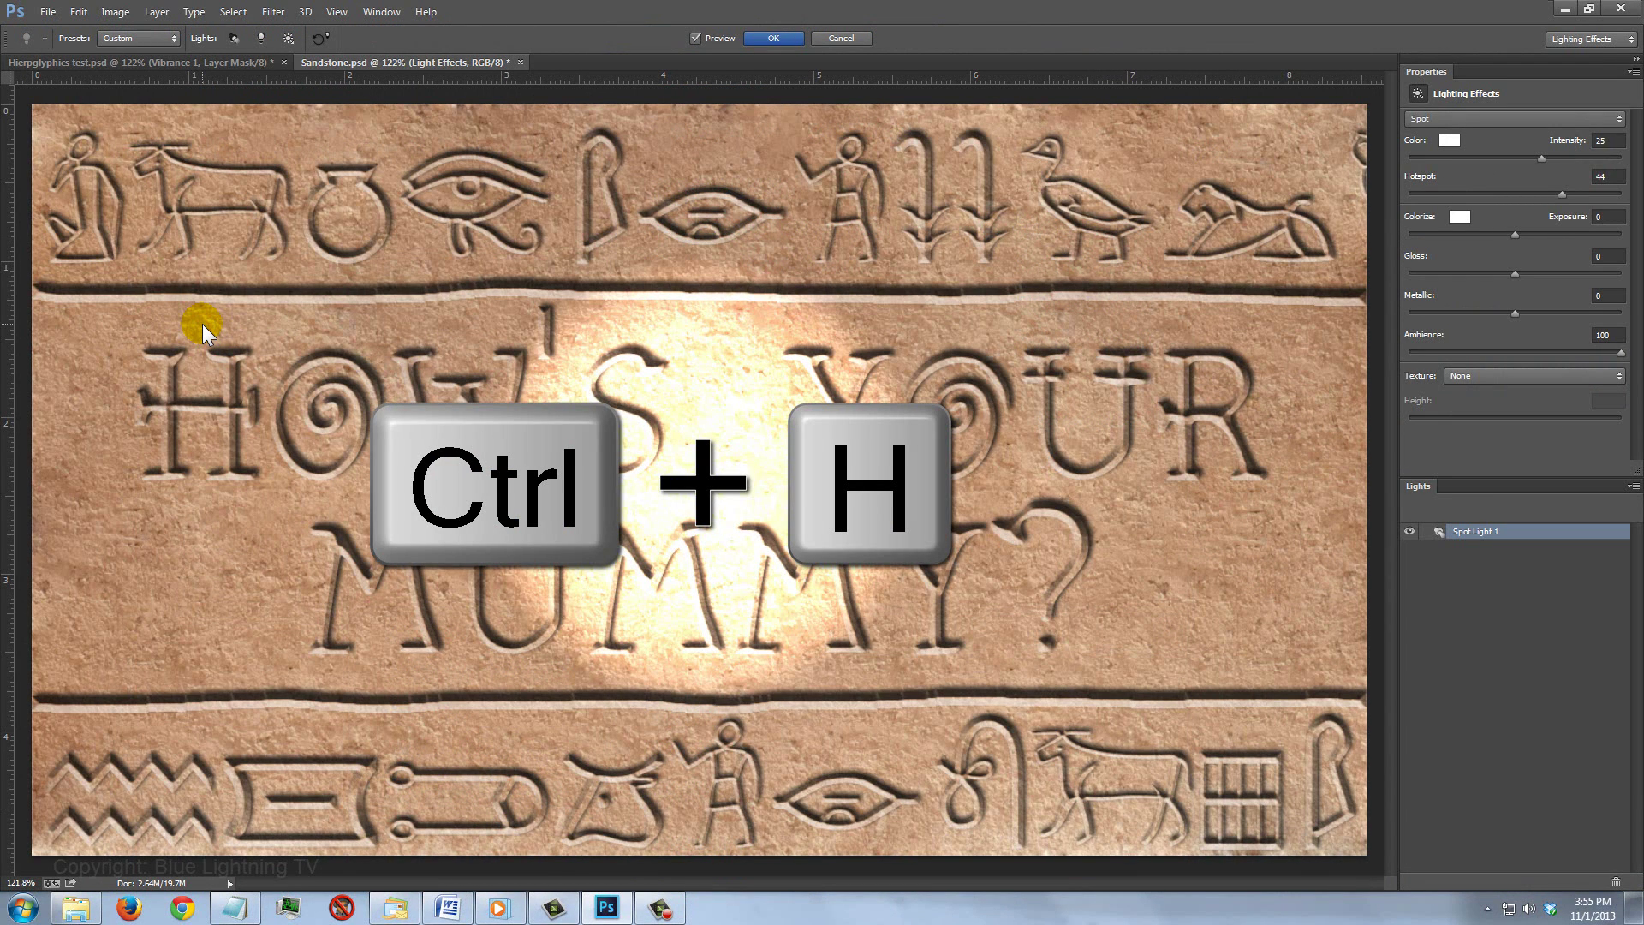
{"action": "key", "text": "ctrl+h"}
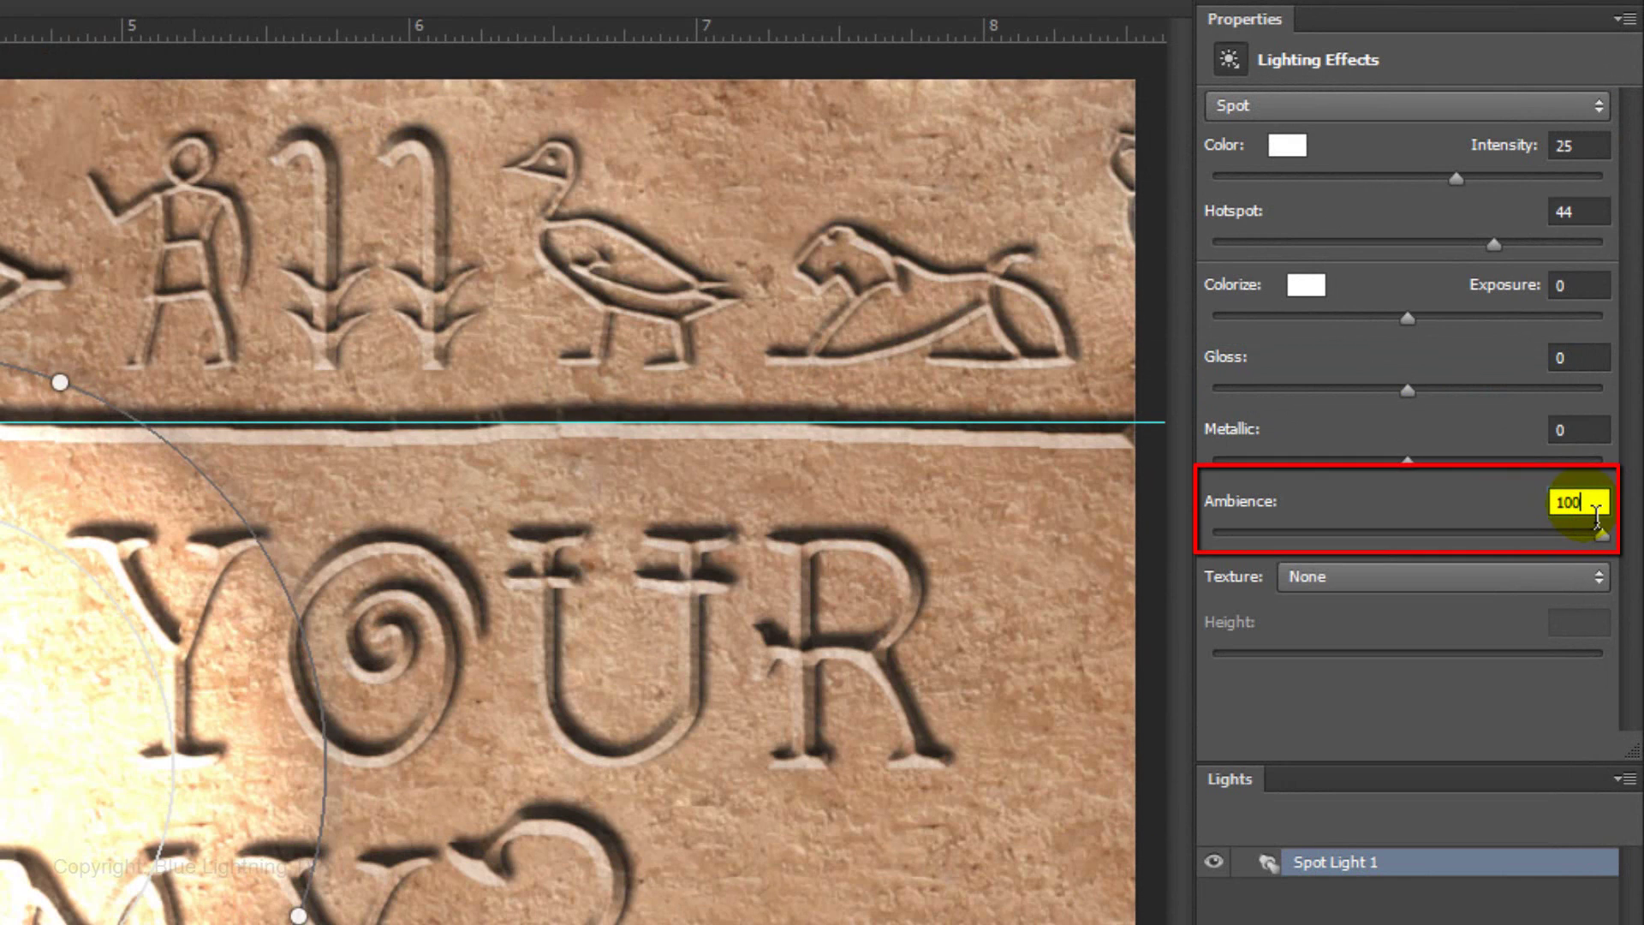
Set the spot light to ambience 15, intensity 69, hotspot 91 and gloss -100
{"action": "key", "text": "BackSpace"}
{"action": "key", "text": "BackSpace"}
{"action": "key", "text": "BackSpace"}
{"action": "type", "text": "15"}
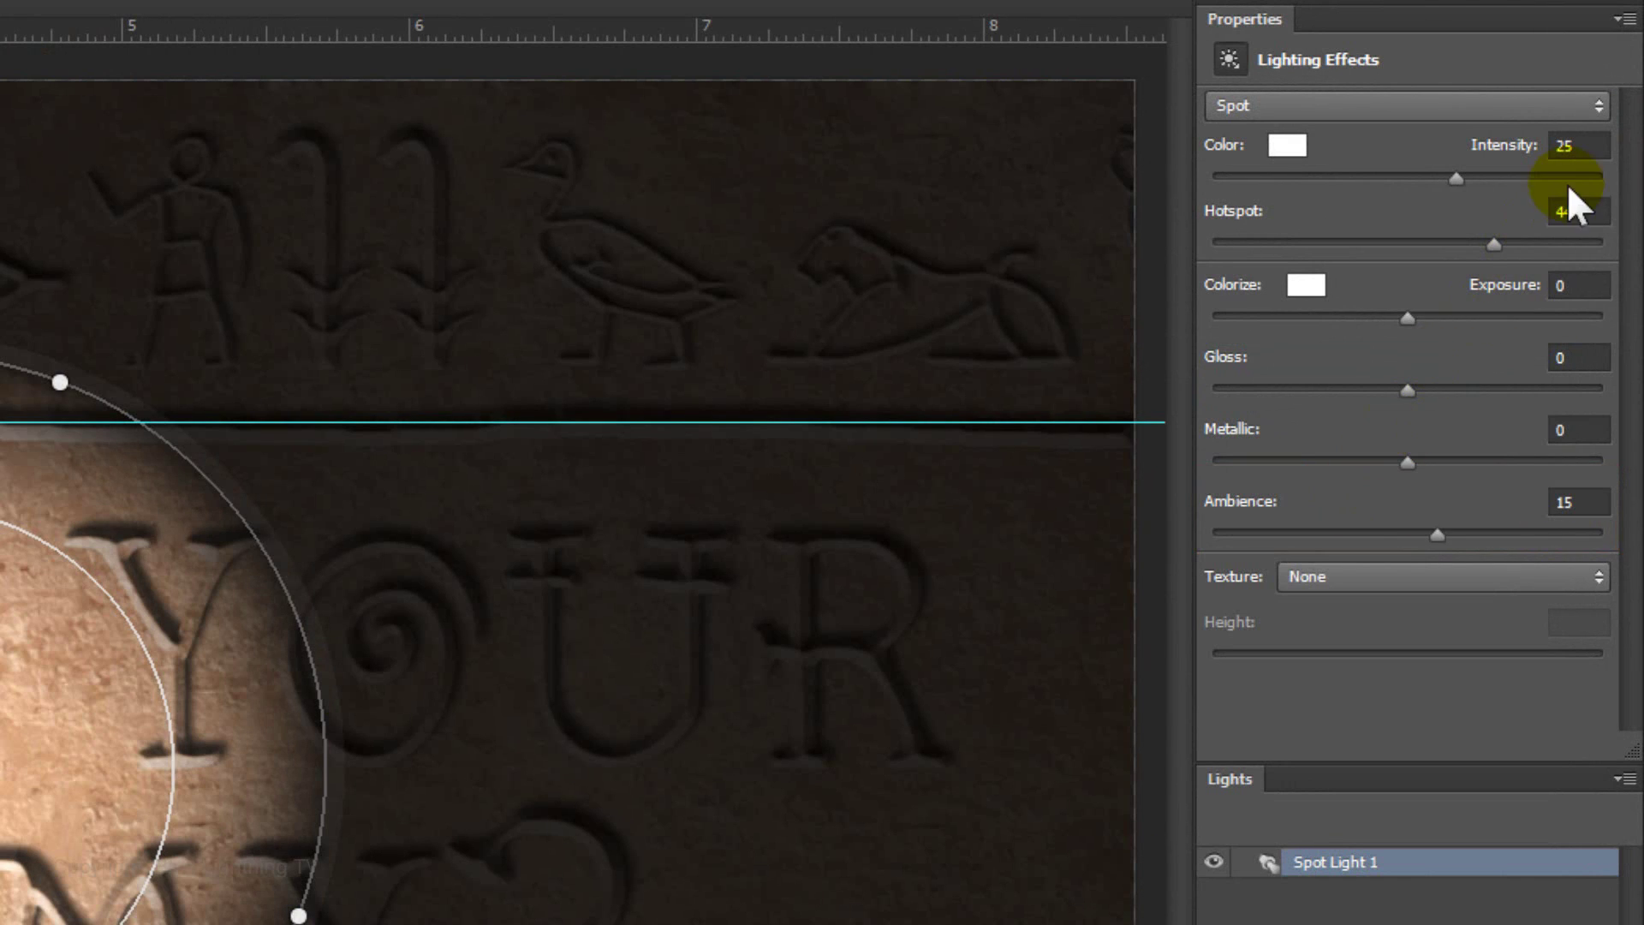
{"action": "left_click", "coordinate": [1580, 146]}
{"action": "type", "text": "69"}
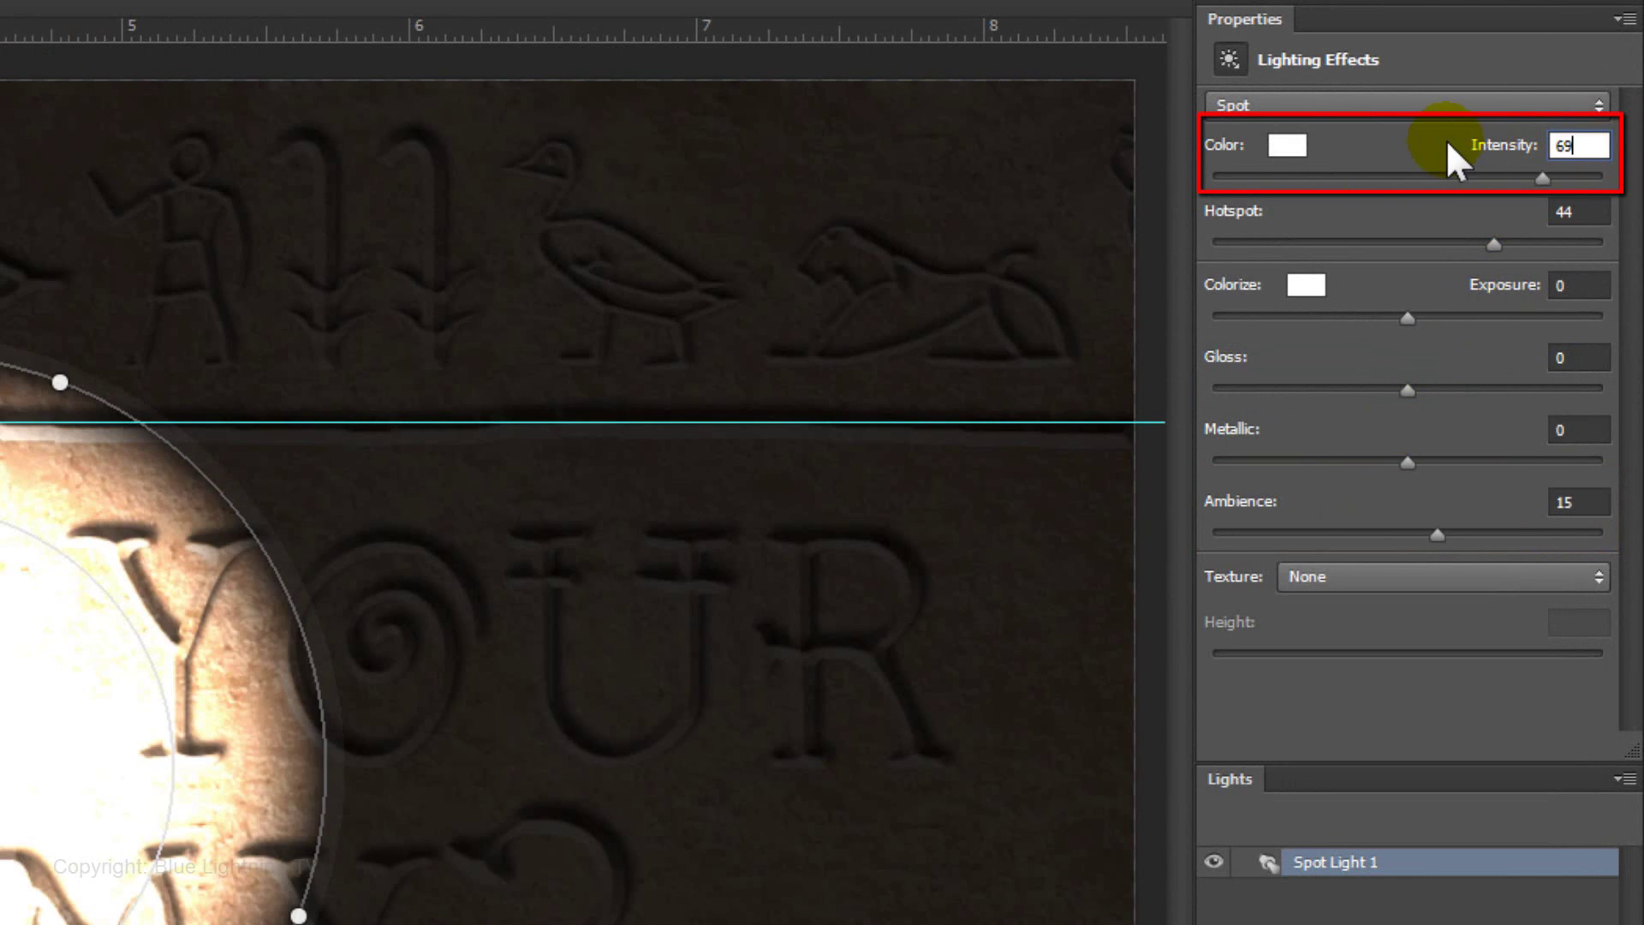
{"action": "left_click", "coordinate": [1591, 219]}
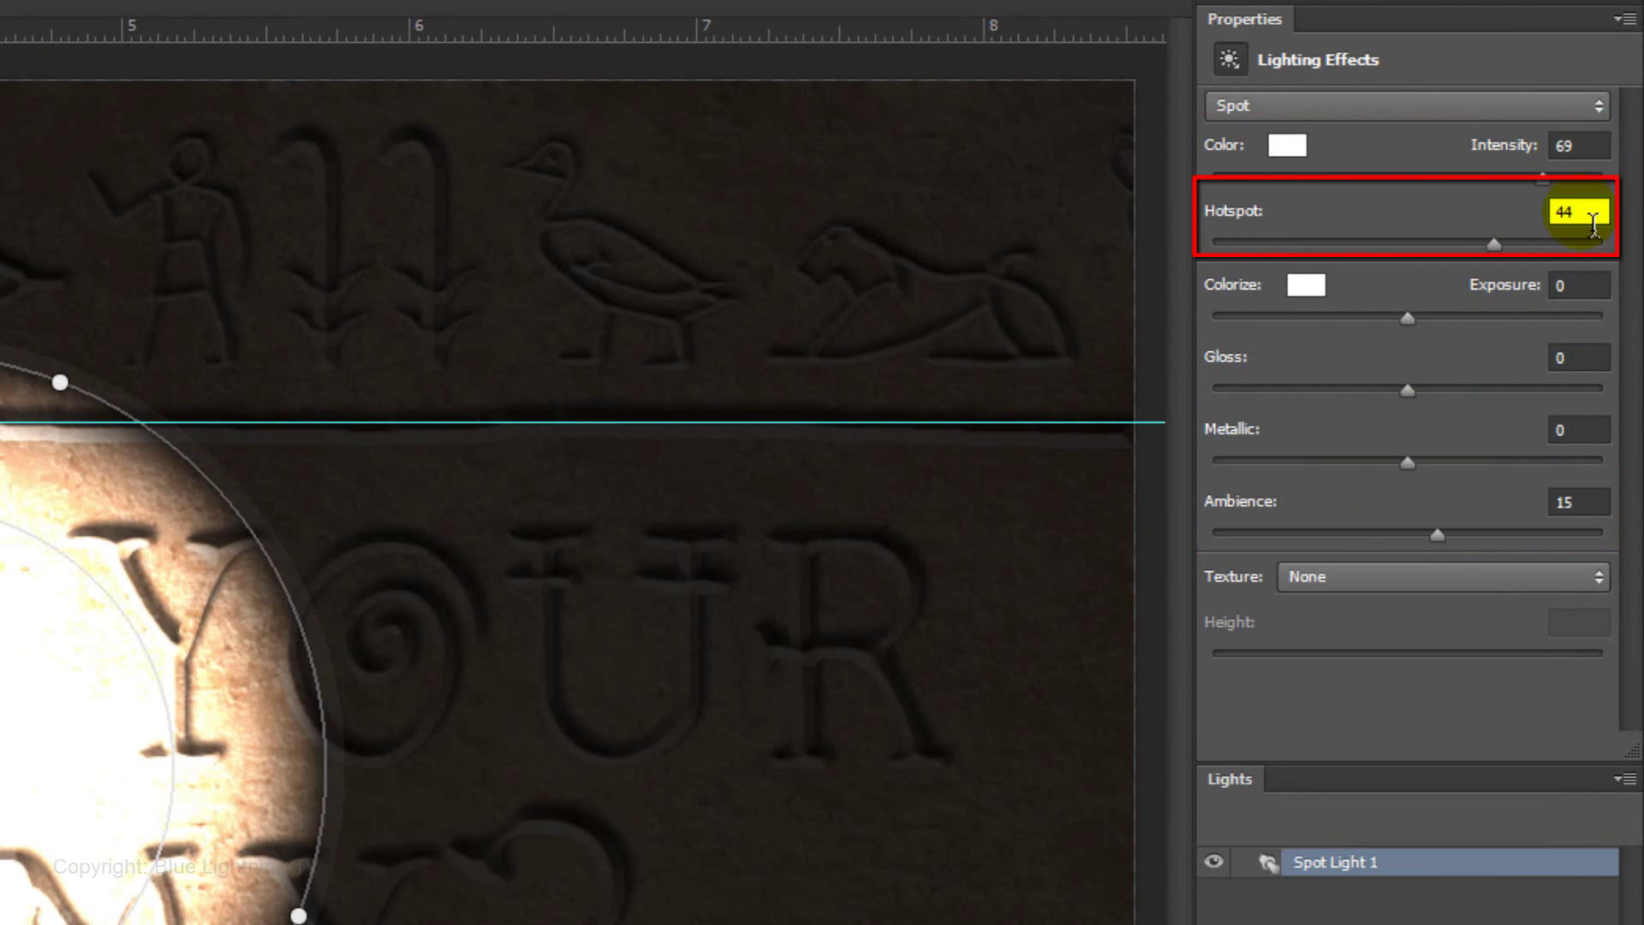
{"action": "type", "text": "91"}
{"action": "left_click", "coordinate": [1588, 364]}
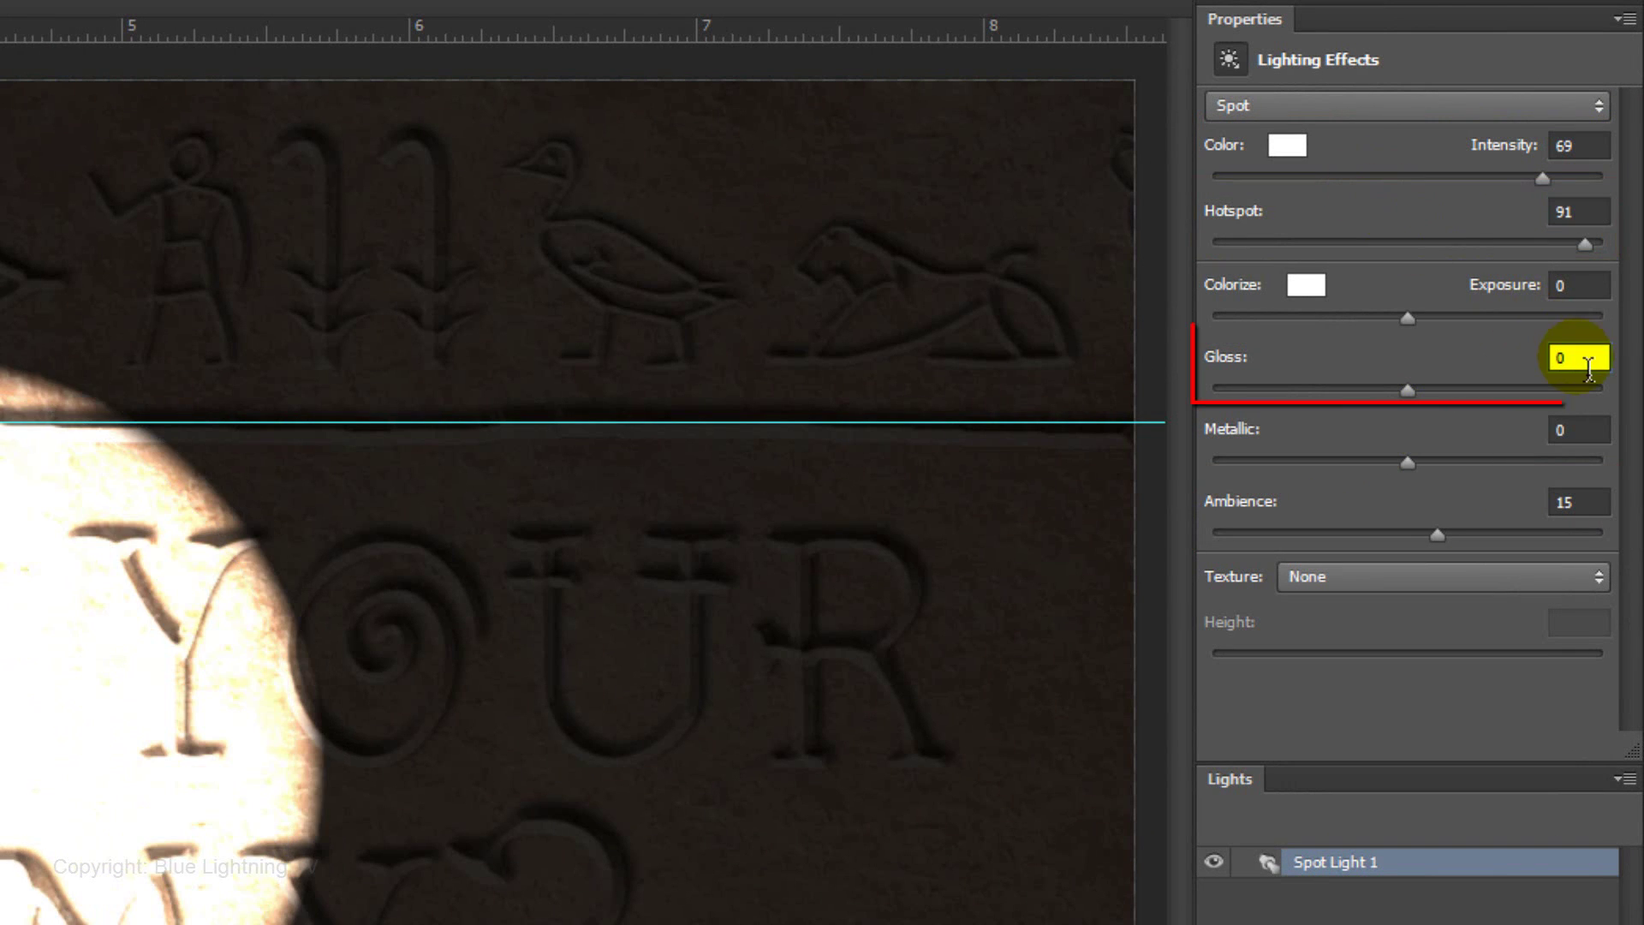
{"action": "type", "text": "-100"}
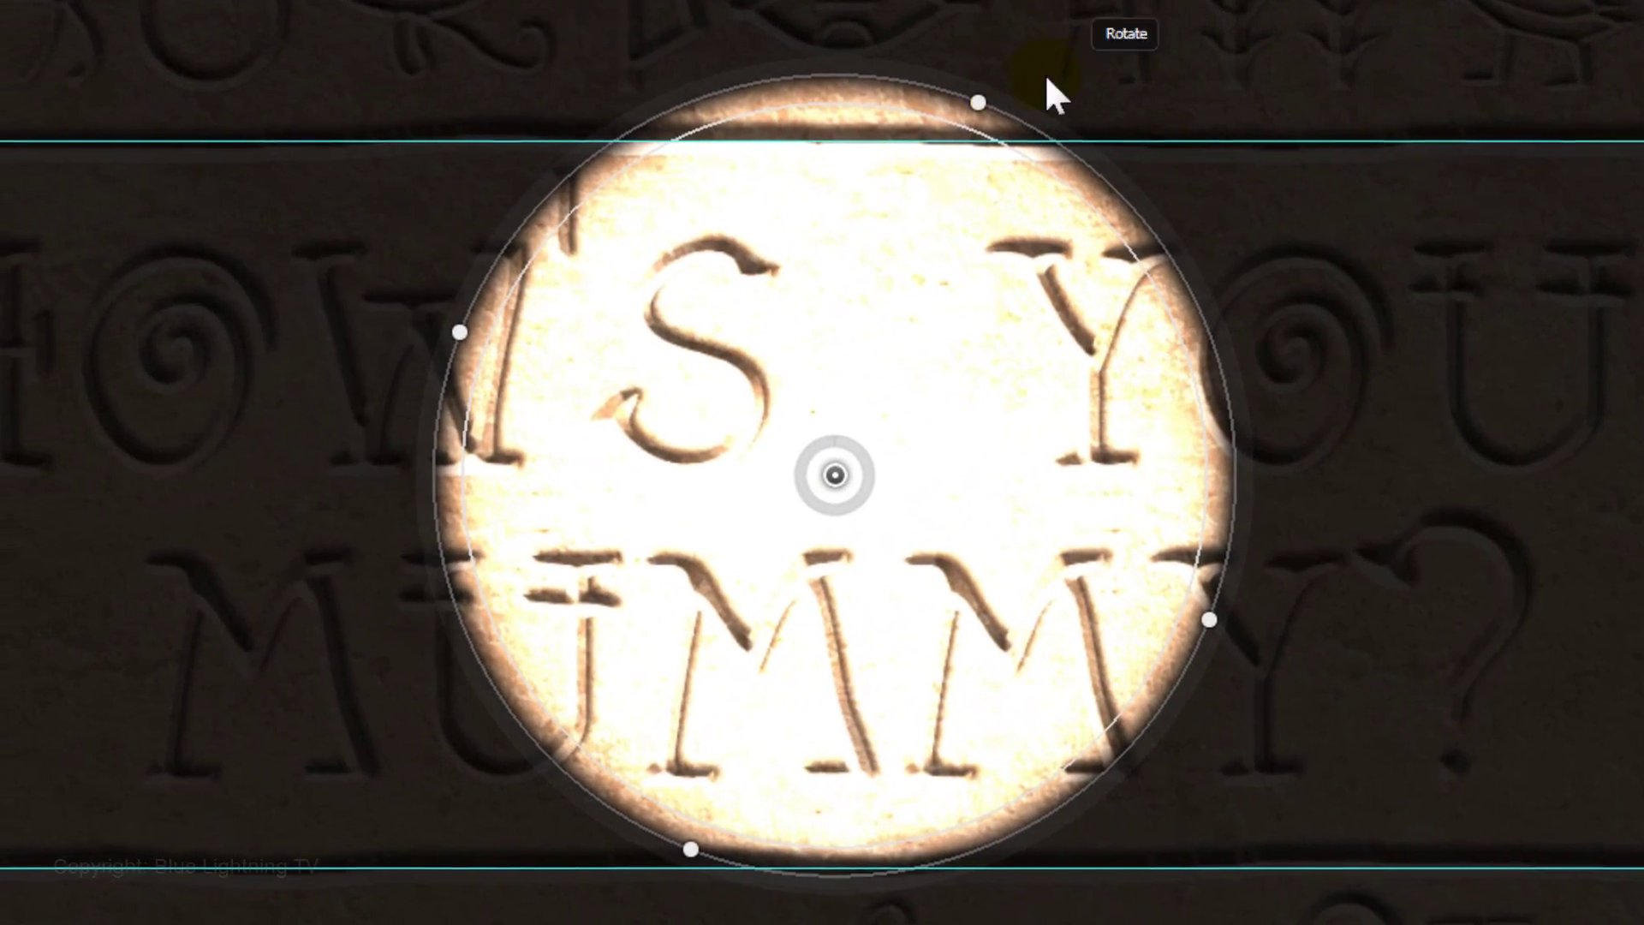
Stretch the spotlight into a long tilted ellipse by widening it toward the top-right and lengthening it
{"action": "left_click", "coordinate": [977, 98]}
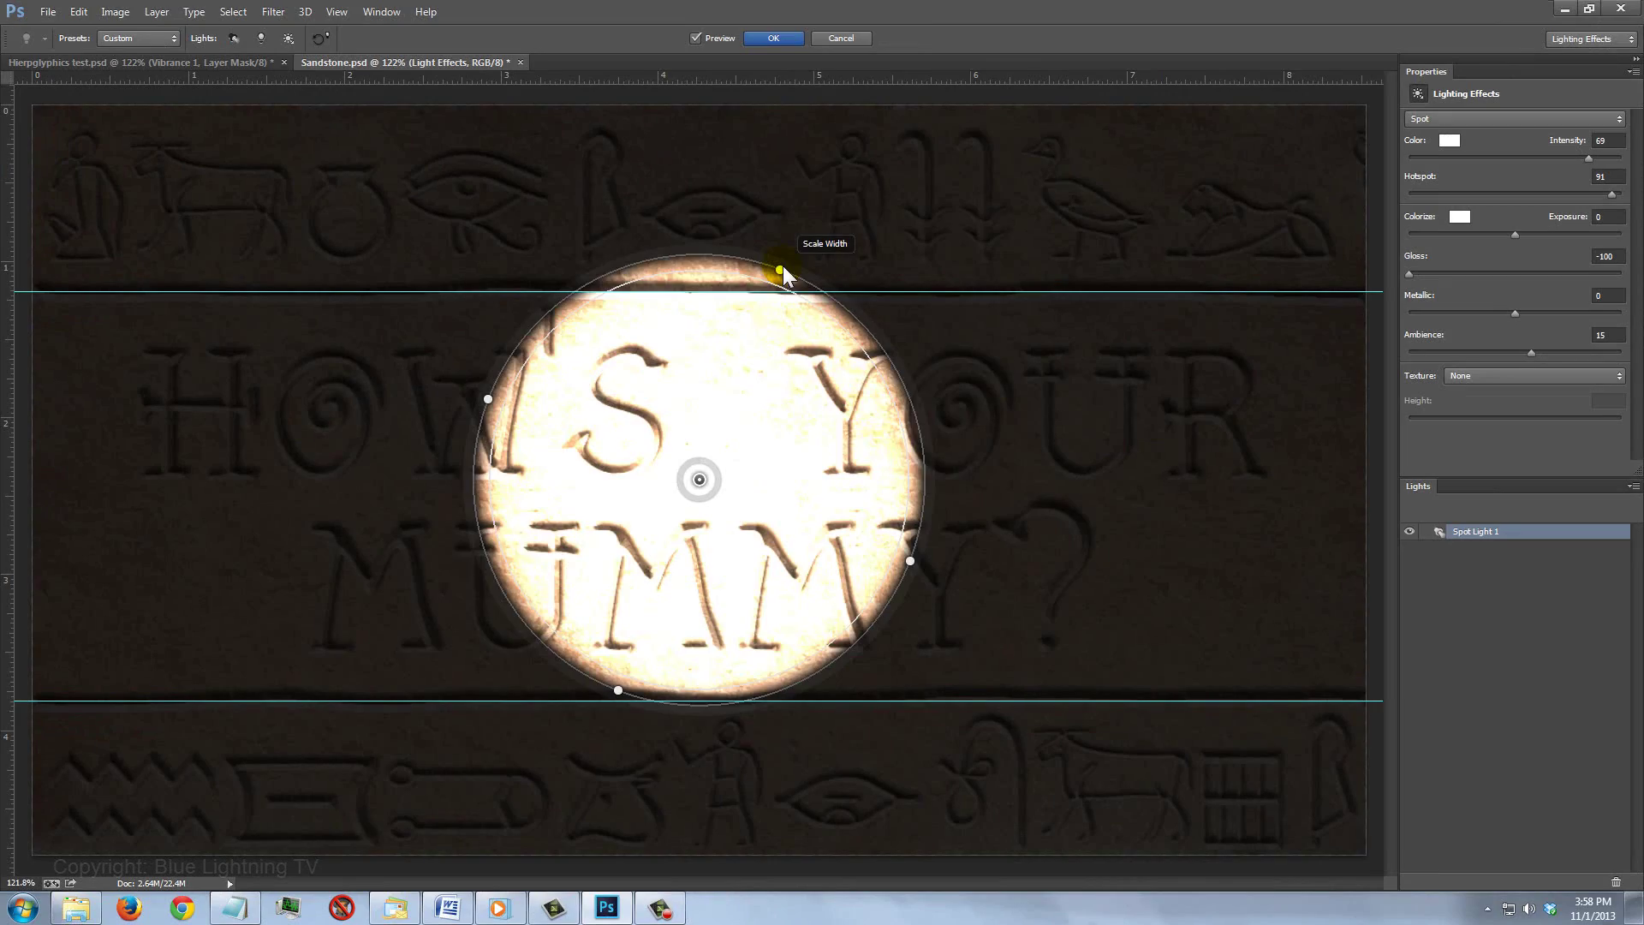
{"action": "left_click_drag", "start_coordinate": [977, 96], "coordinate": [1643, 0]}
{"action": "left_click_drag", "start_coordinate": [1206, 210], "coordinate": [1194, 158]}
{"action": "left_click", "coordinate": [586, 277]}
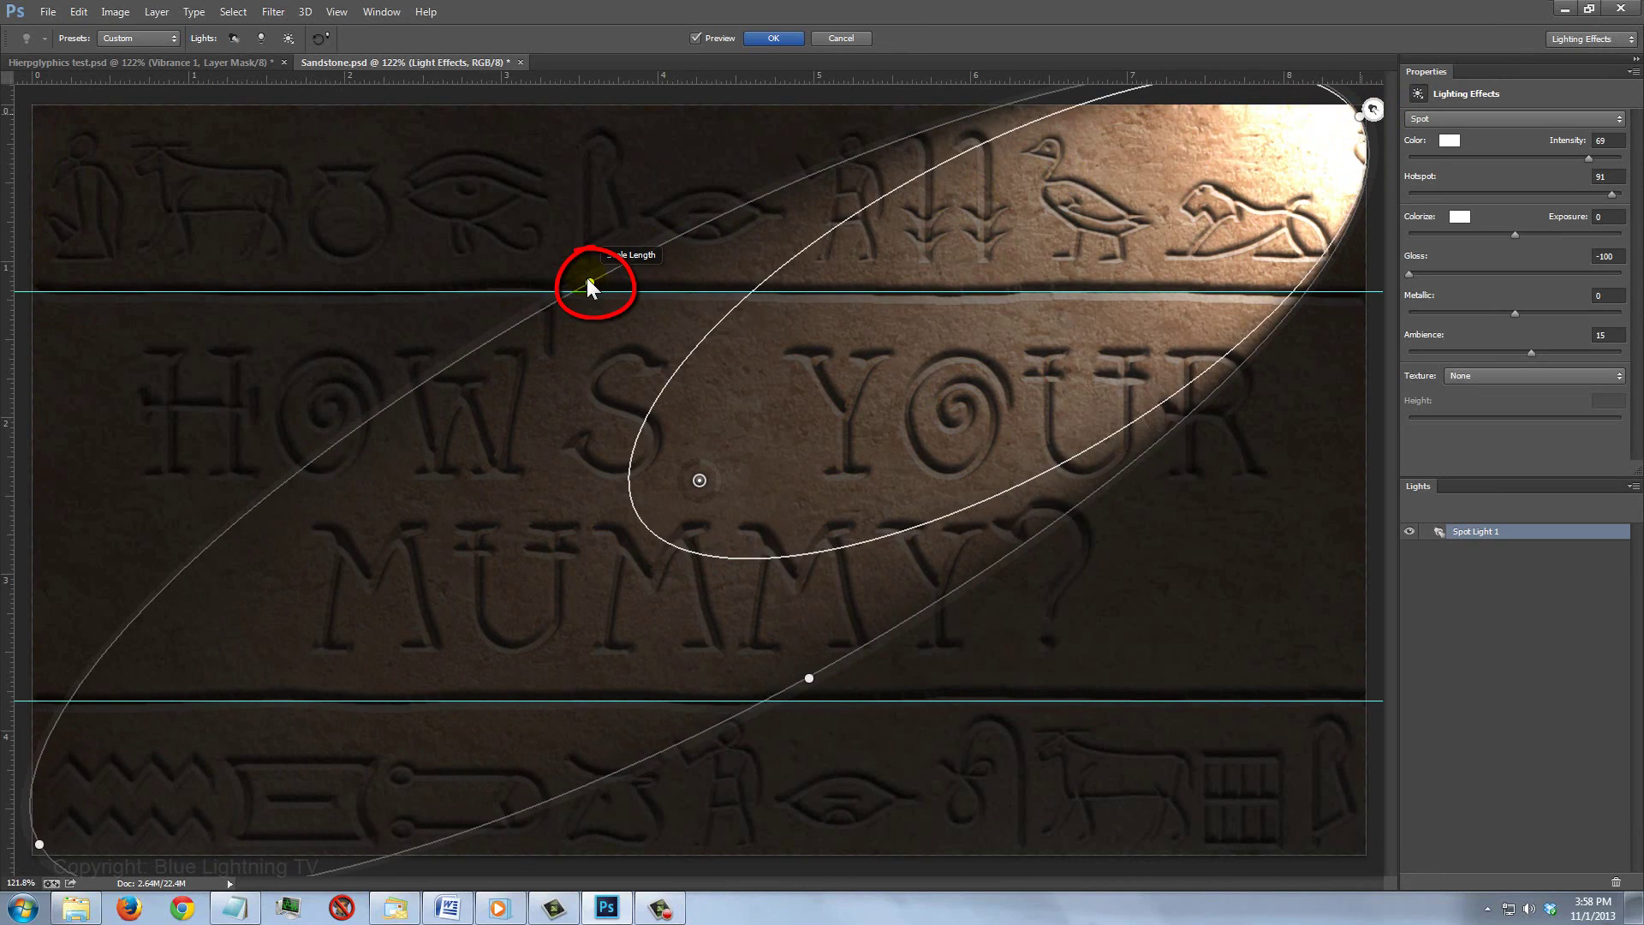
{"action": "left_click_drag", "start_coordinate": [587, 277], "coordinate": [507, 85]}
Reposition the beam diagonally across the lettering, widening the hotspot to 94 and enlarging the outer ellipse
{"action": "left_click_drag", "start_coordinate": [666, 404], "coordinate": [788, 336]}
{"action": "left_click_drag", "start_coordinate": [140, 736], "coordinate": [4, 844]}
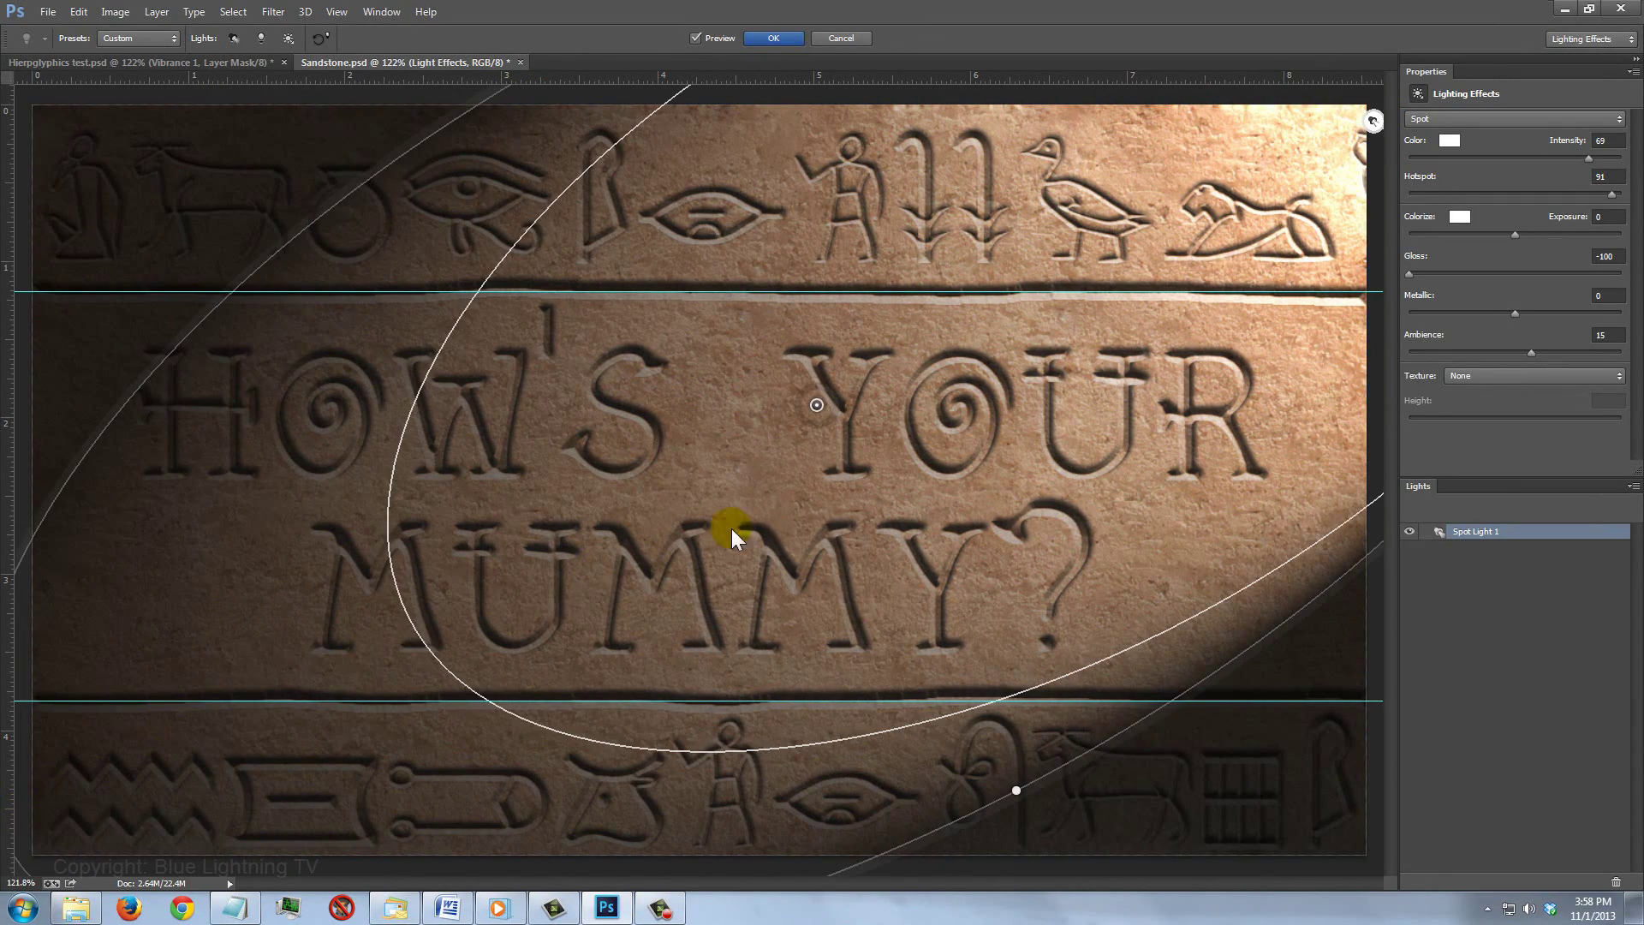
{"action": "mouse_move", "coordinate": [833, 512]}
{"action": "left_mouse_down"}
{"action": "mouse_move", "coordinate": [752, 574]}
{"action": "mouse_move", "coordinate": [732, 565]}
{"action": "left_mouse_up"}
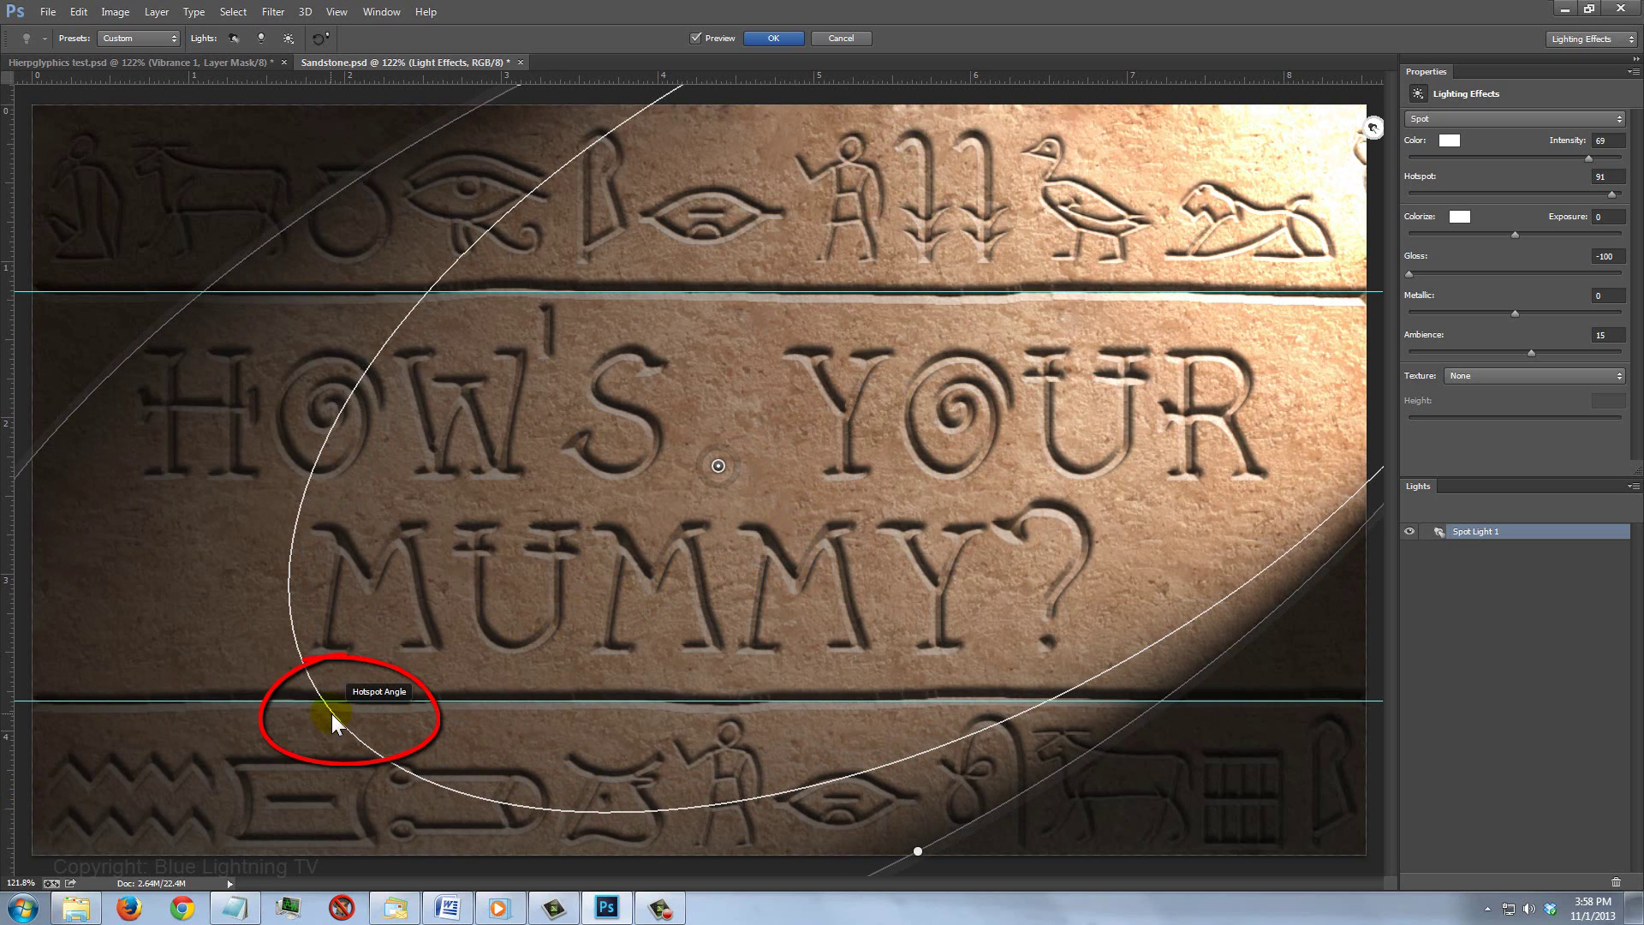
{"action": "left_click_drag", "start_coordinate": [333, 716], "coordinate": [206, 738]}
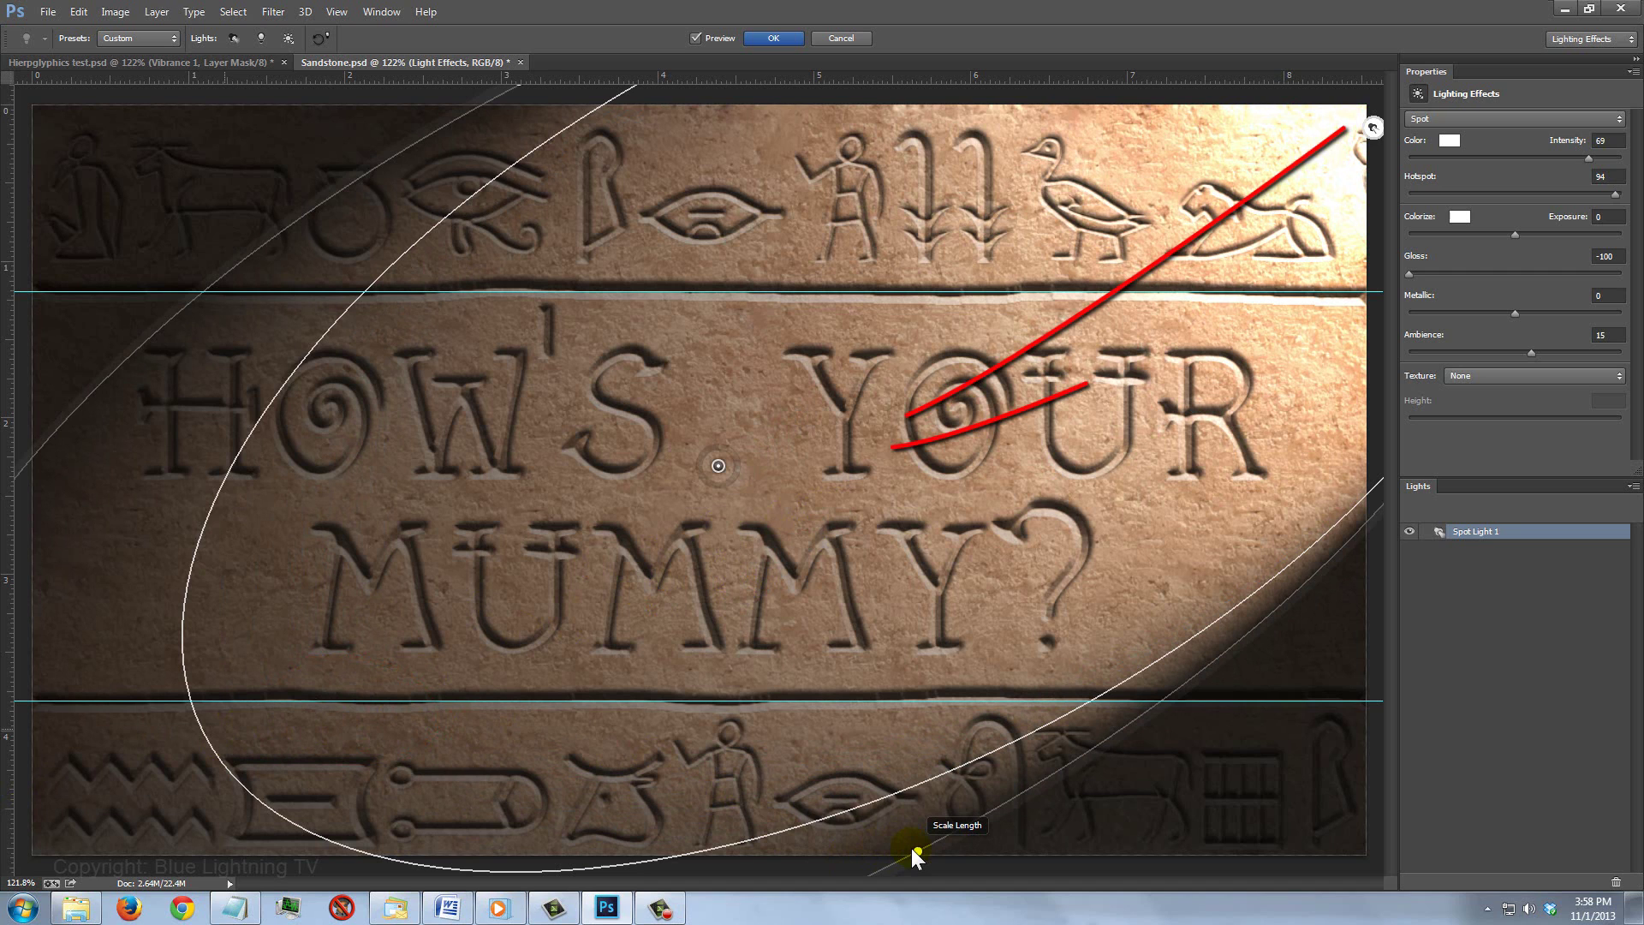
{"action": "left_click_drag", "start_coordinate": [913, 851], "coordinate": [935, 859]}
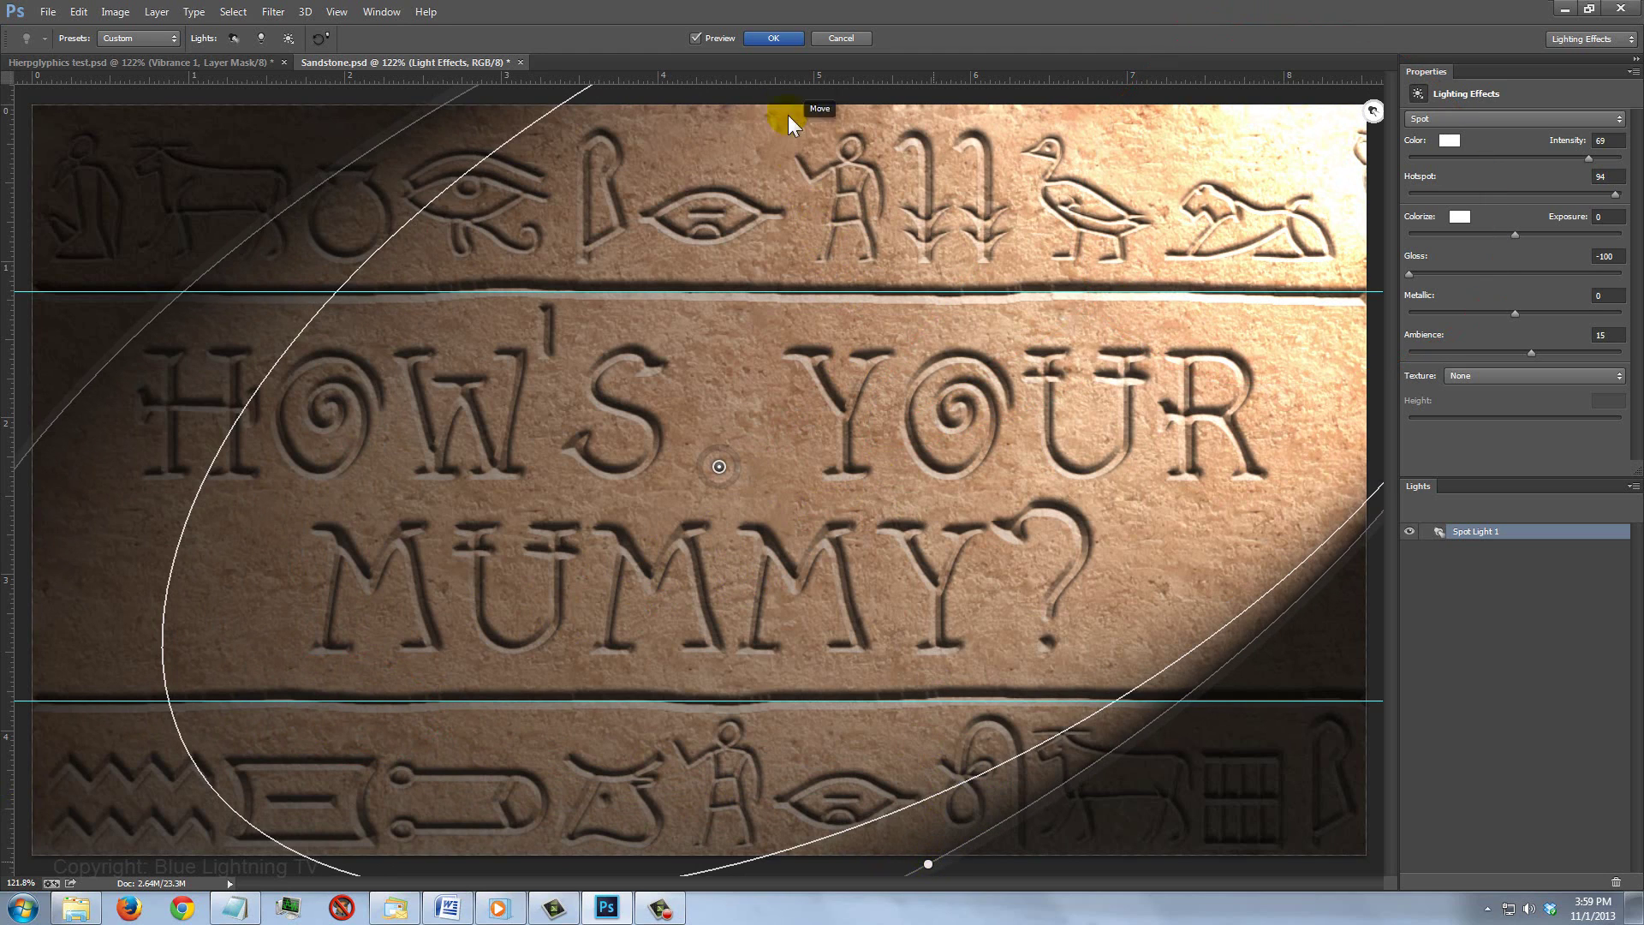
Commit the lighting to Layer 2, then show Layer 2 copy with an inverted all-black layer mask
{"action": "left_click", "coordinate": [779, 38]}
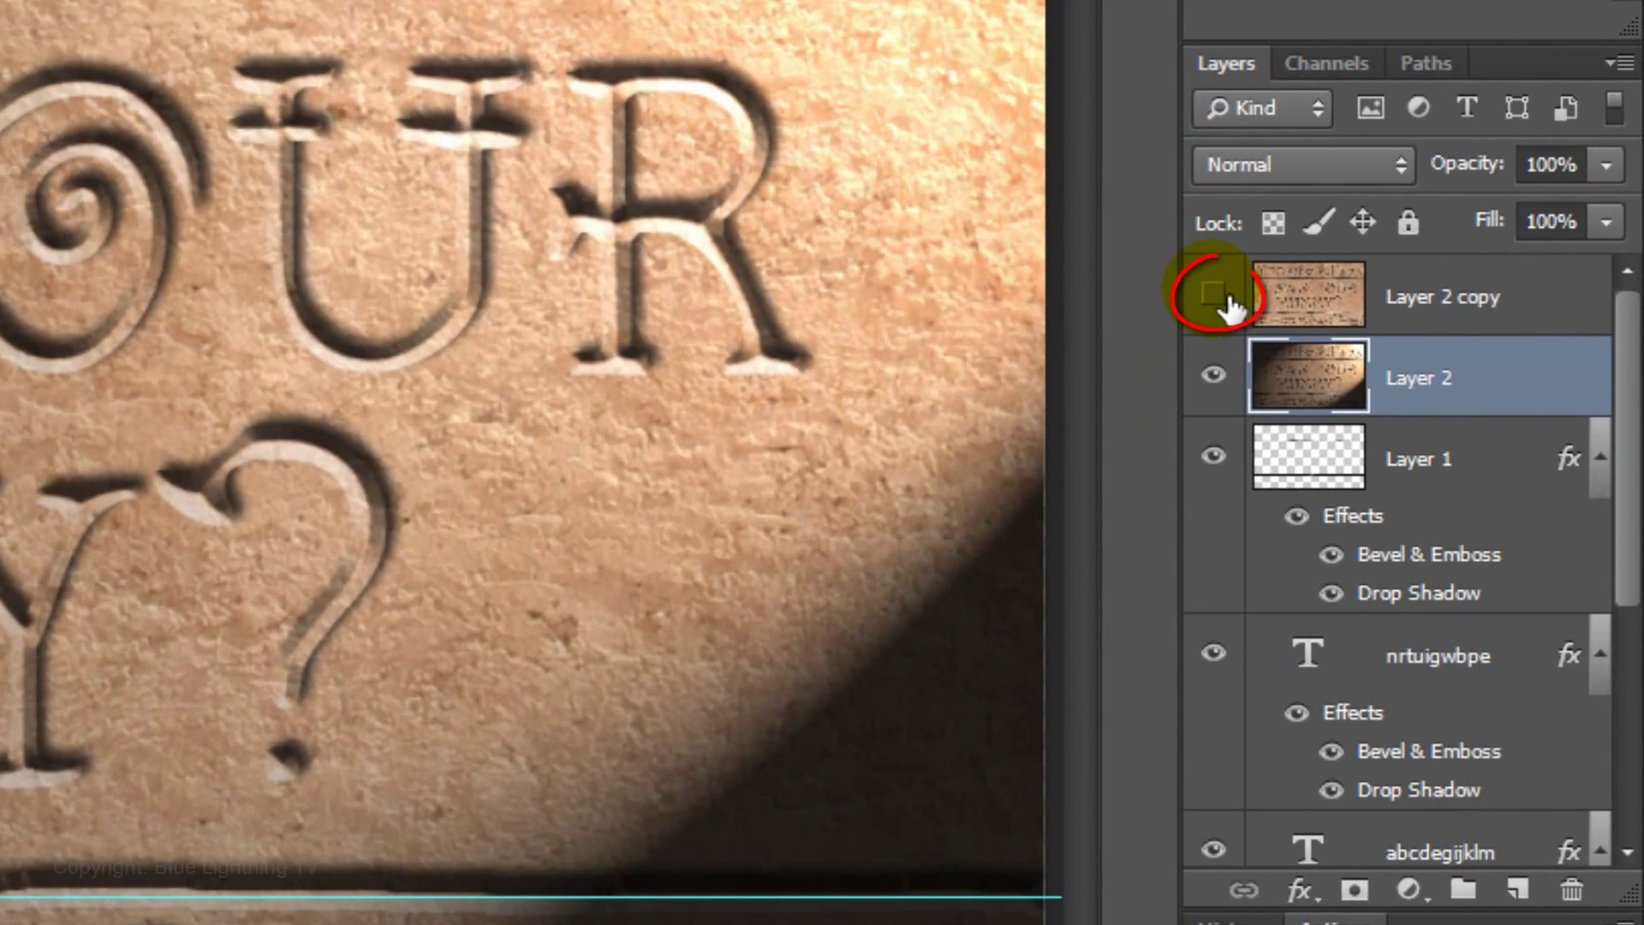
{"action": "left_click", "coordinate": [1214, 294]}
{"action": "left_click", "coordinate": [1345, 309]}
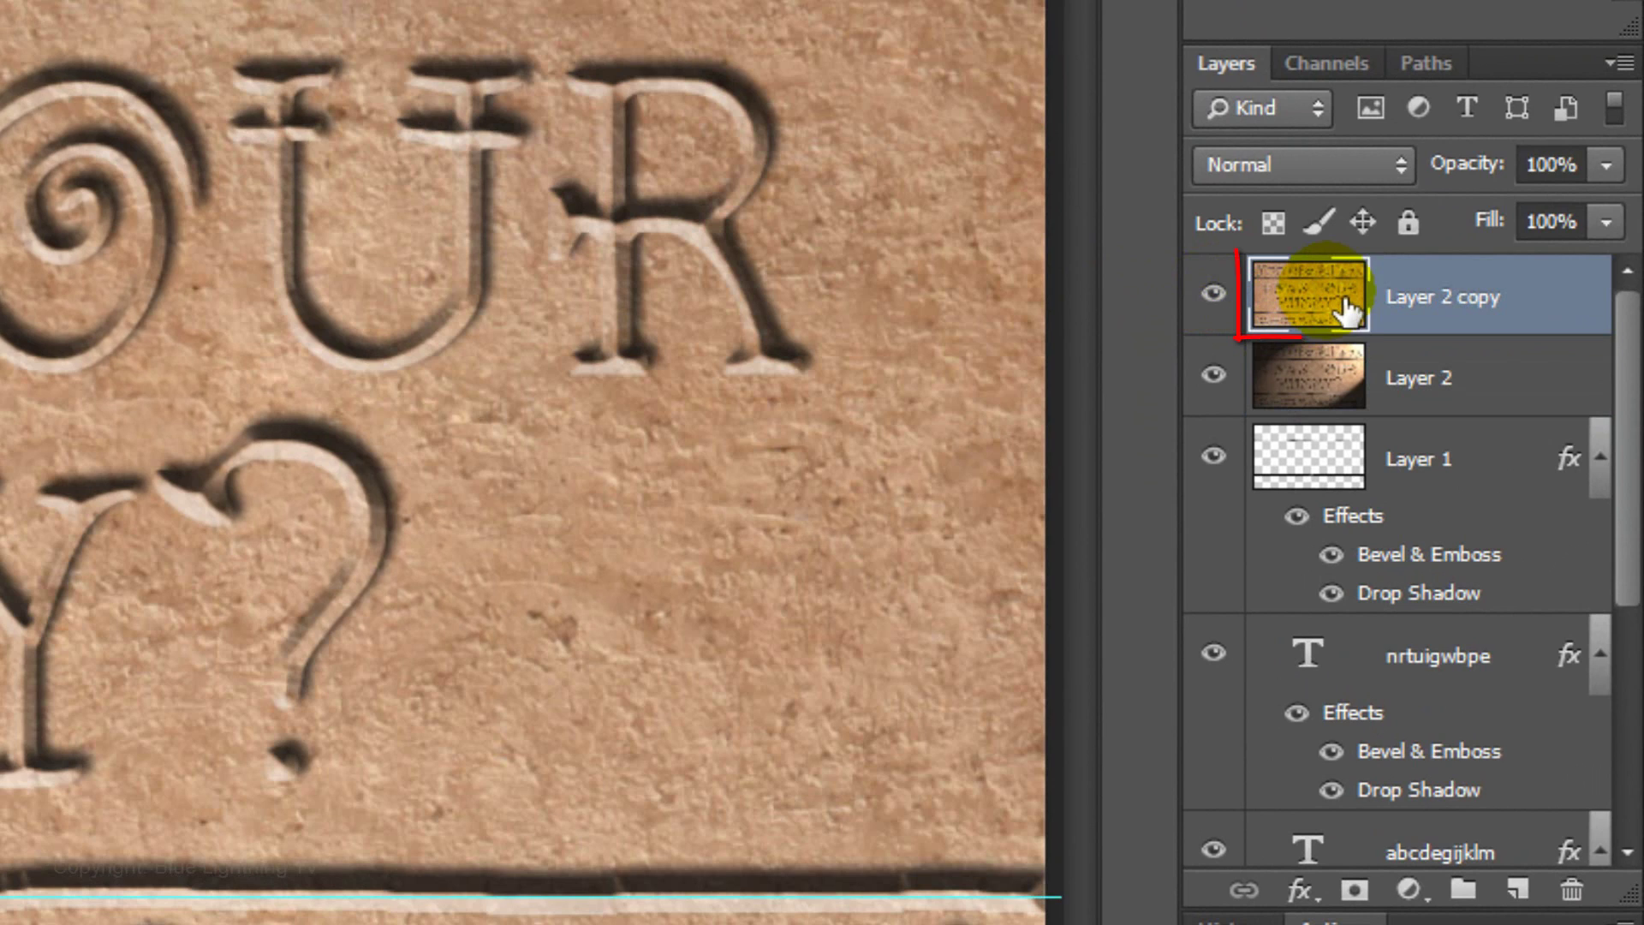
{"action": "left_click", "coordinate": [1370, 899]}
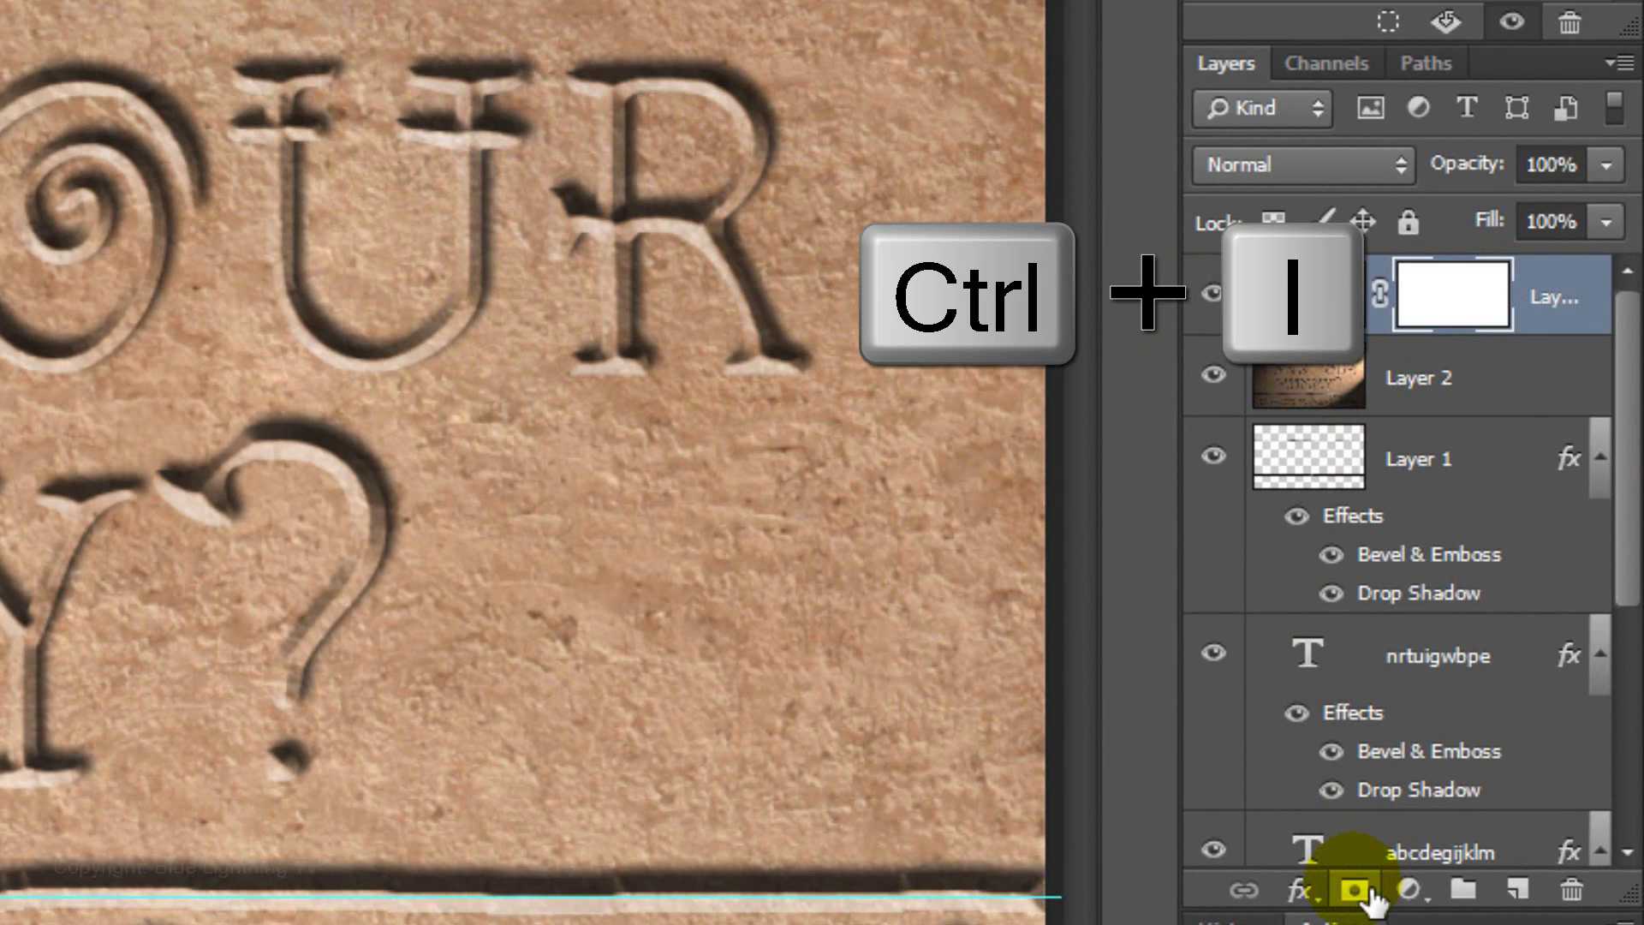
{"action": "key", "text": "ctrl+i"}
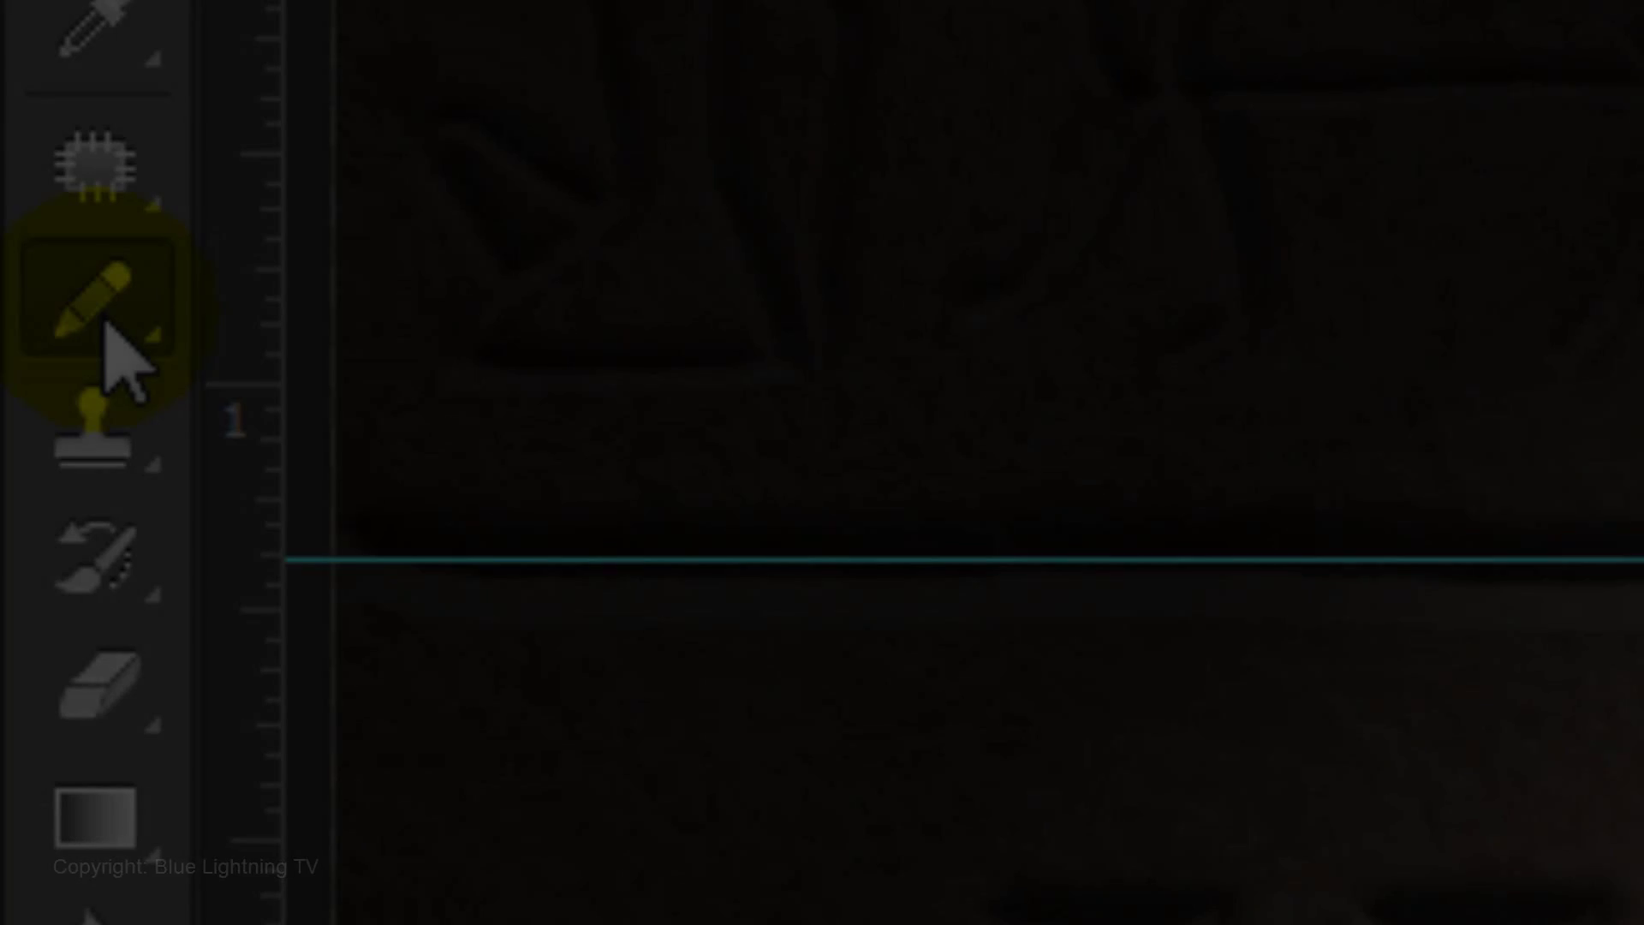
Paint a soft white 1100 px, 0% hardness brush dab at the top-right of Layer 2 copy's mask
{"action": "right_click", "coordinate": [101, 321]}
{"action": "left_click", "coordinate": [514, 317]}
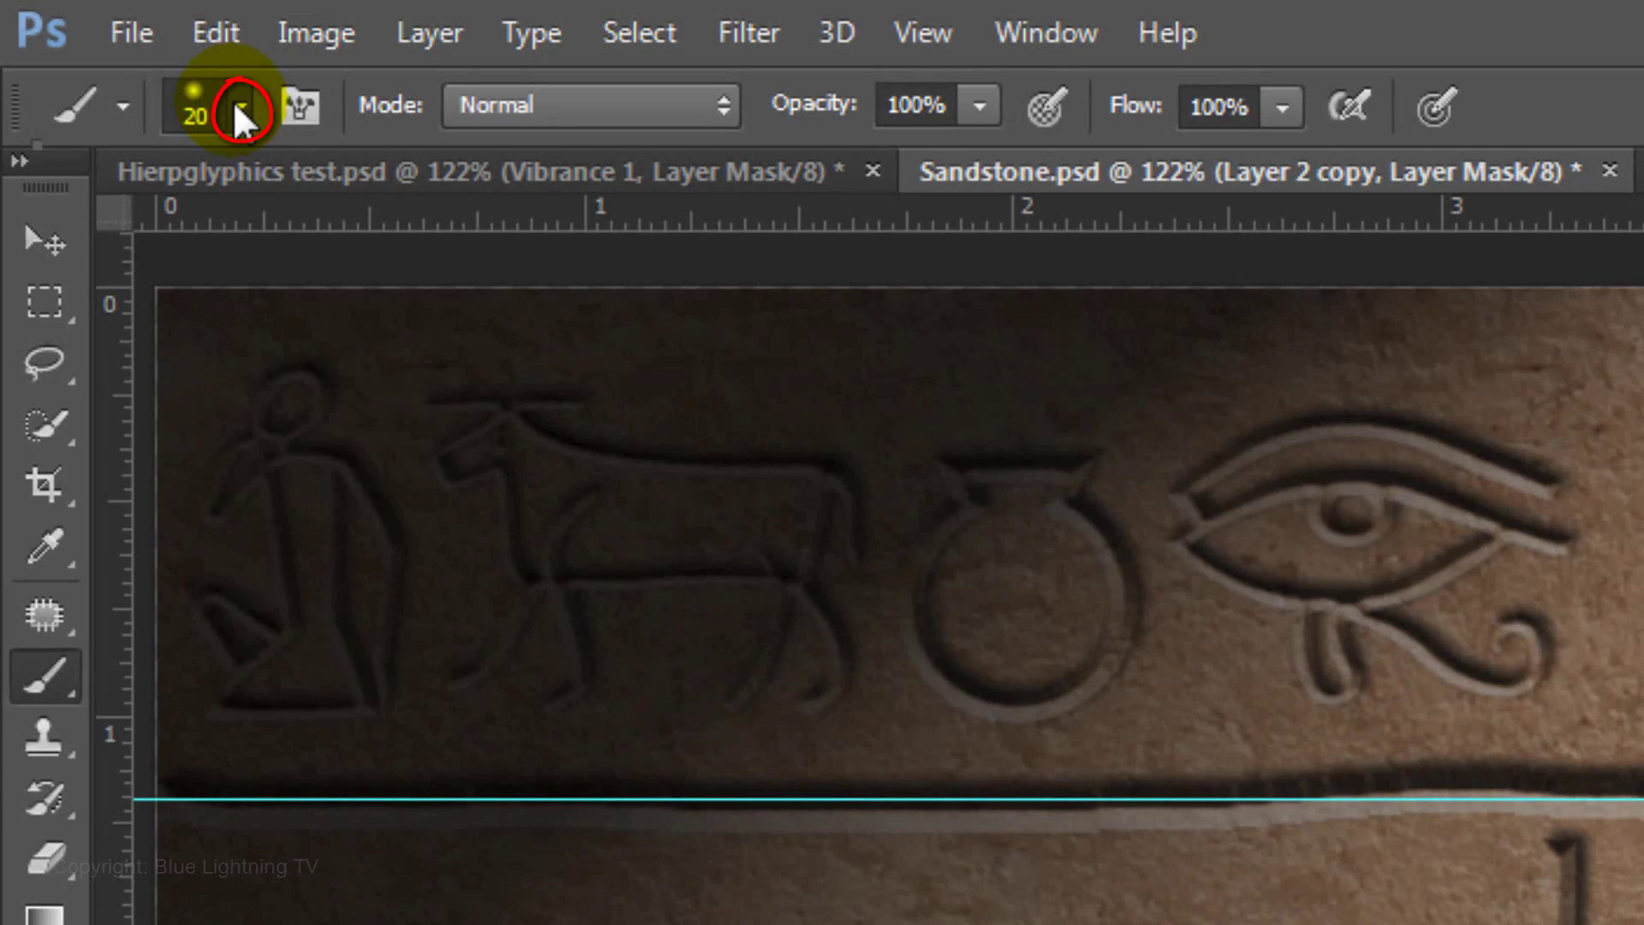
{"action": "left_click", "coordinate": [235, 103]}
{"action": "double_click", "coordinate": [428, 199]}
{"action": "type", "text": "1100"}
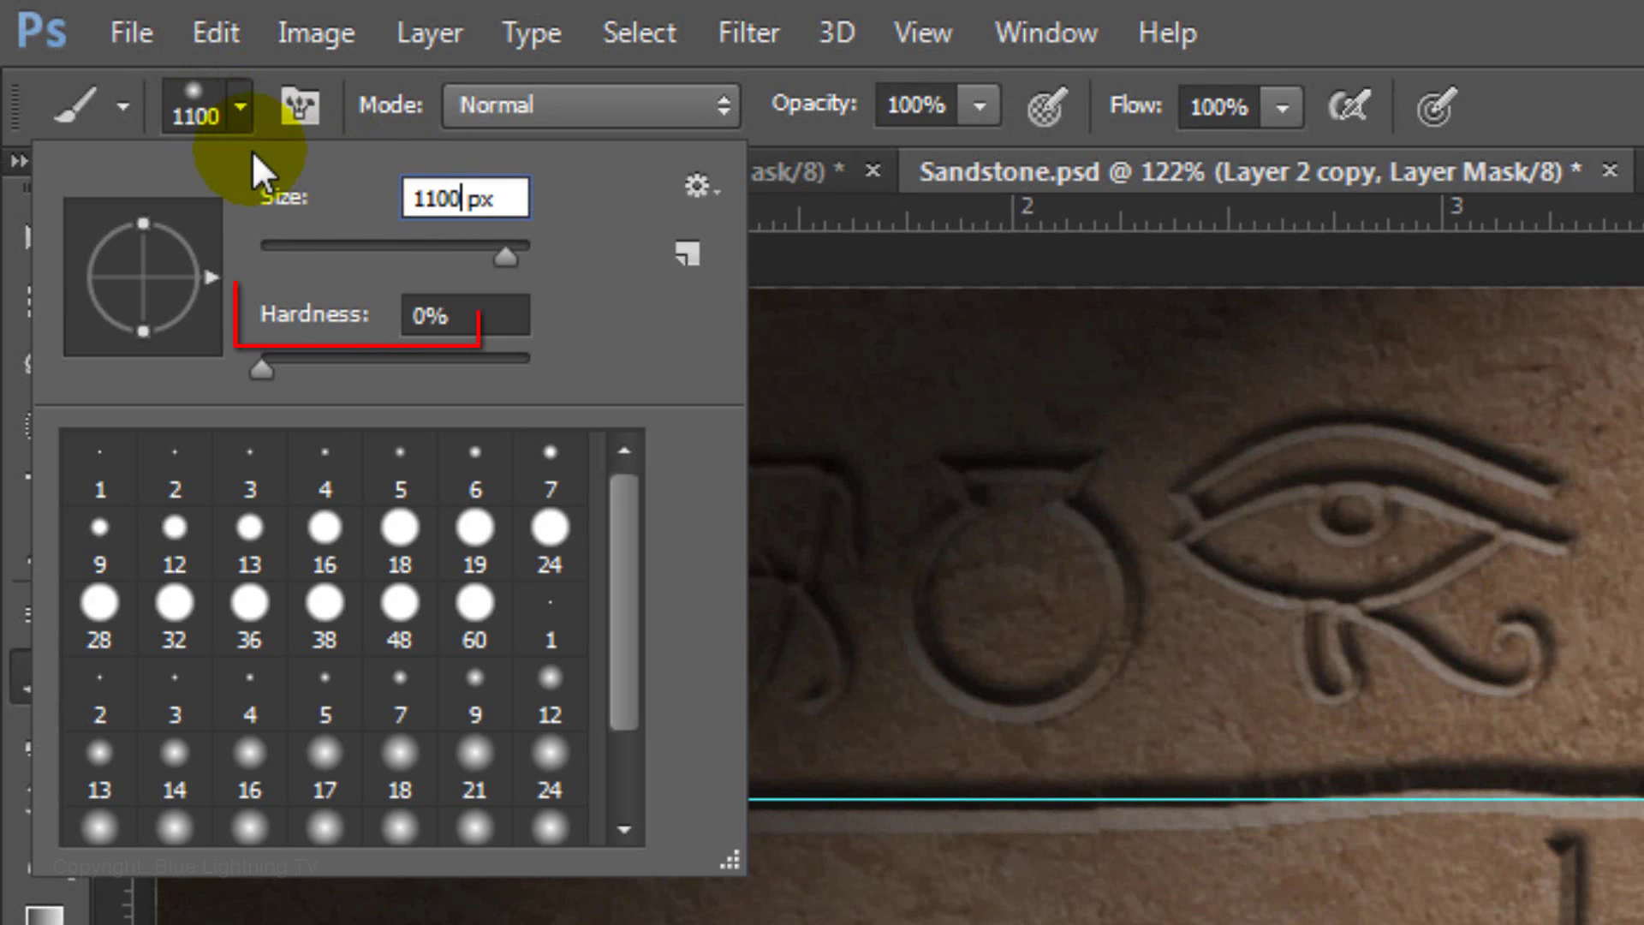
{"action": "key", "text": "Return"}
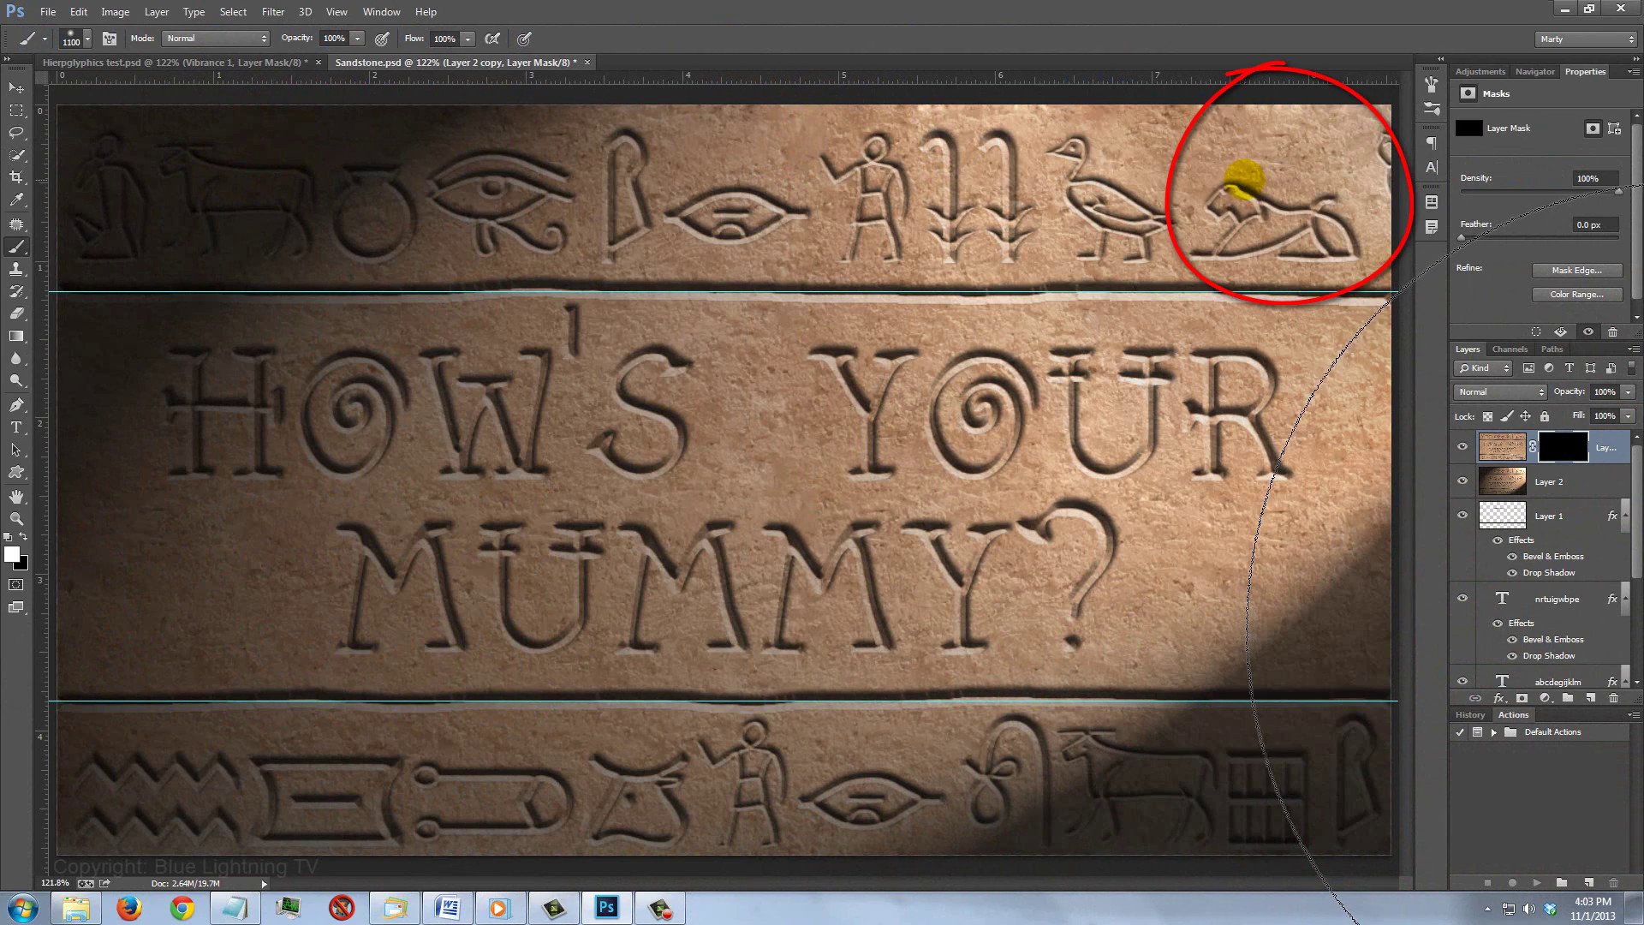
{"action": "left_click", "coordinate": [1643, 635]}
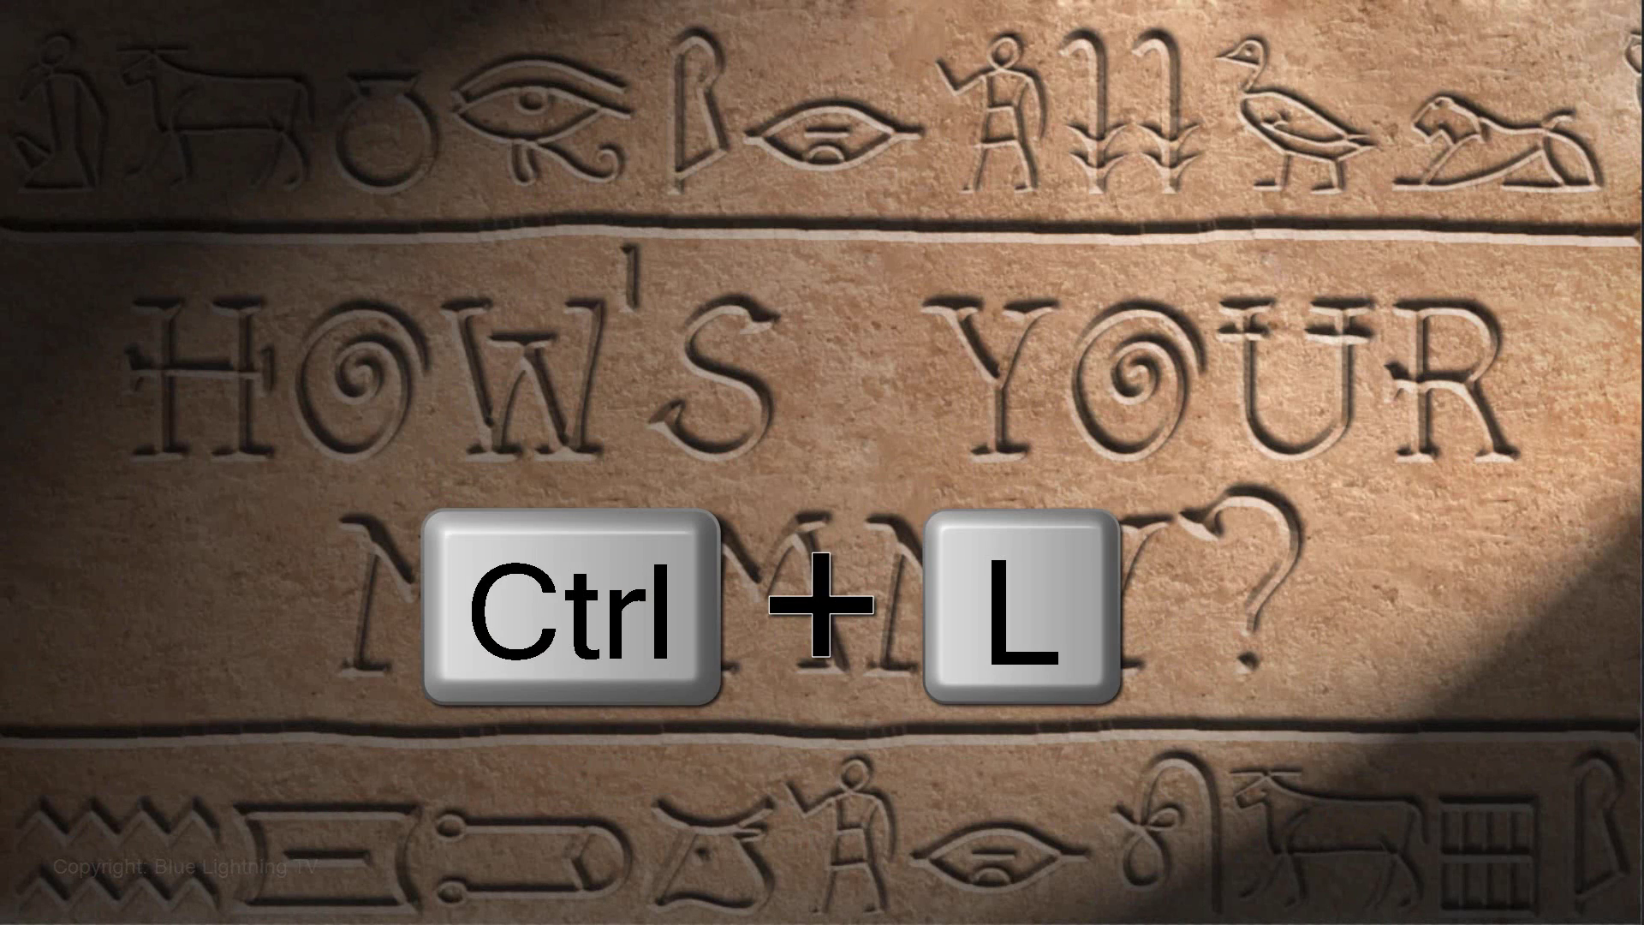
Apply Levels, moving the white input slider from 255 to 236
{"action": "key", "text": "ctrl+l"}
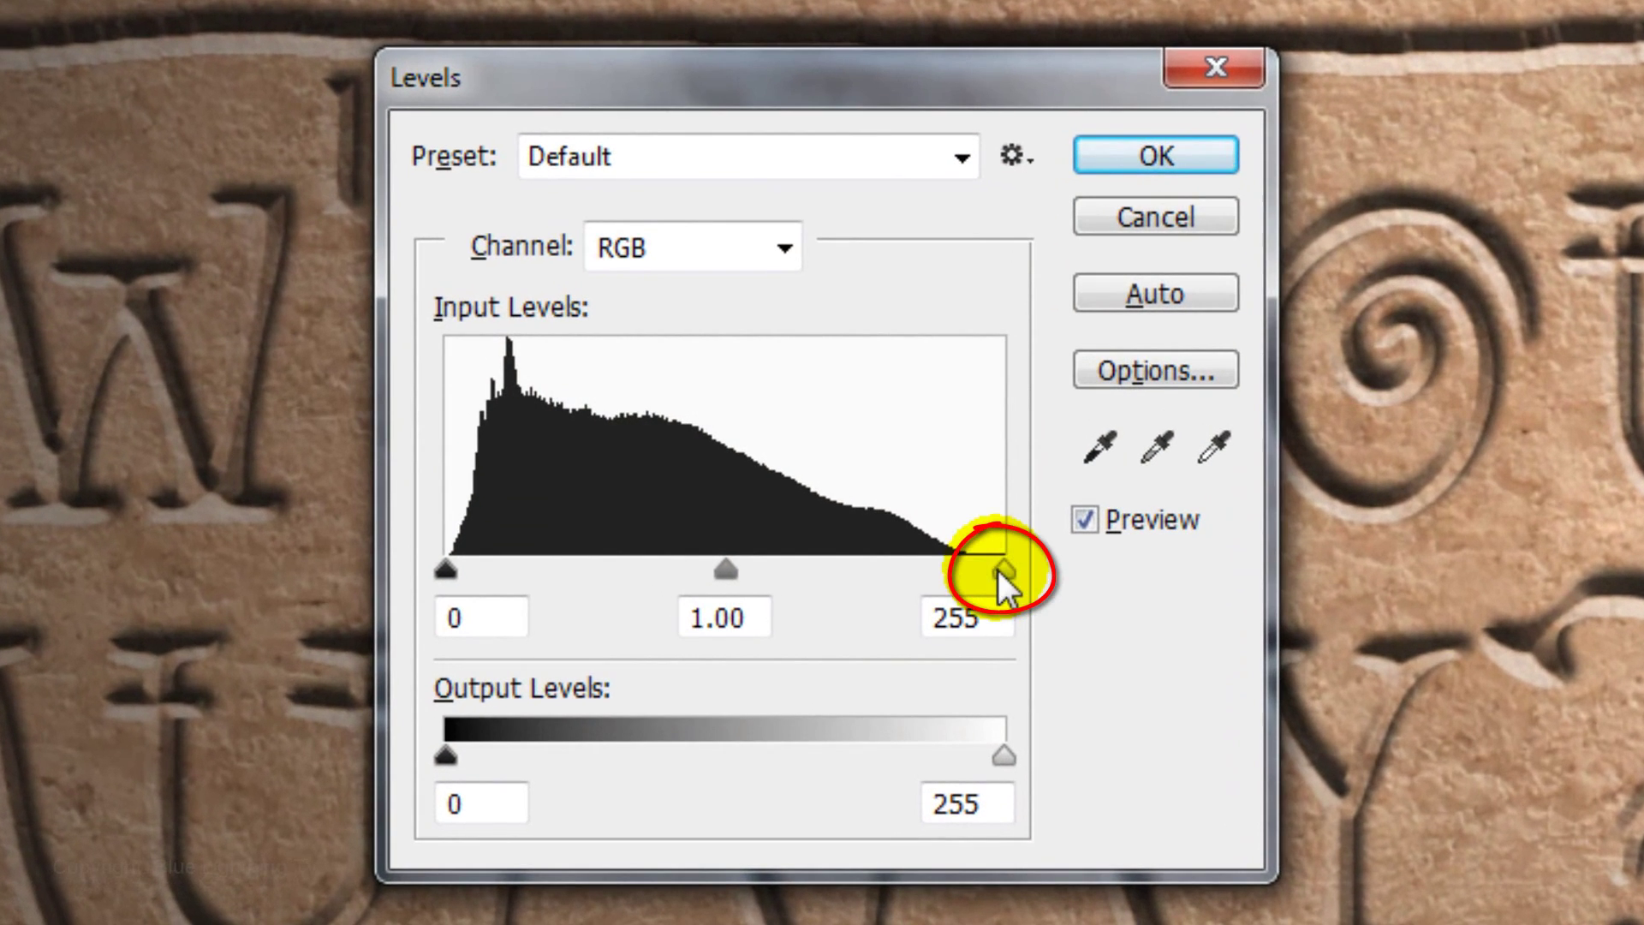
{"action": "left_click_drag", "start_coordinate": [1000, 569], "coordinate": [962, 569]}
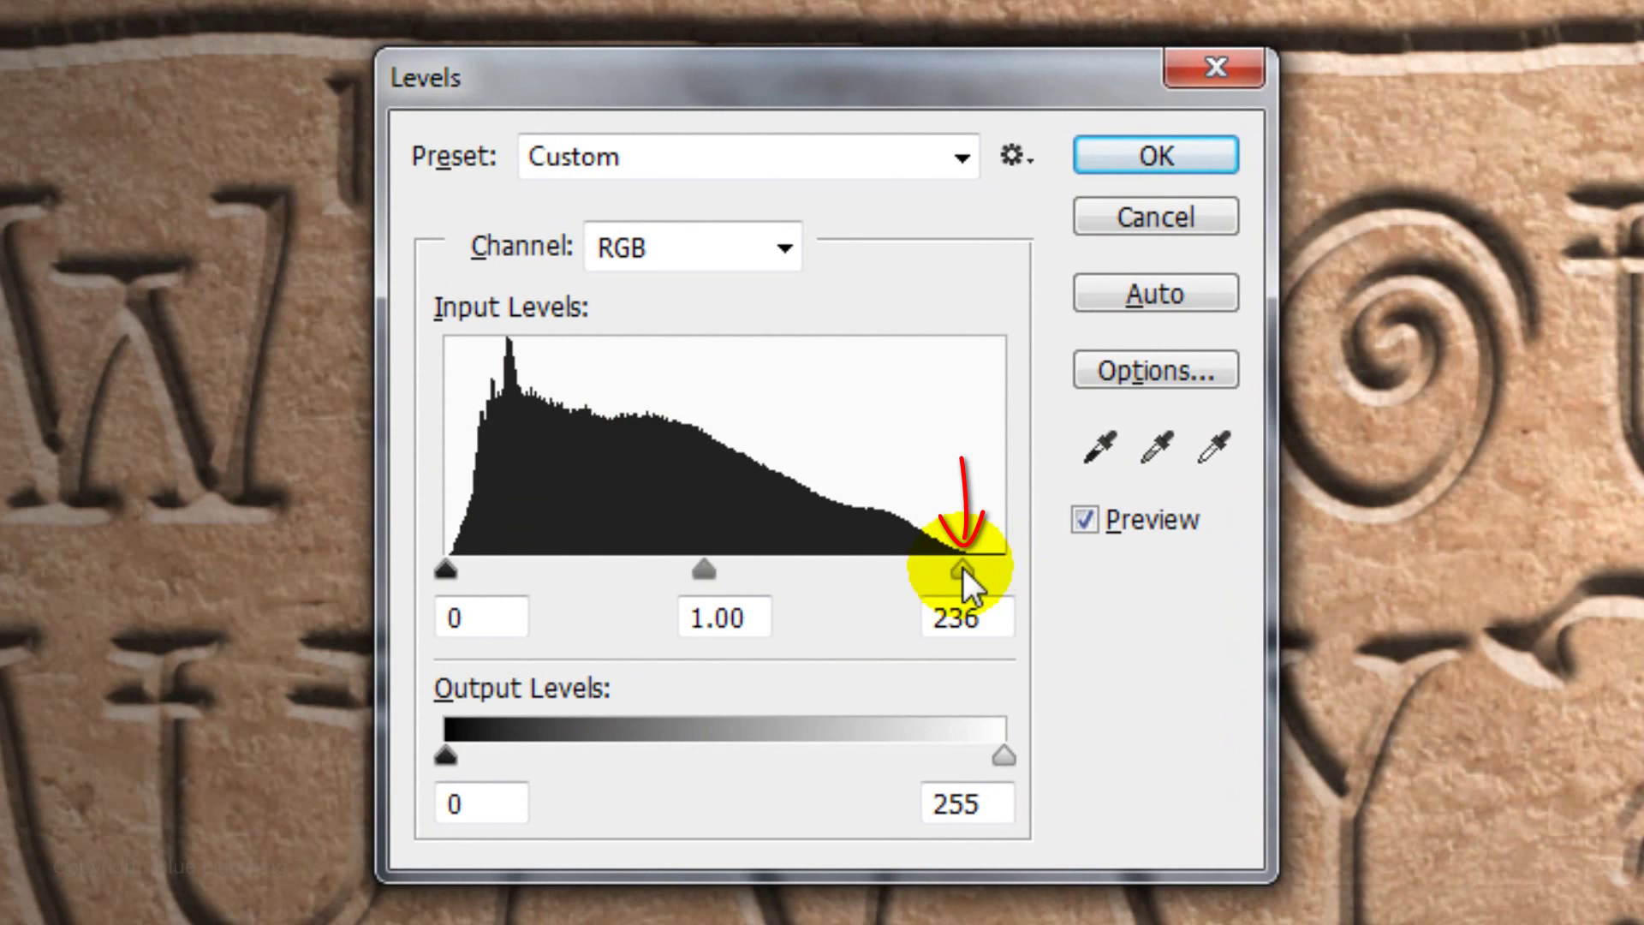
{"action": "left_click", "coordinate": [1184, 162]}
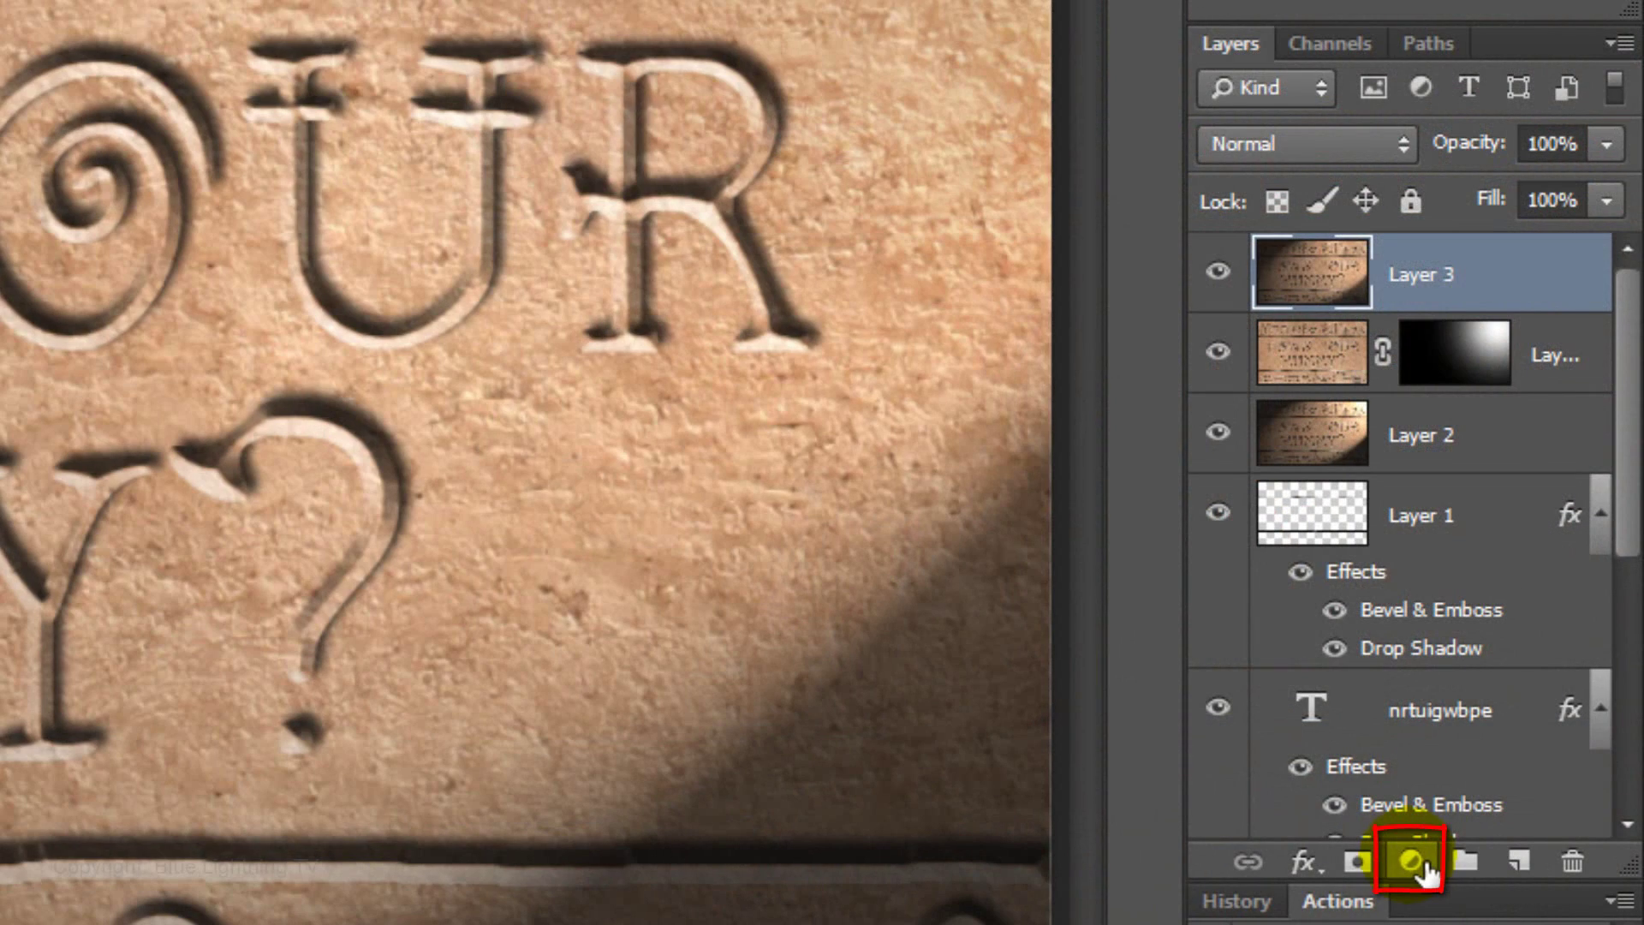
Add a Vibrance adjustment layer above Layer 3 with Vibrance set to 75
{"action": "left_click", "coordinate": [1415, 859]}
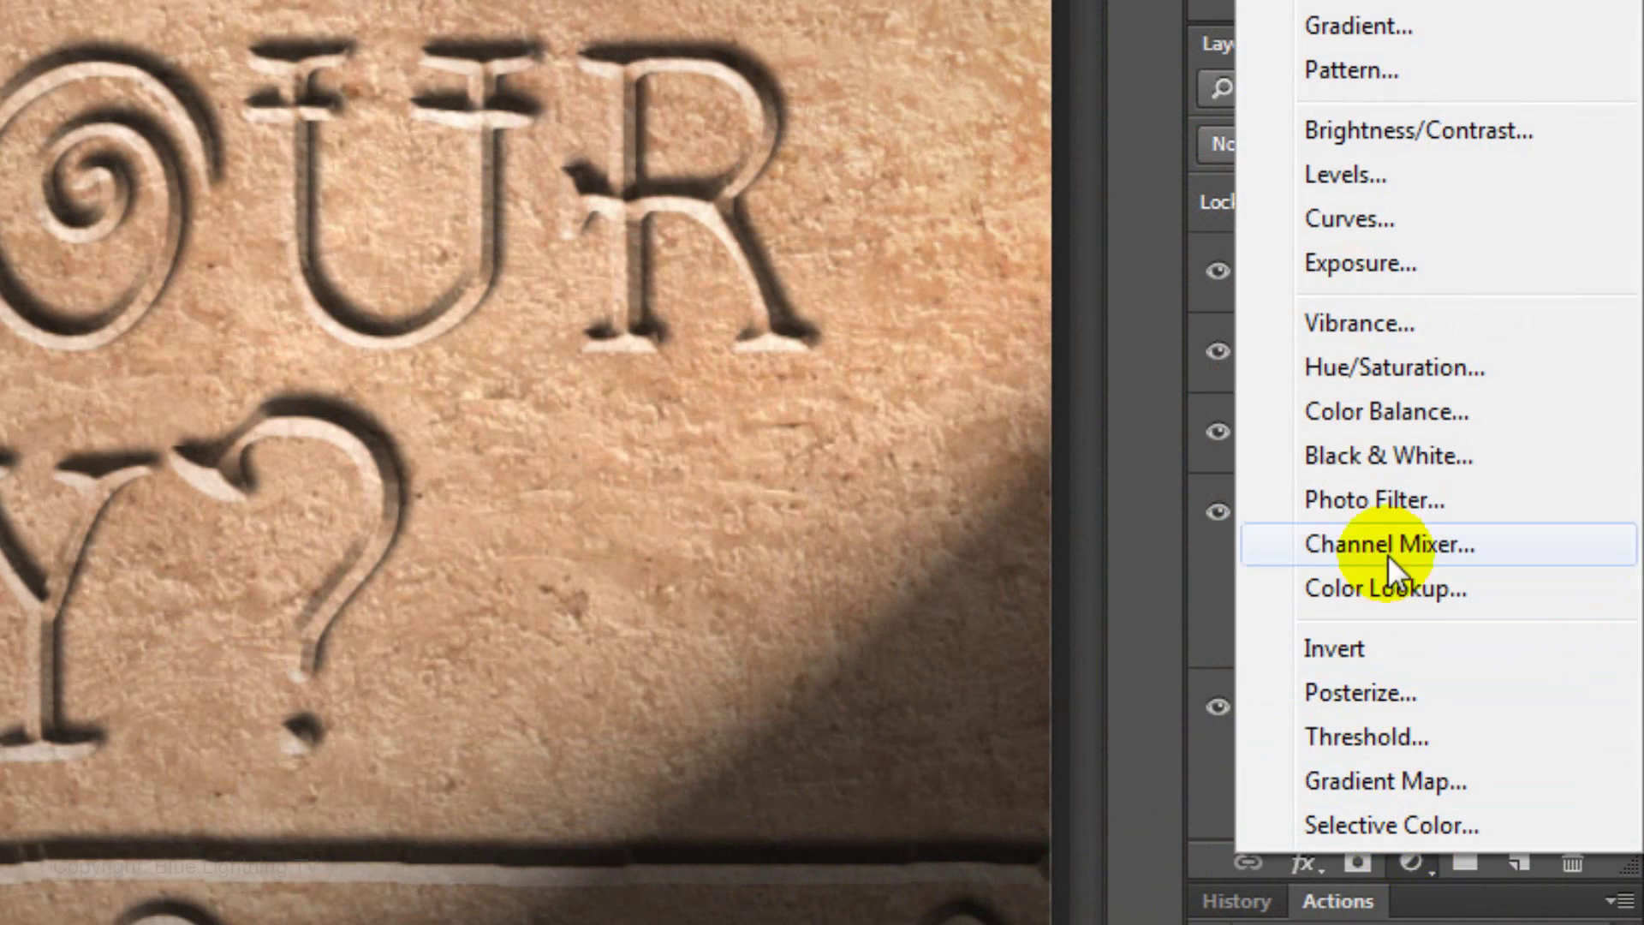
{"action": "left_click", "coordinate": [1384, 324]}
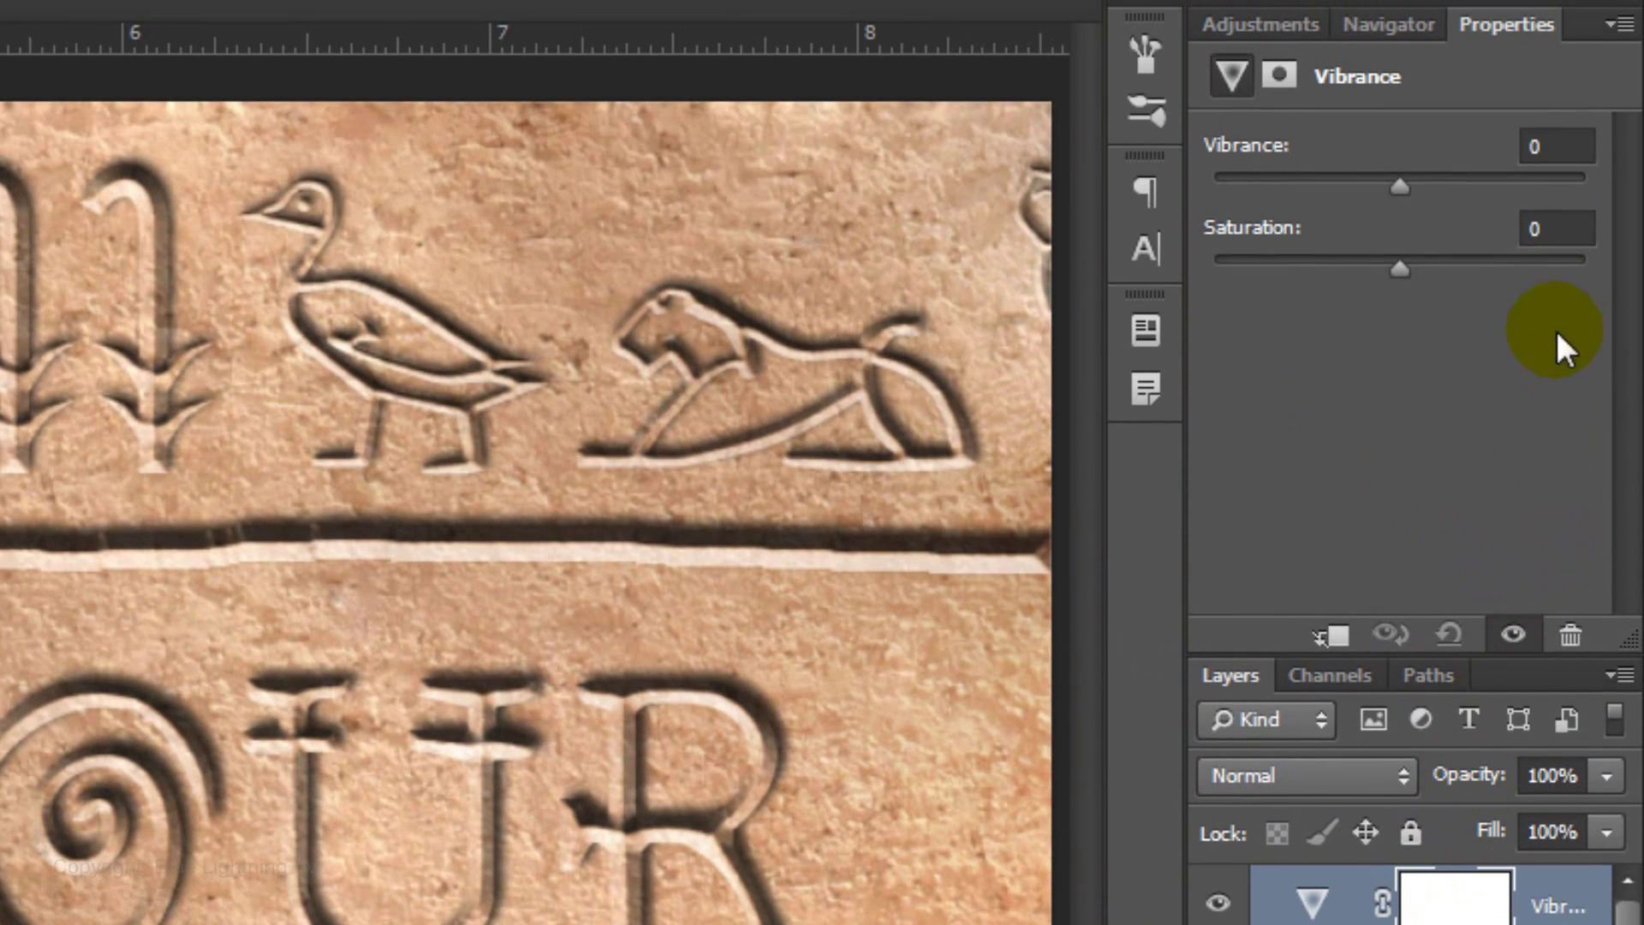
{"action": "left_click", "coordinate": [1589, 159]}
{"action": "type", "text": "75"}
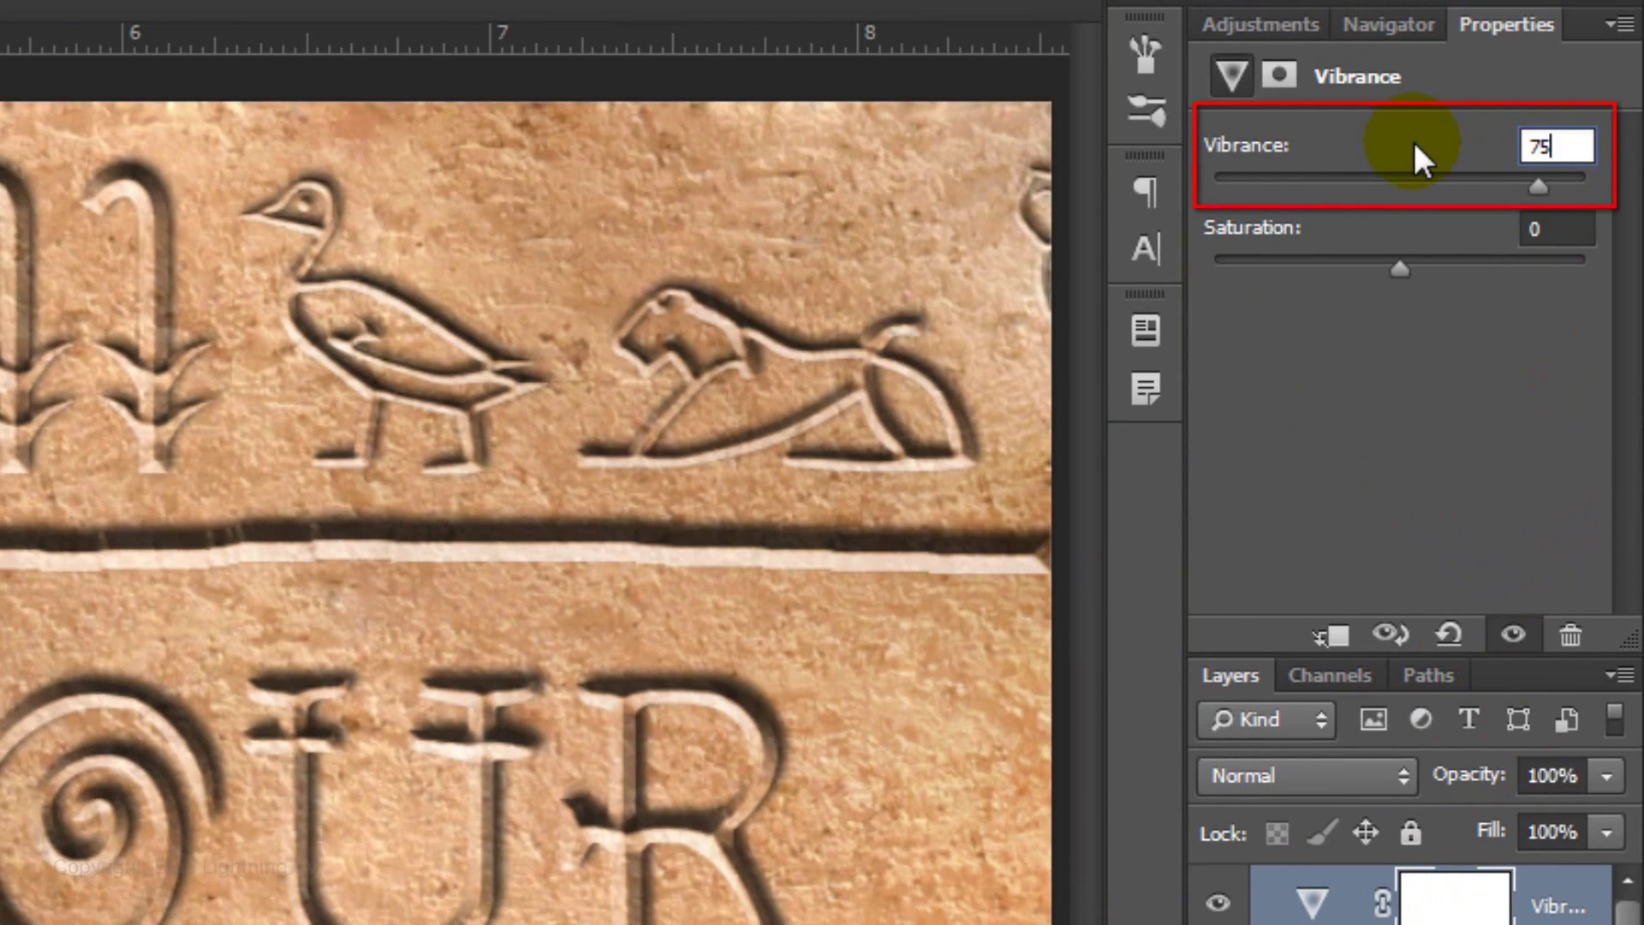